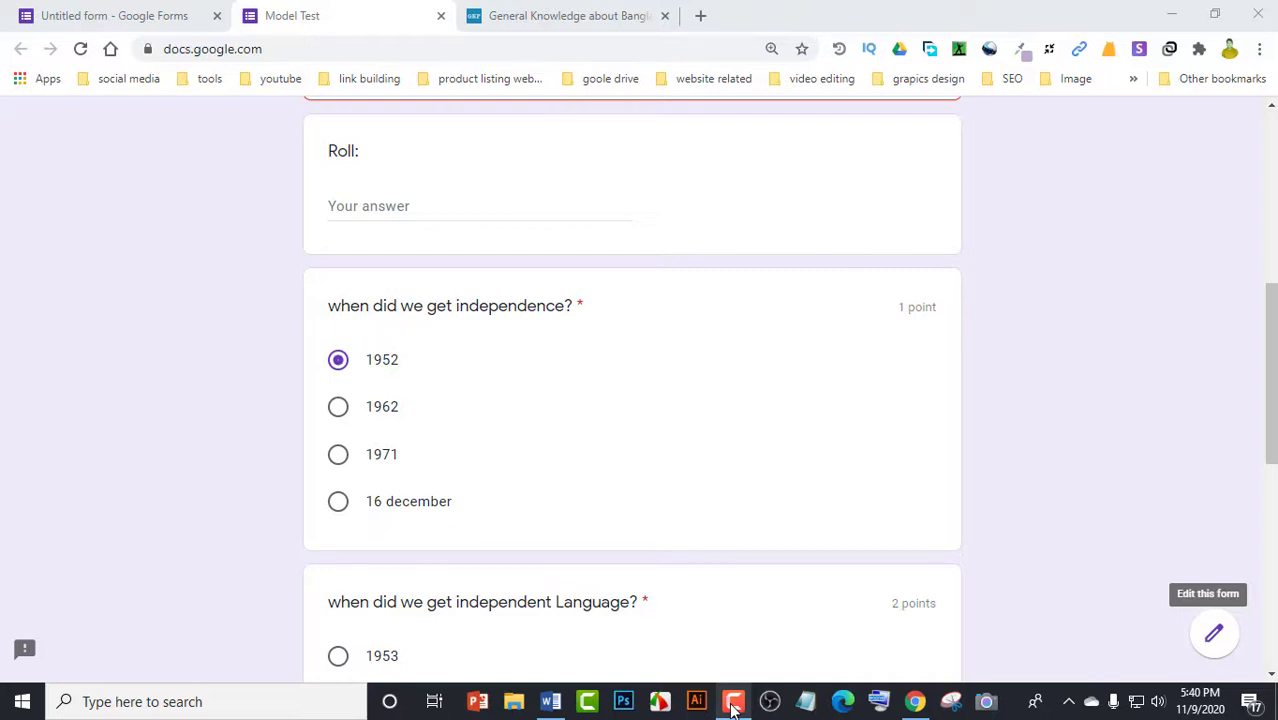
In the preview, try the 1962, 1971 and 1952 answers, finishing with 16 december selected
left_click(338, 407)
left_click(338, 454)
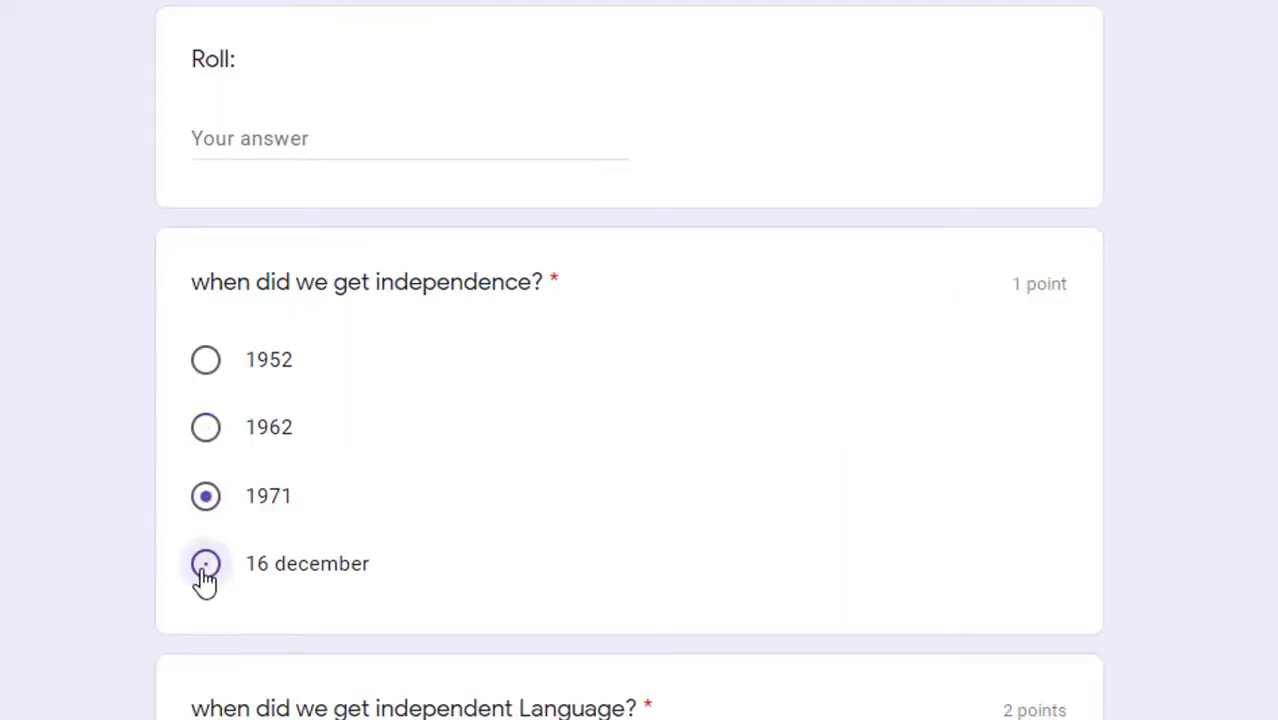
left_click(205, 570)
left_click(205, 432)
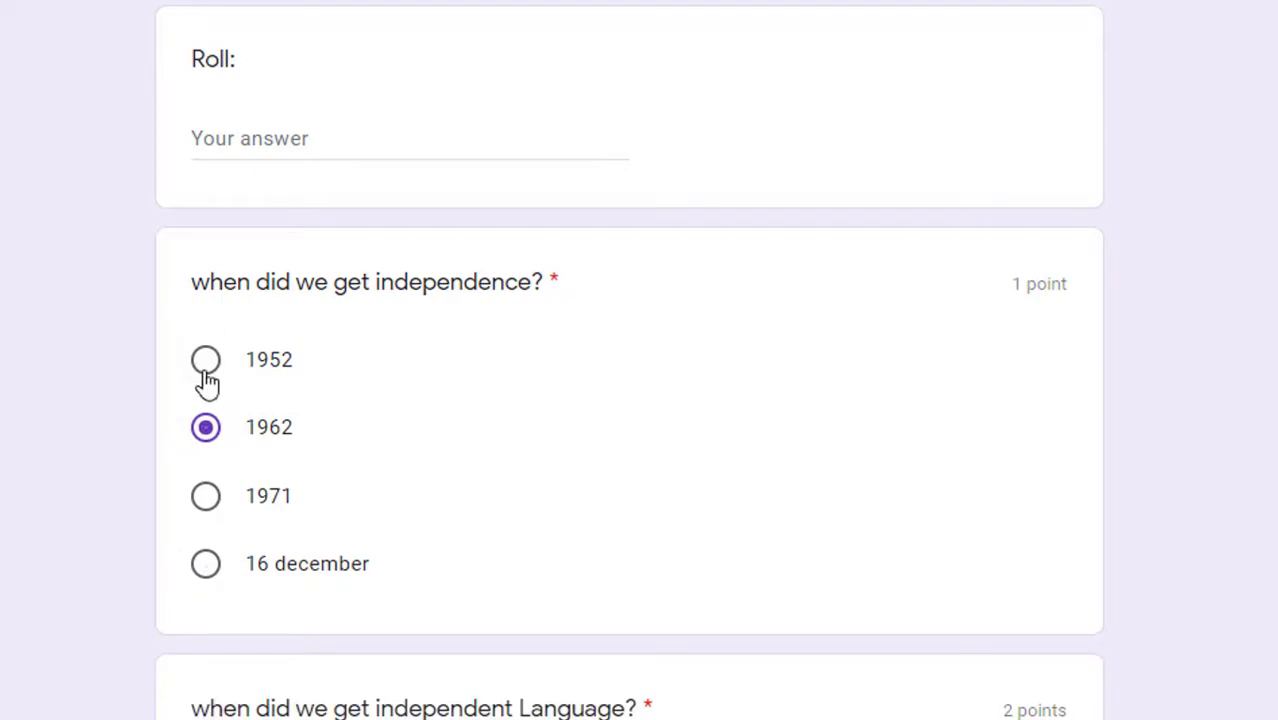
left_click(205, 368)
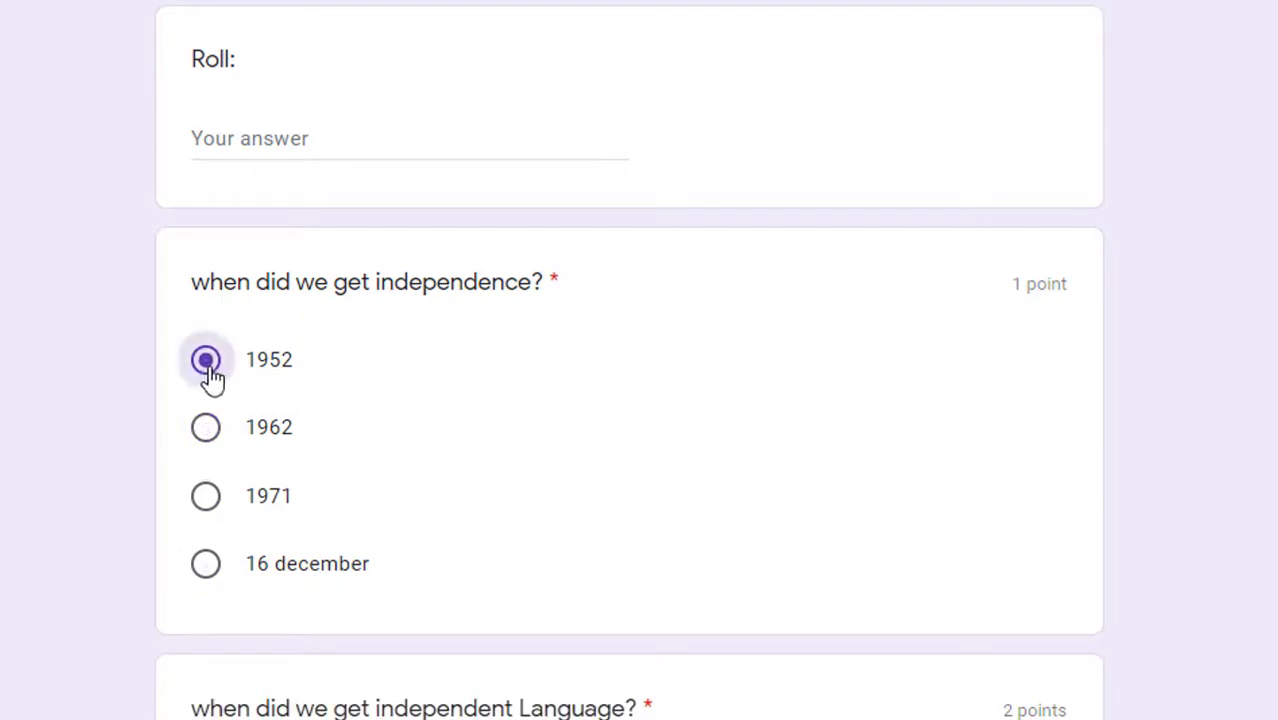
left_click(205, 438)
left_click(210, 518)
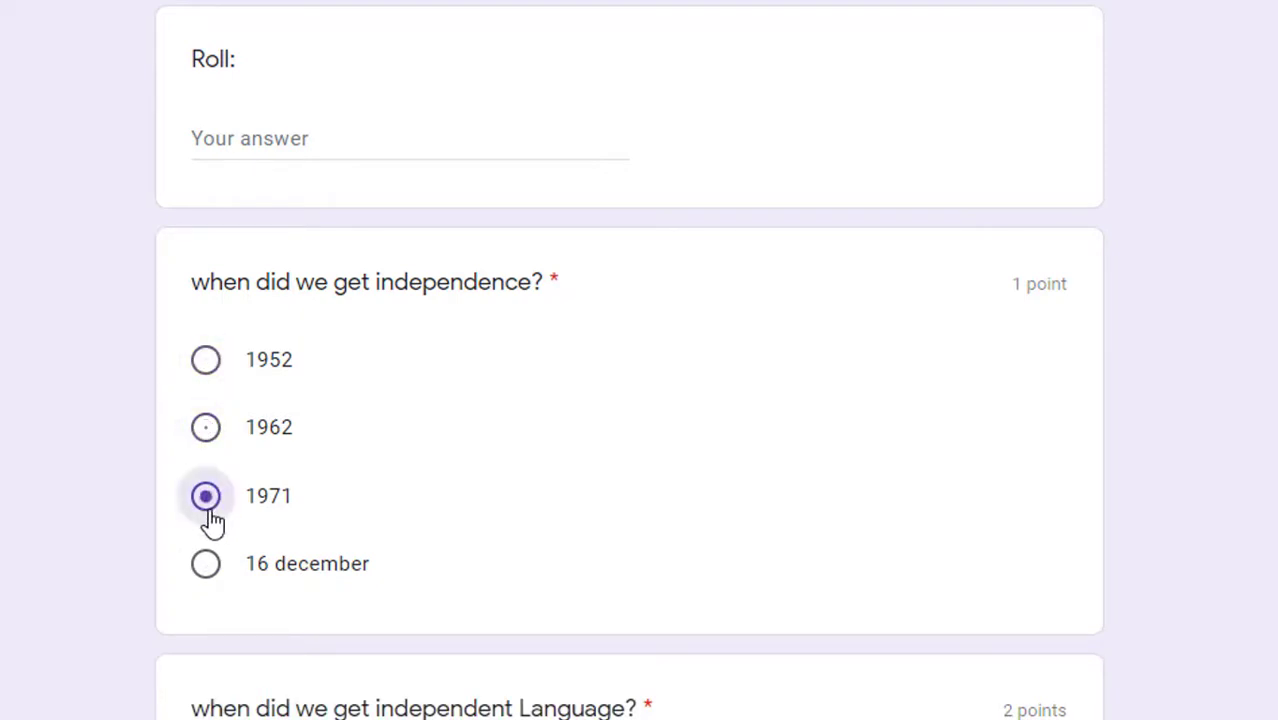
left_click(207, 566)
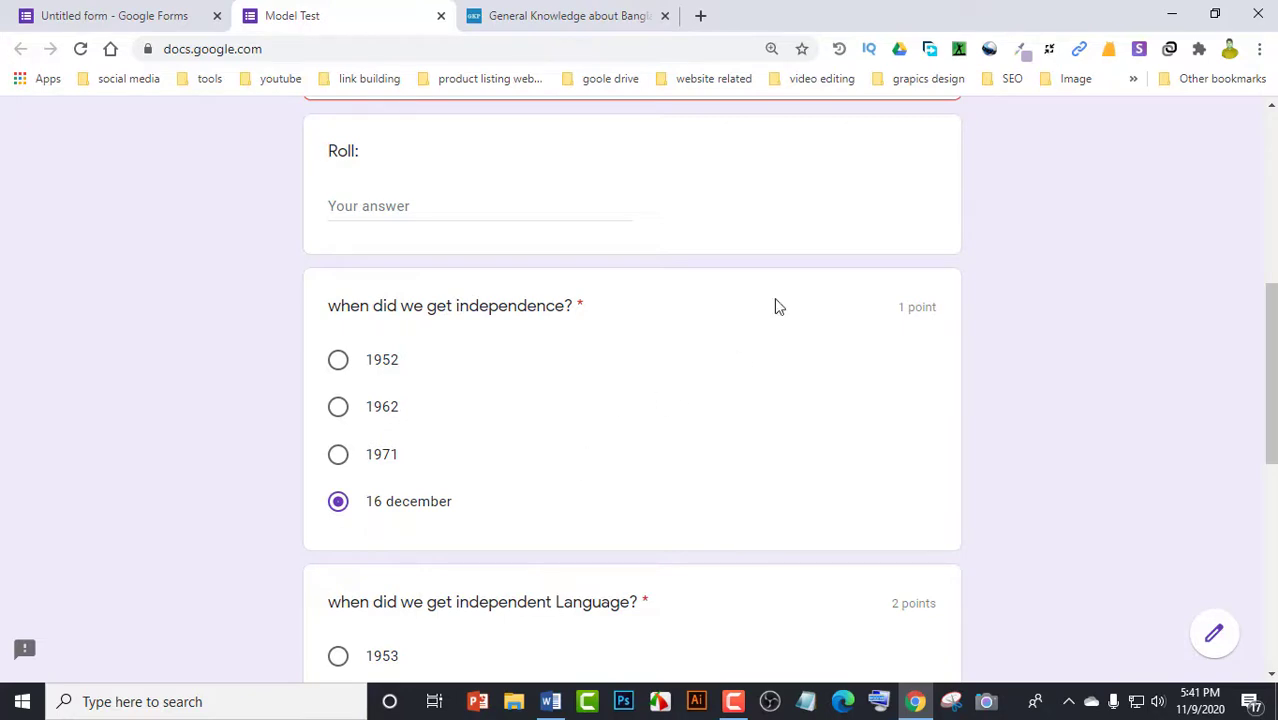
Search 'google form' in a new tab and go from its about page into the Google Forms app
left_click(702, 16)
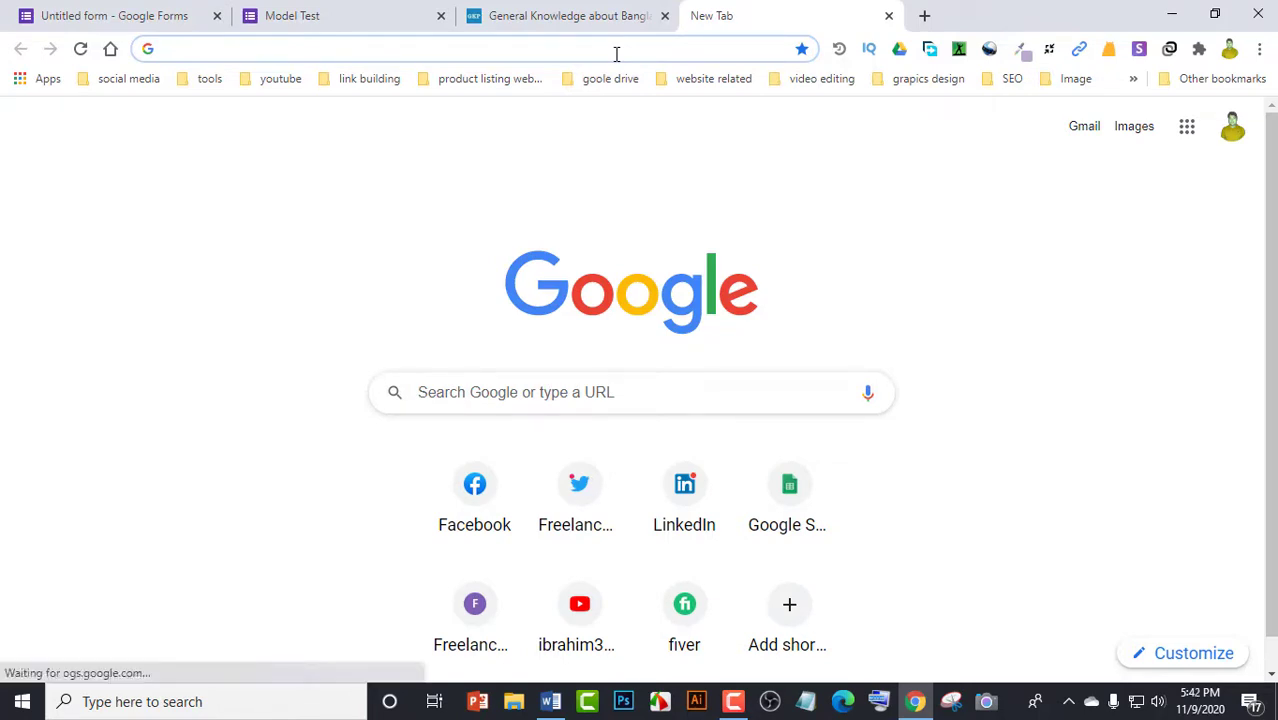
type("goog")
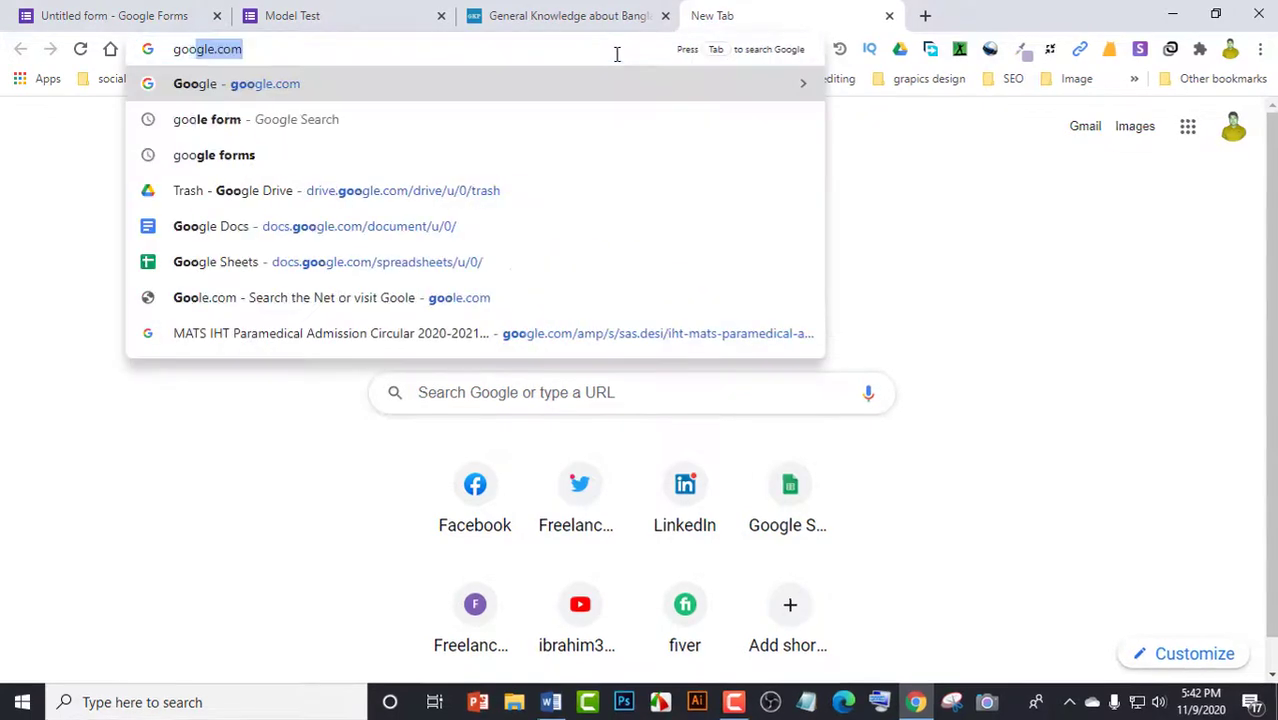
type("le f")
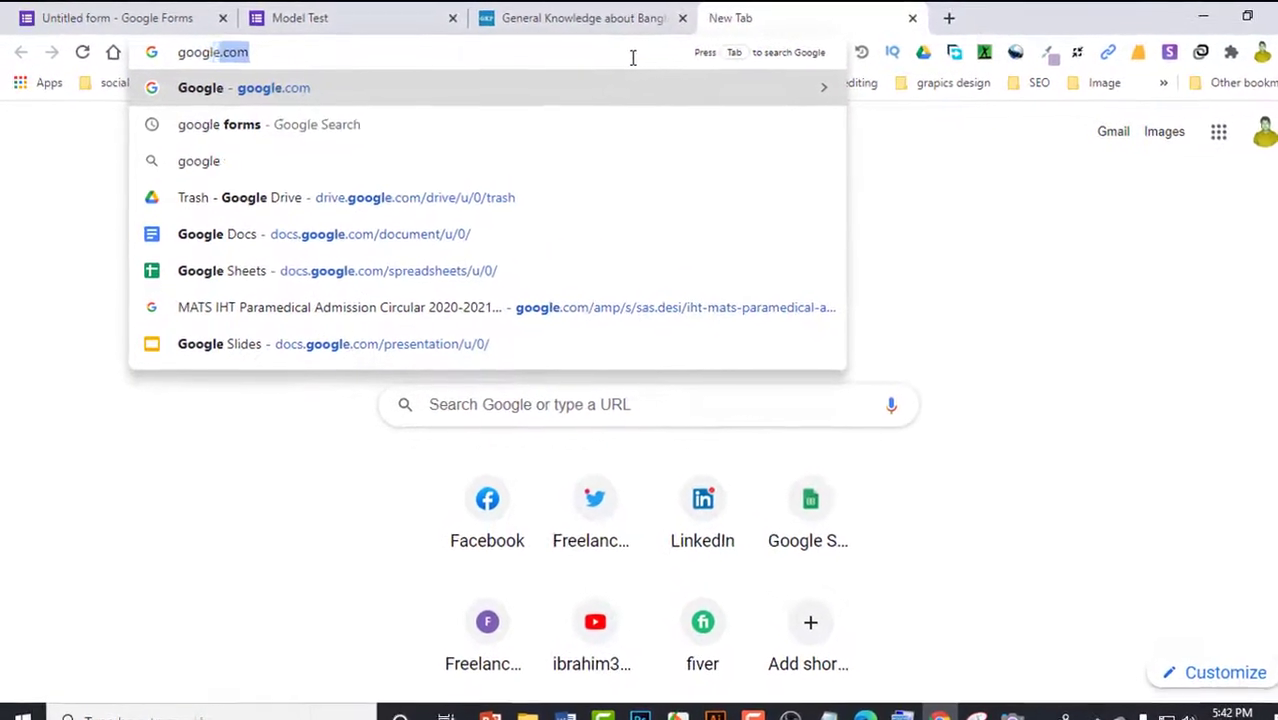
type("orm")
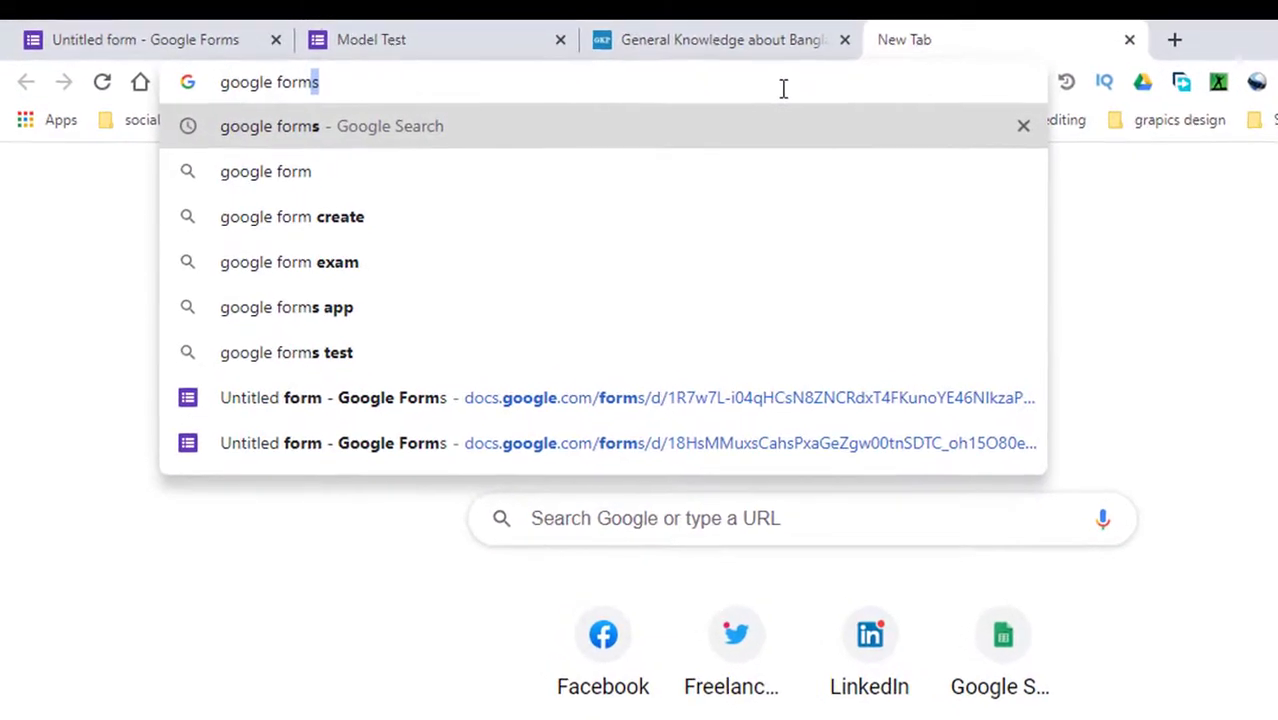
key("Return")
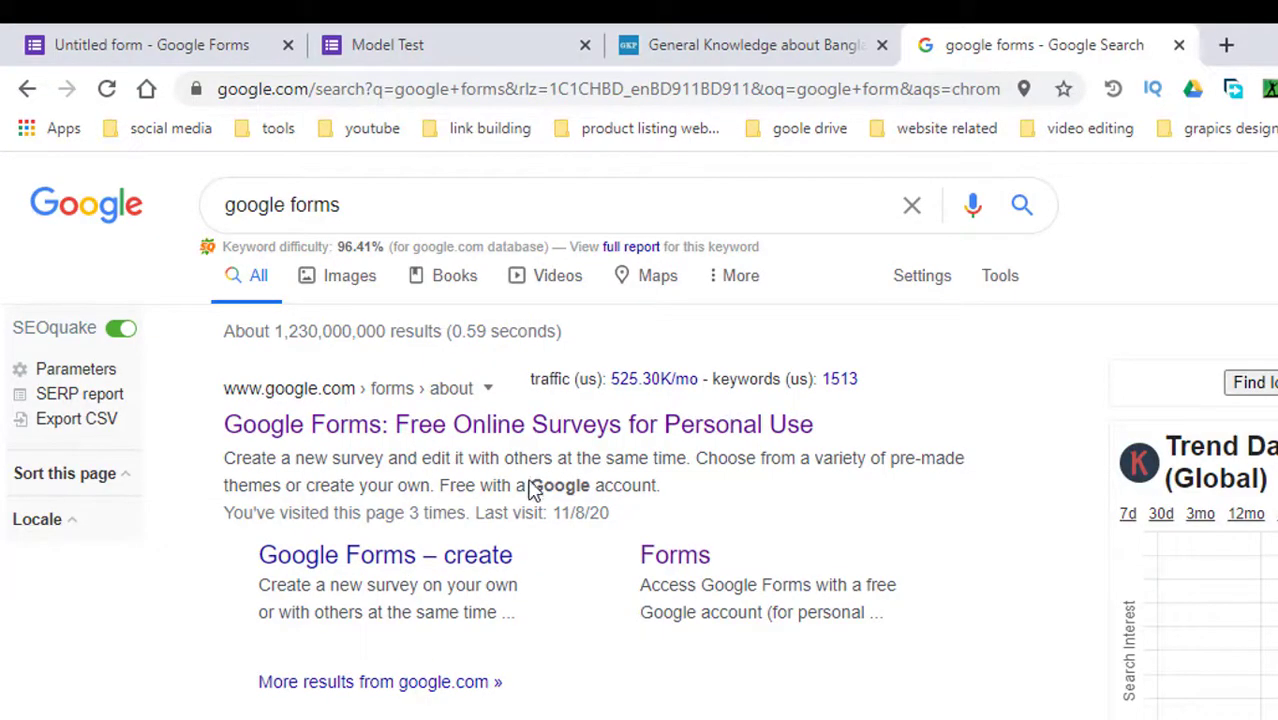
left_click(625, 437)
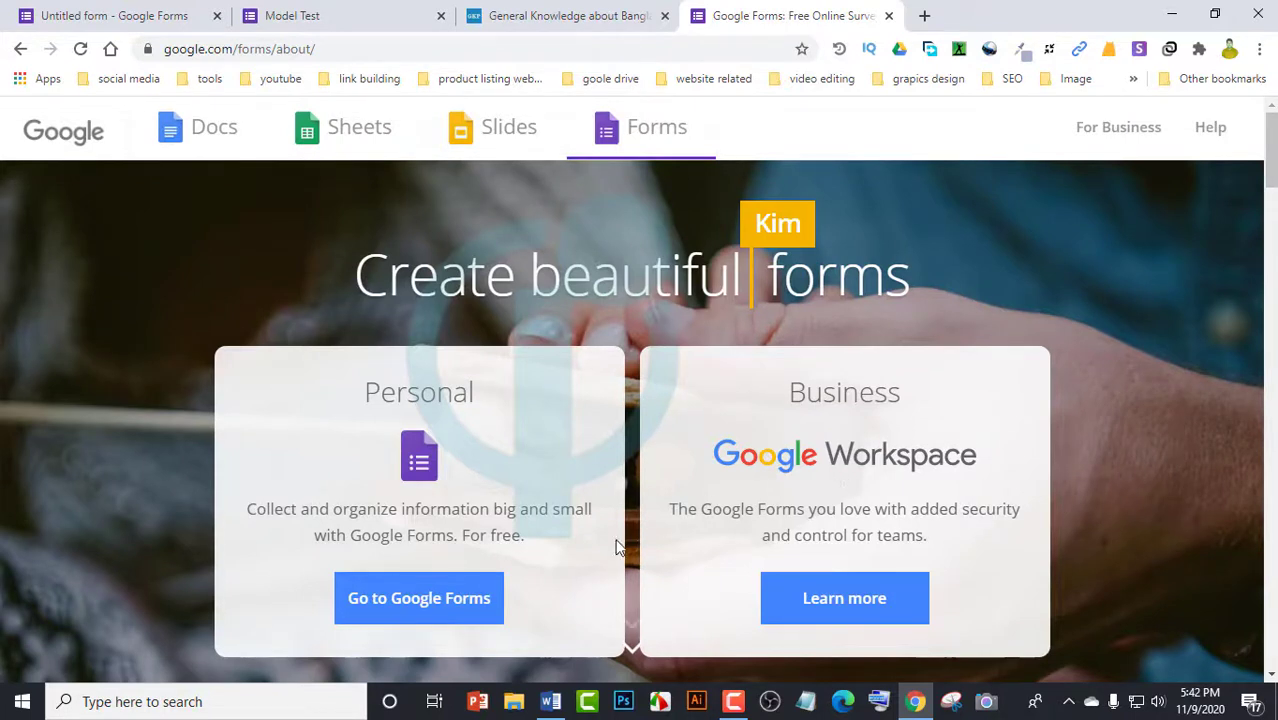
left_click(424, 611)
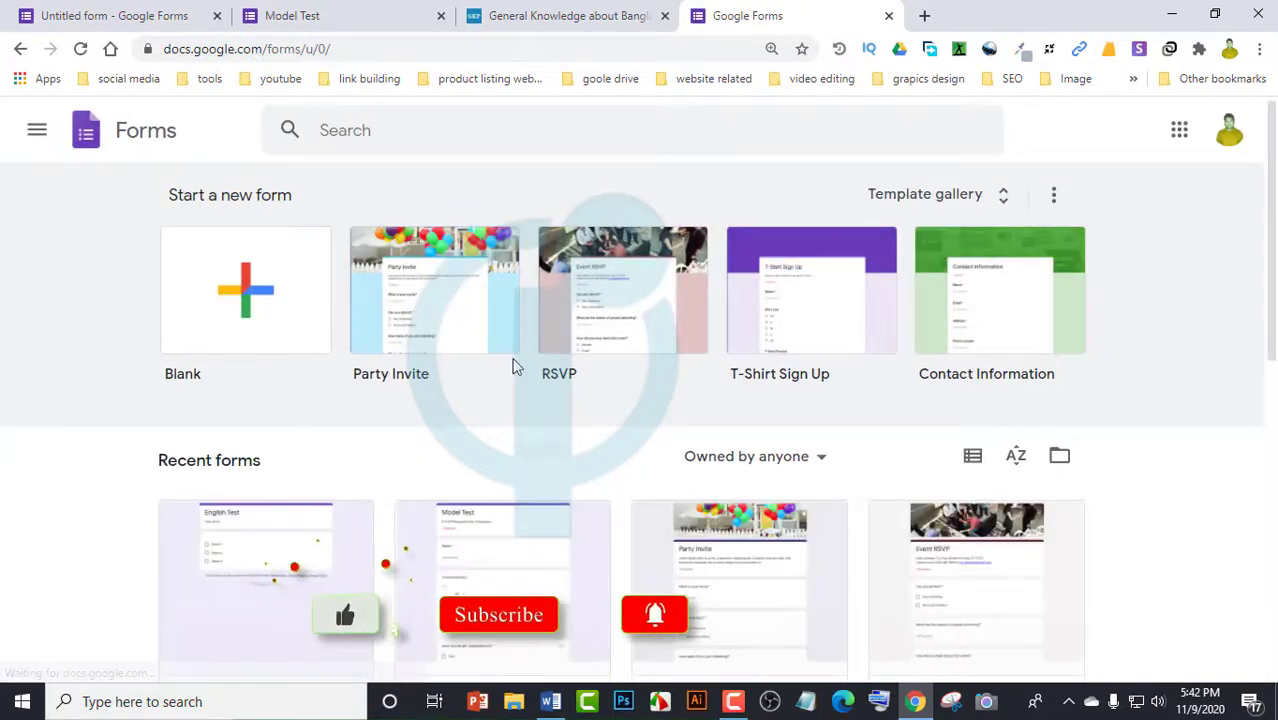
Start a blank form and replace 'Untitled form' with the title 'Model Test'
left_click(232, 300)
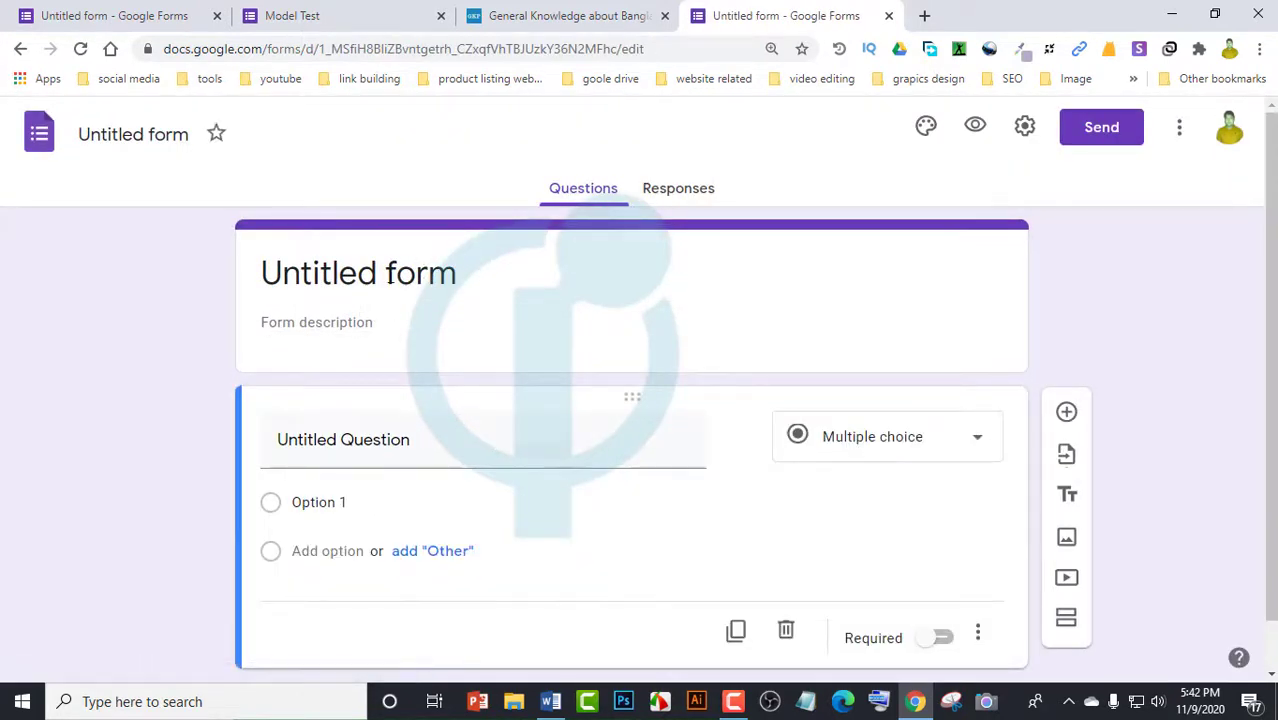
left_click(412, 274)
left_click(560, 287)
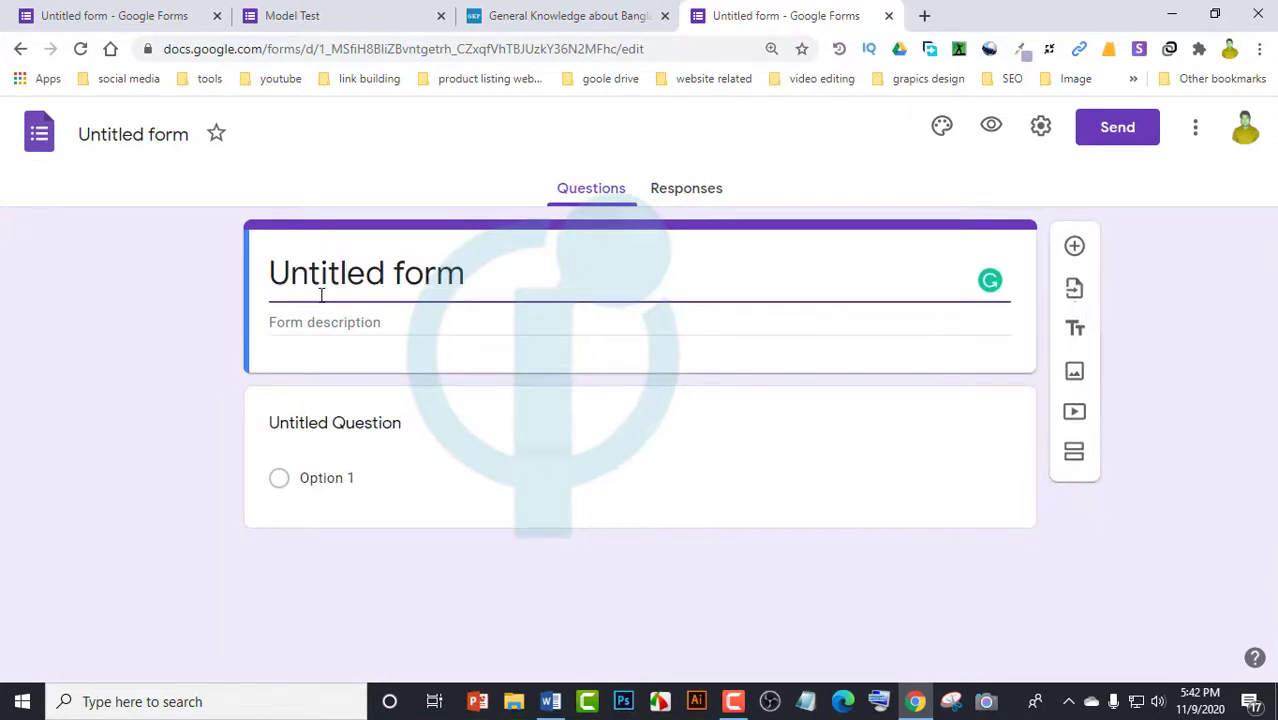
key("BackSpace")
key("BackSpace")
key("BackSpace")
key("BackSpace")
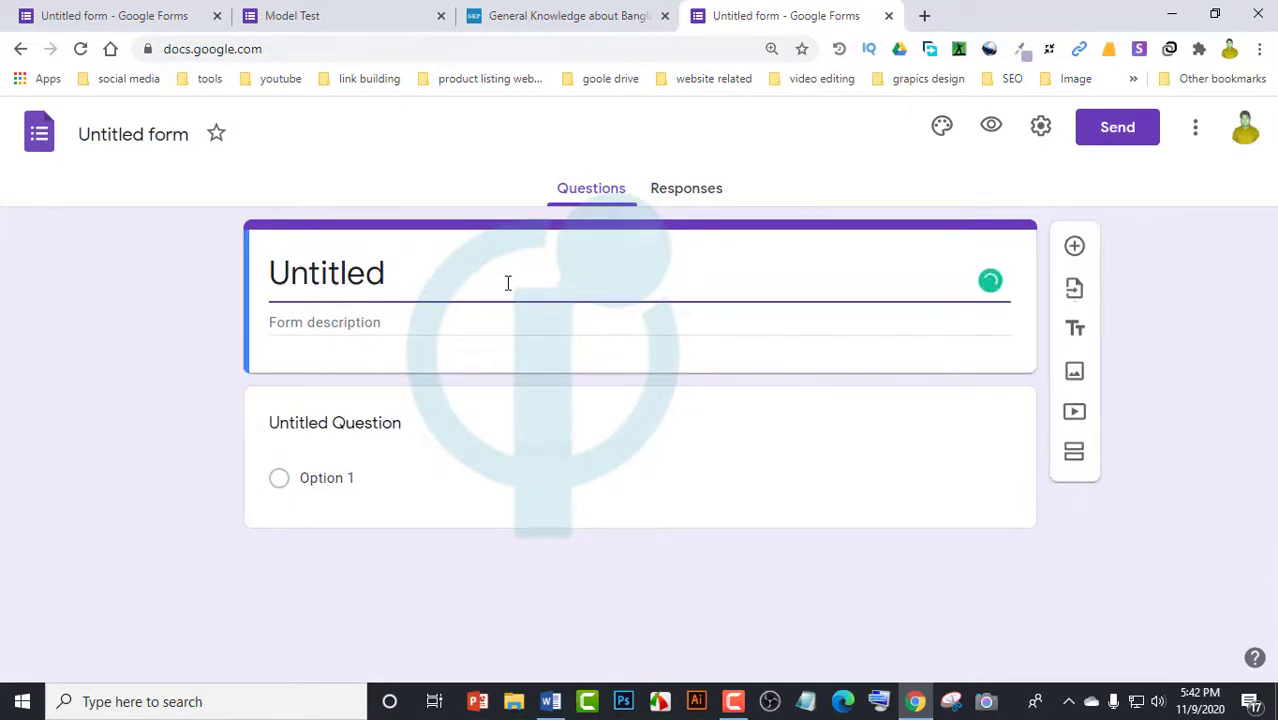
key("BackSpace")
key("BackSpace")
key("BackSpace")
key("BackSpace")
key("BackSpace")
key("BackSpace")
key("BackSpace")
key("BackSpace")
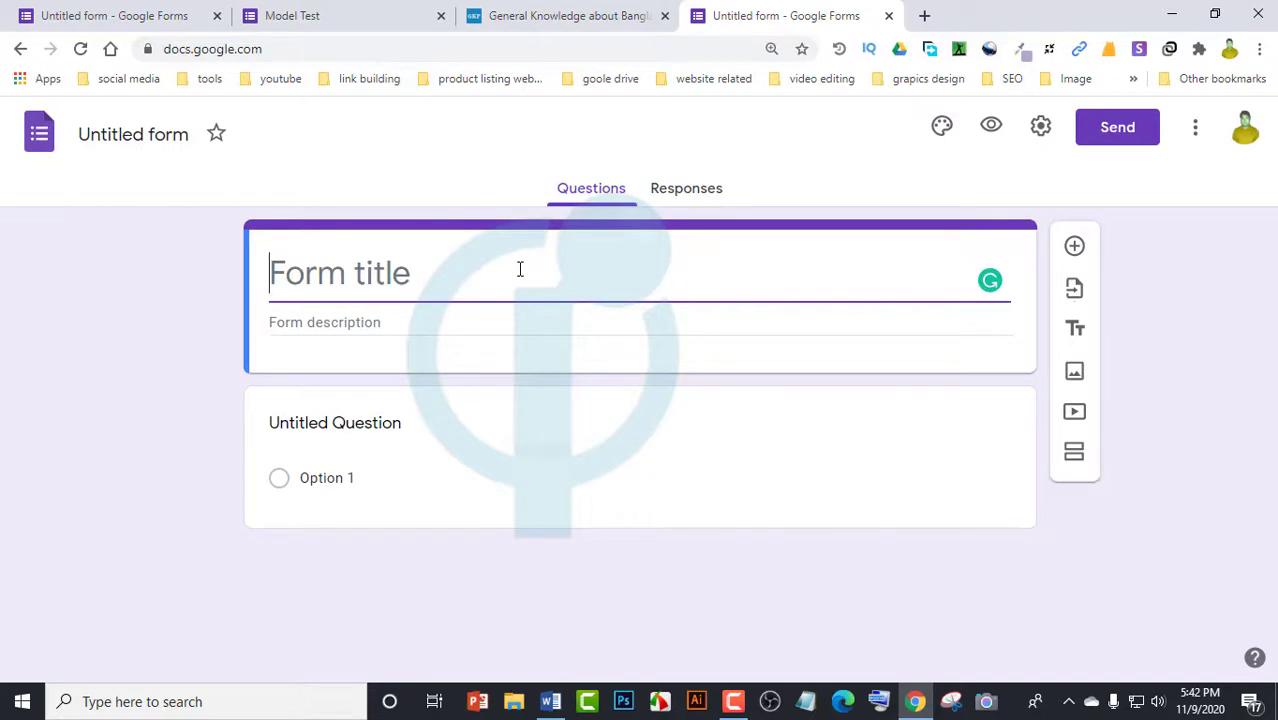
type("Mode")
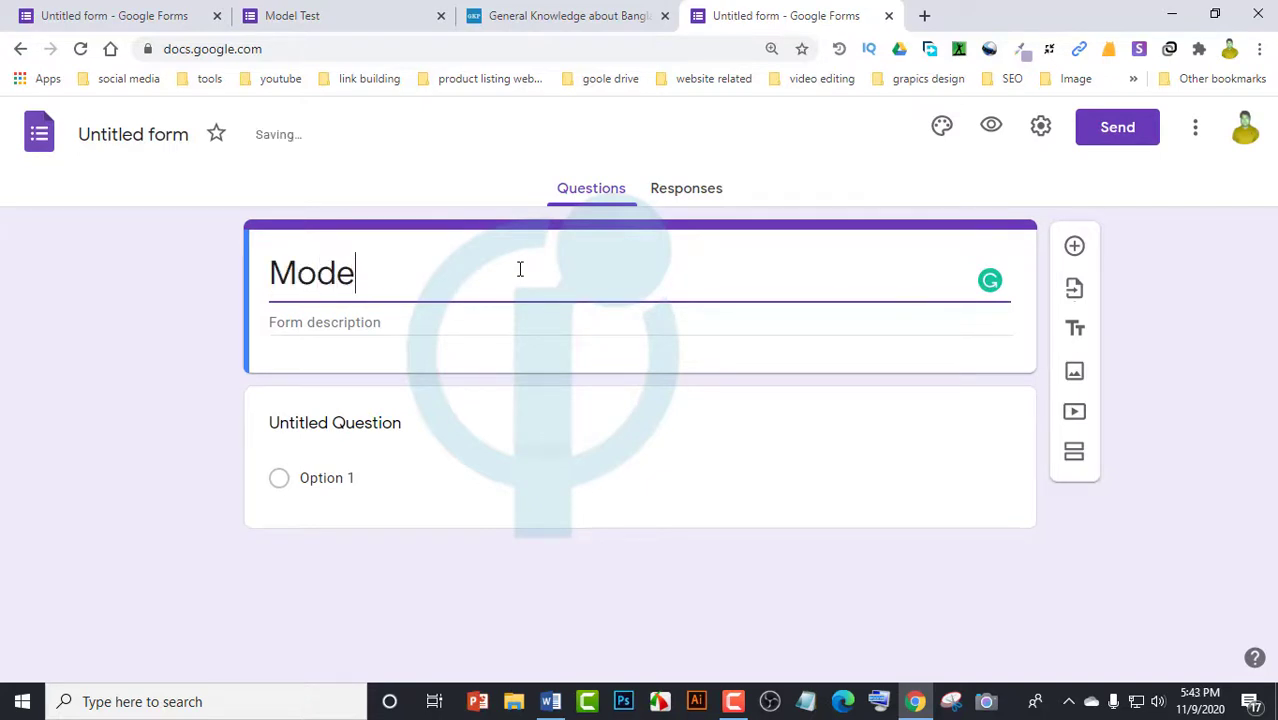
type("l Test")
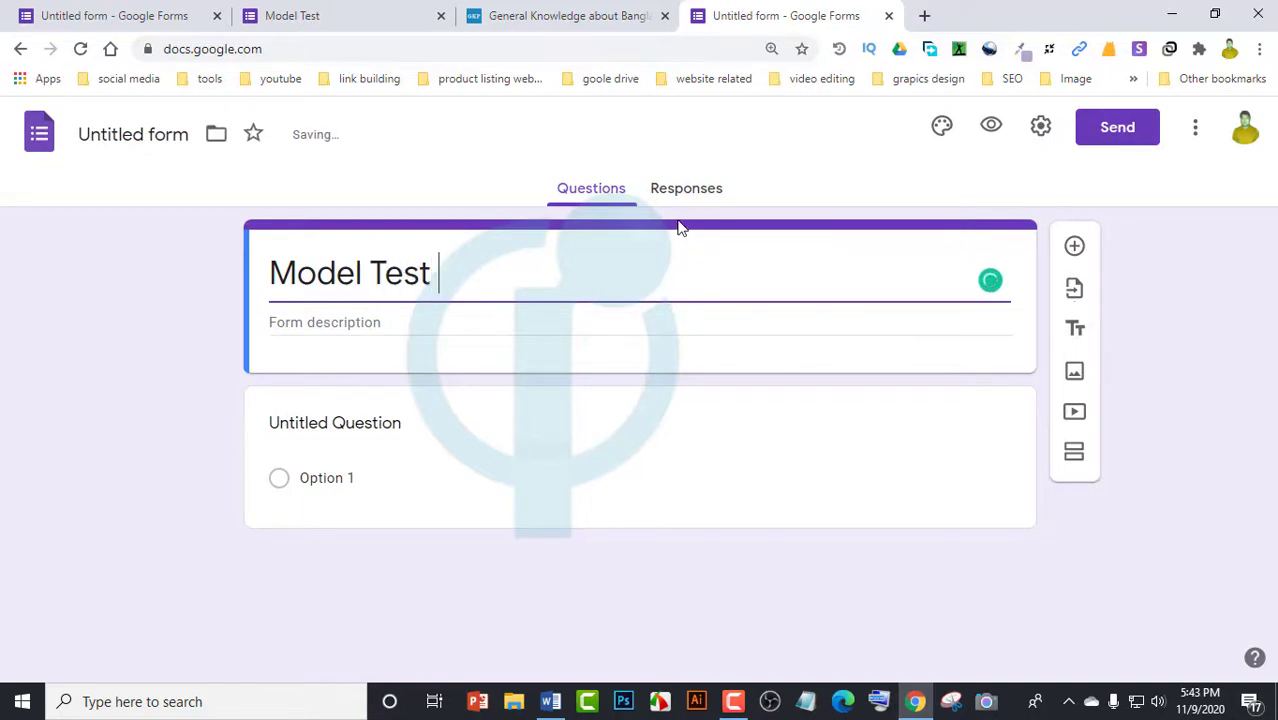
Enter 'GK' as the form description
left_click(410, 320)
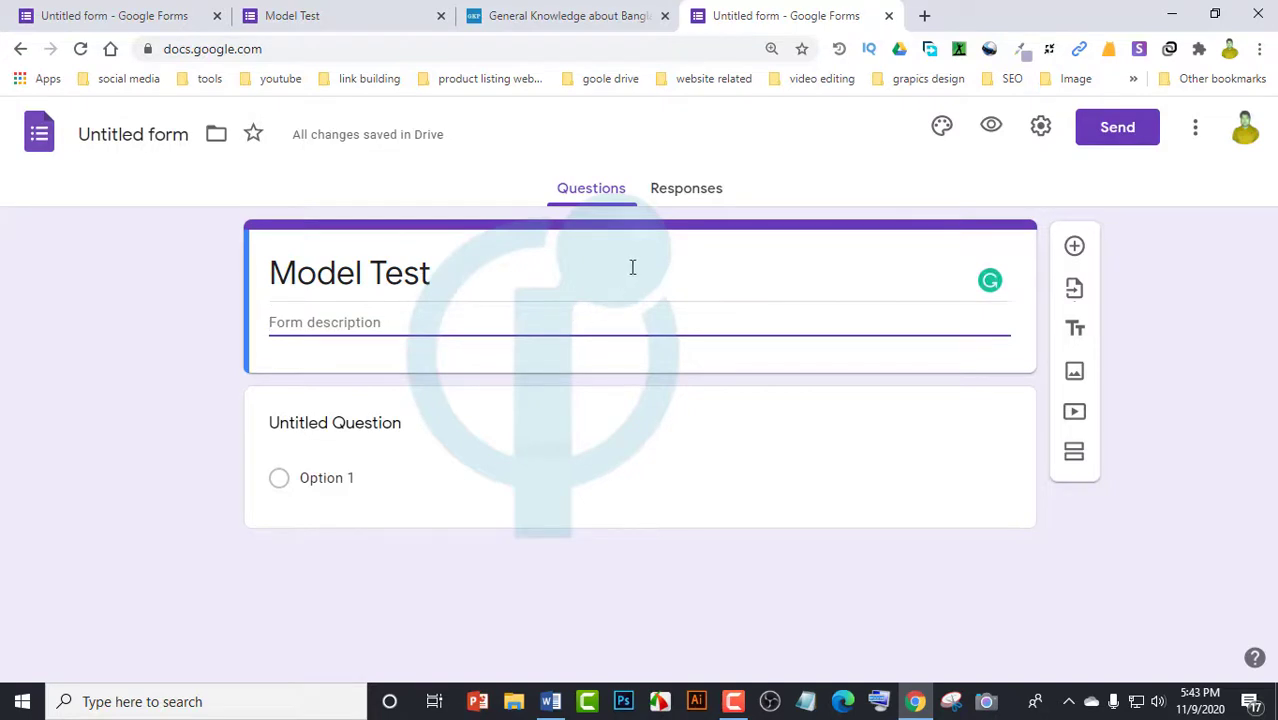
type("GK")
left_click(362, 423)
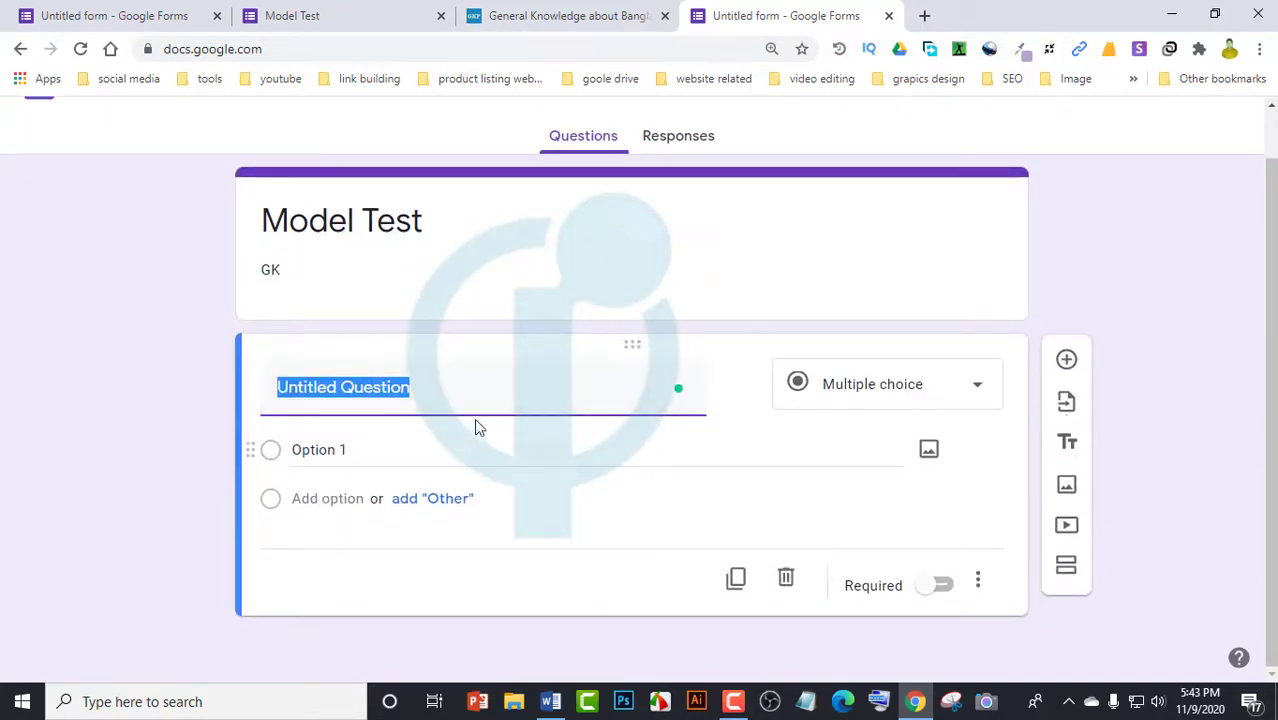
Type the first question 'what is the national food of Bangladesh ?', fixing the 'nationl' typo
left_click(495, 265)
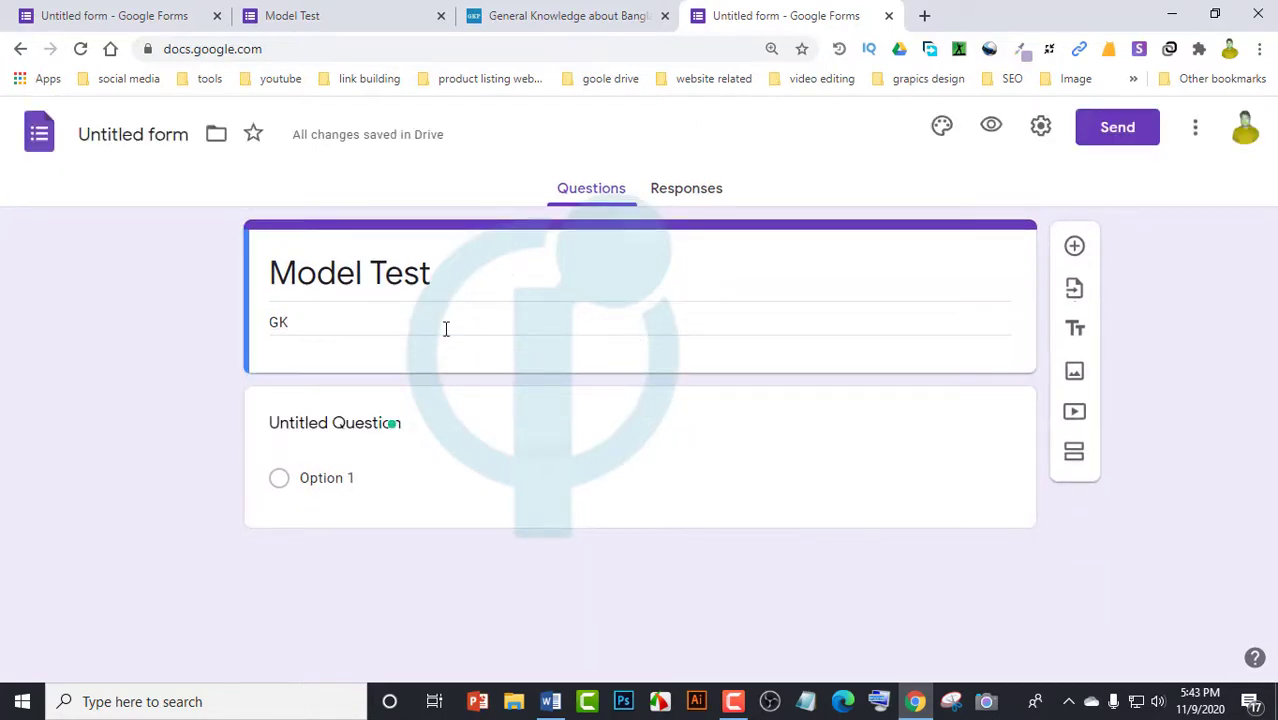
left_click(397, 488)
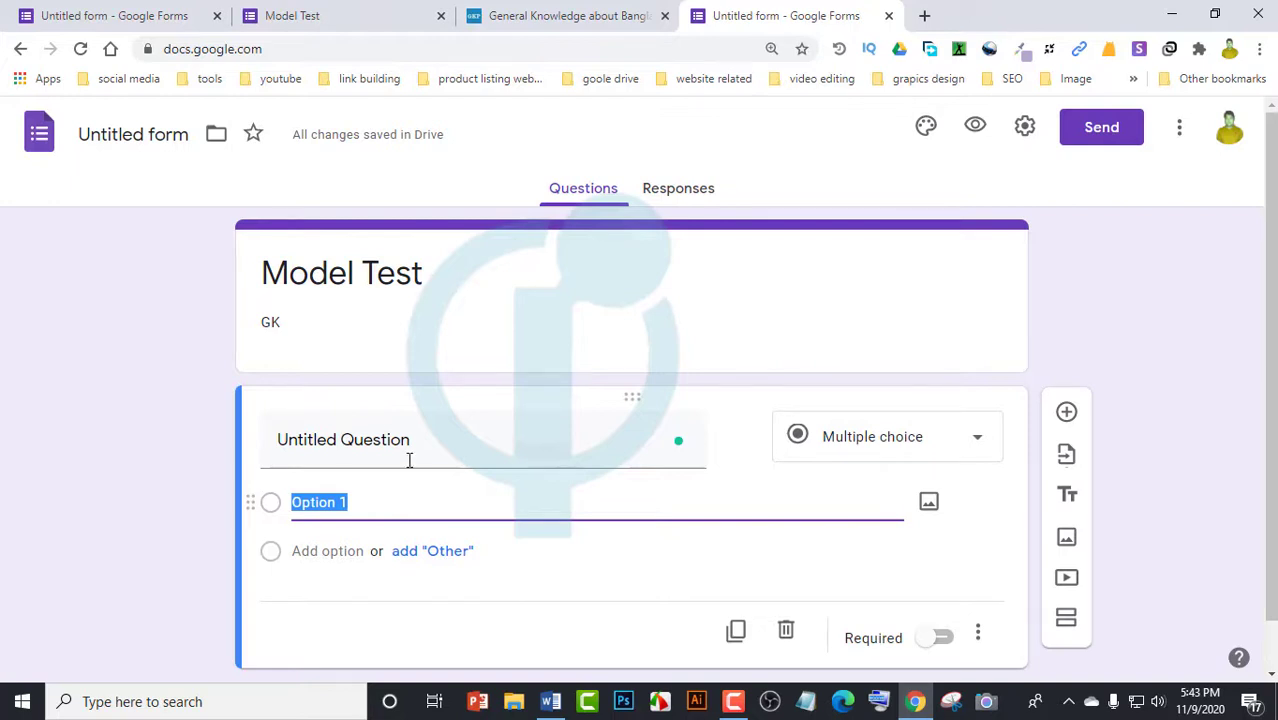
left_click(412, 446)
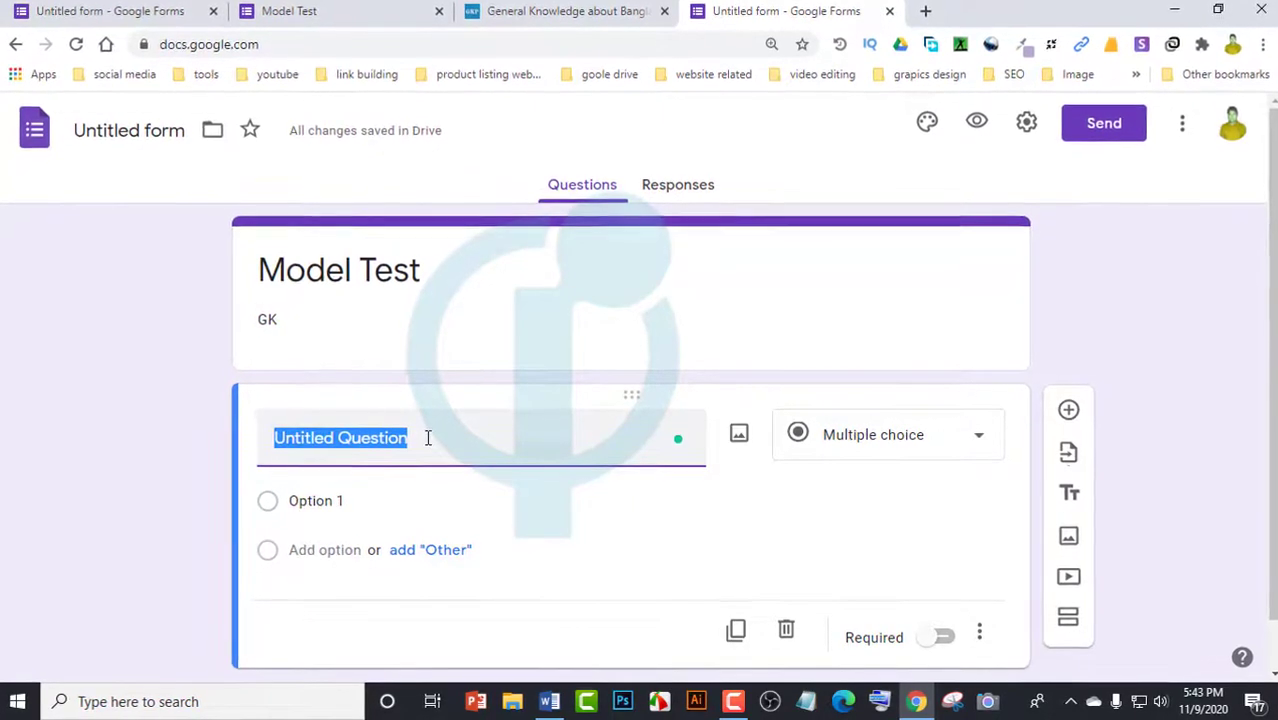
type("what is ")
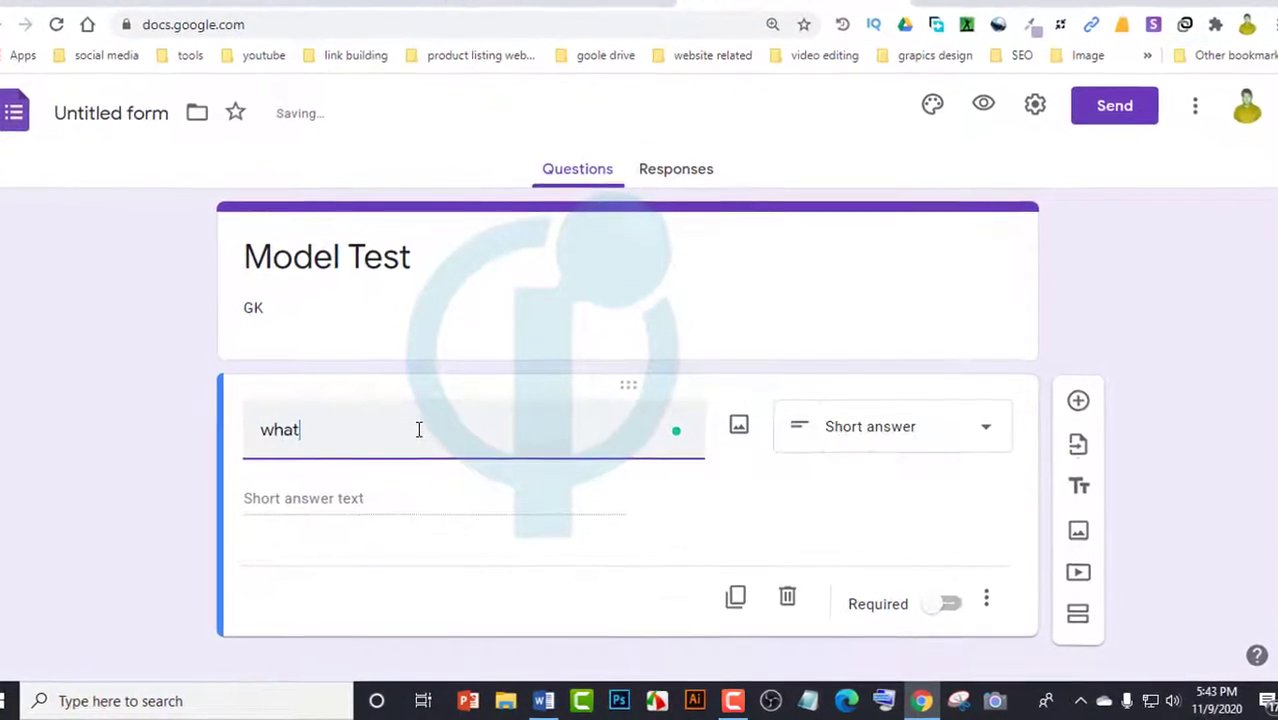
type("the")
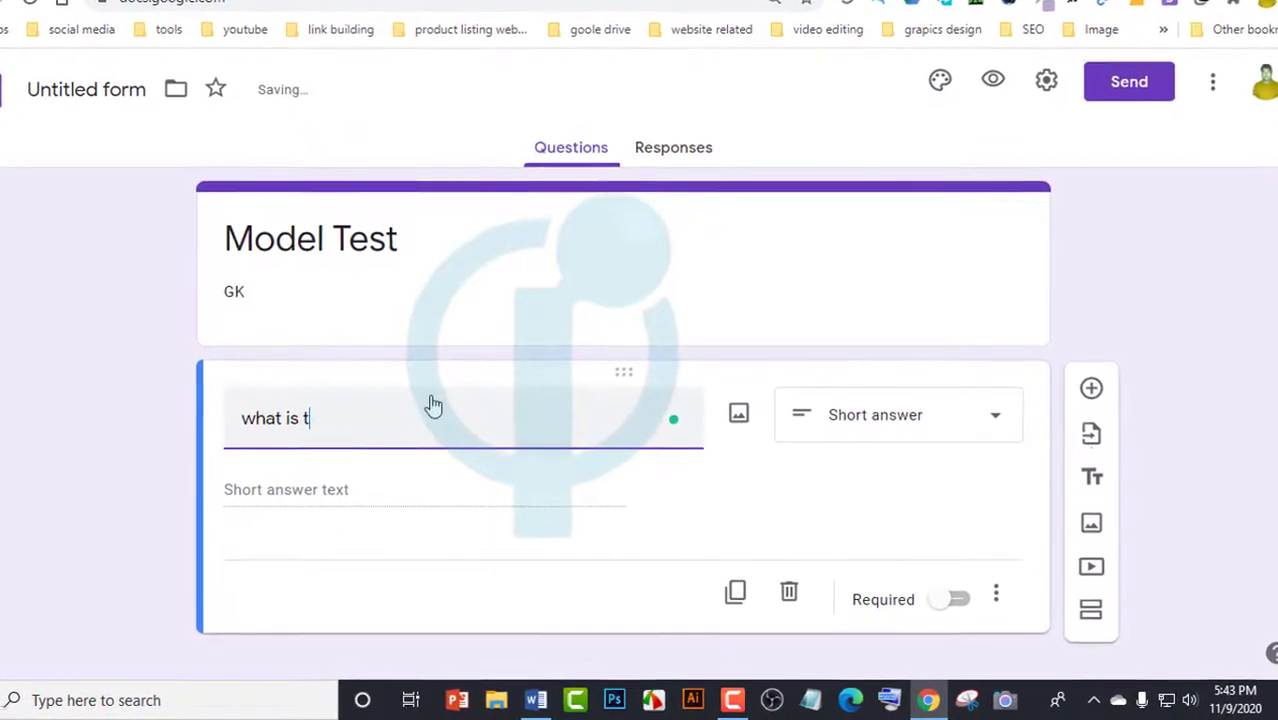
type(" nation")
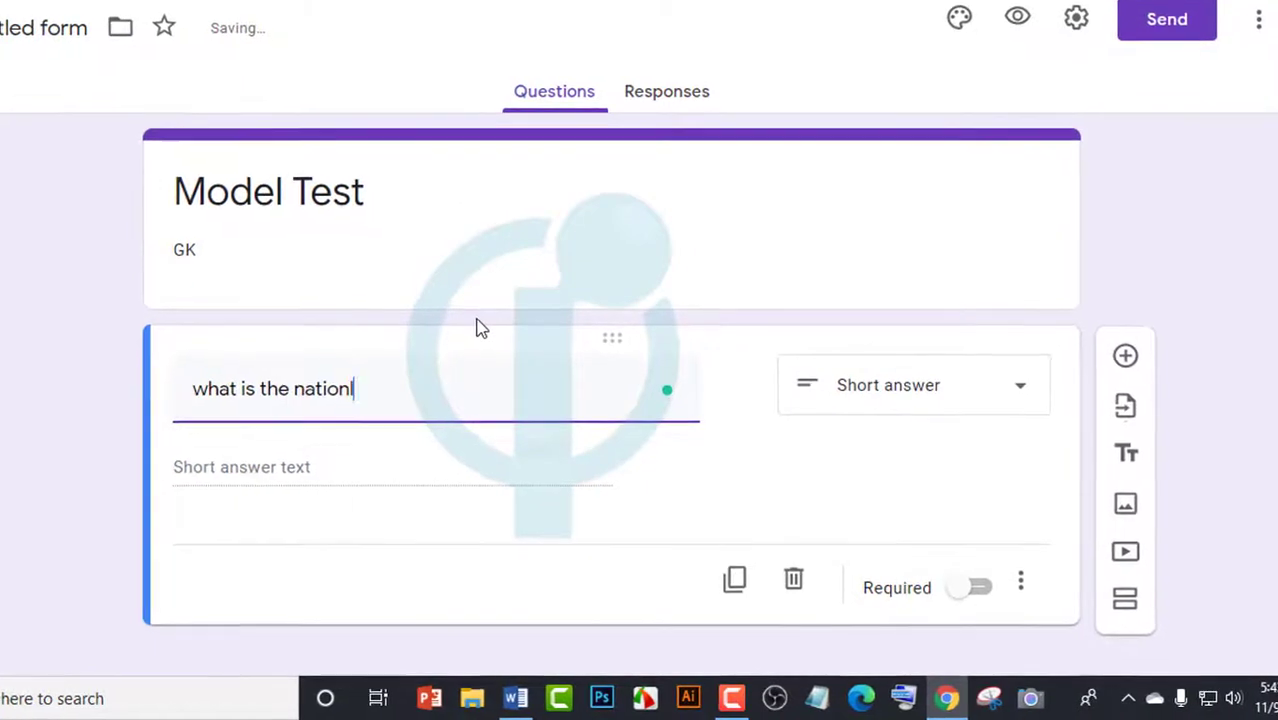
type("l")
key("BackSpace")
key("BackSpace")
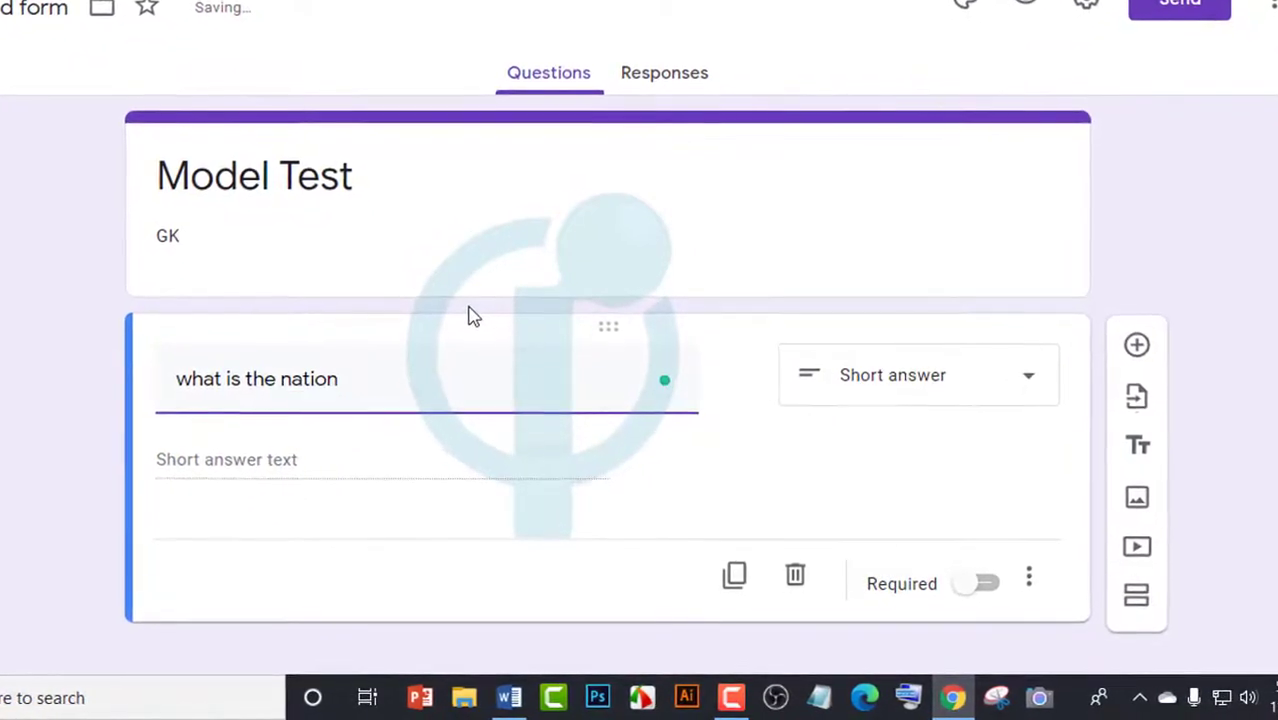
type("al food of Bangladesh ?")
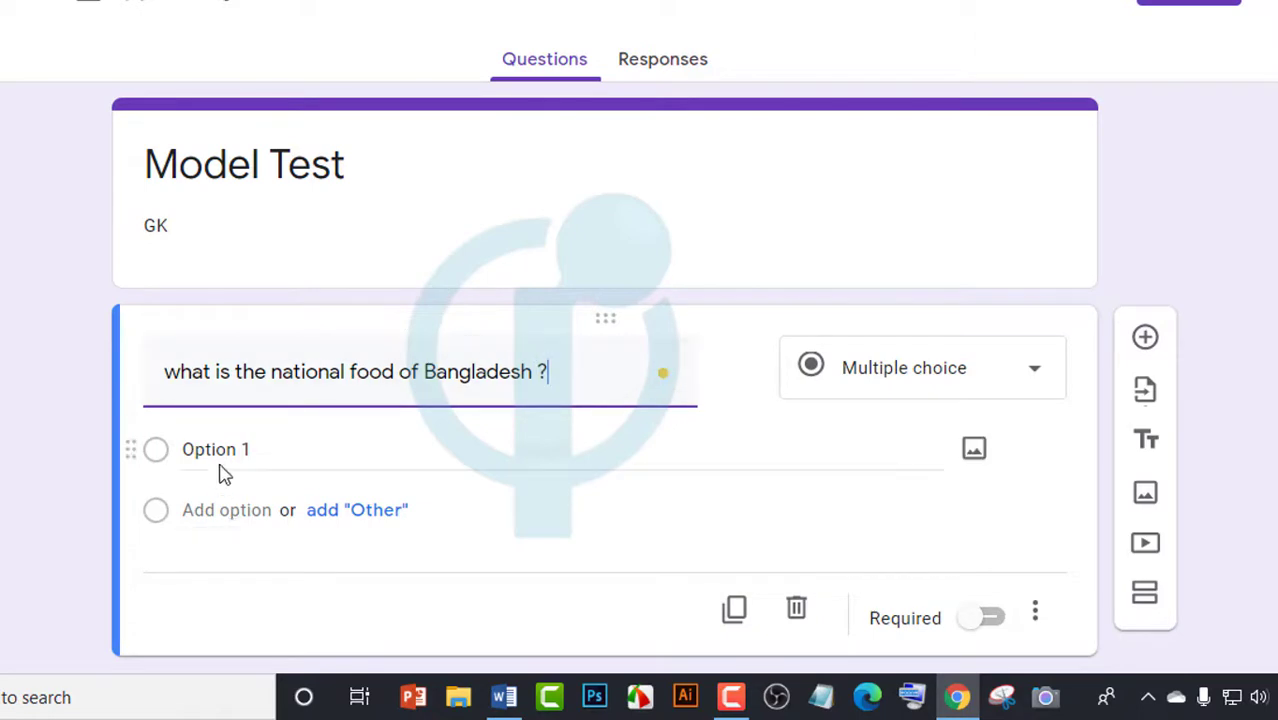
Enter Rice and White as the first two answer options
left_click(308, 452)
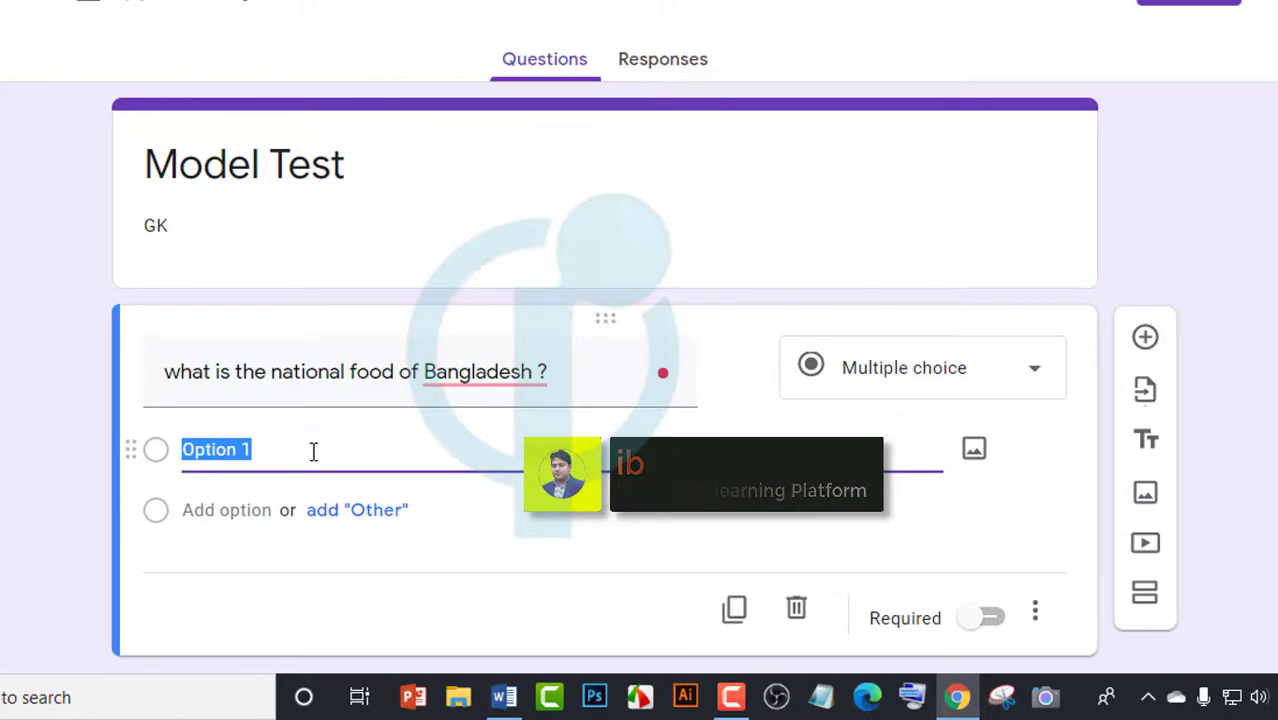
type("Rice")
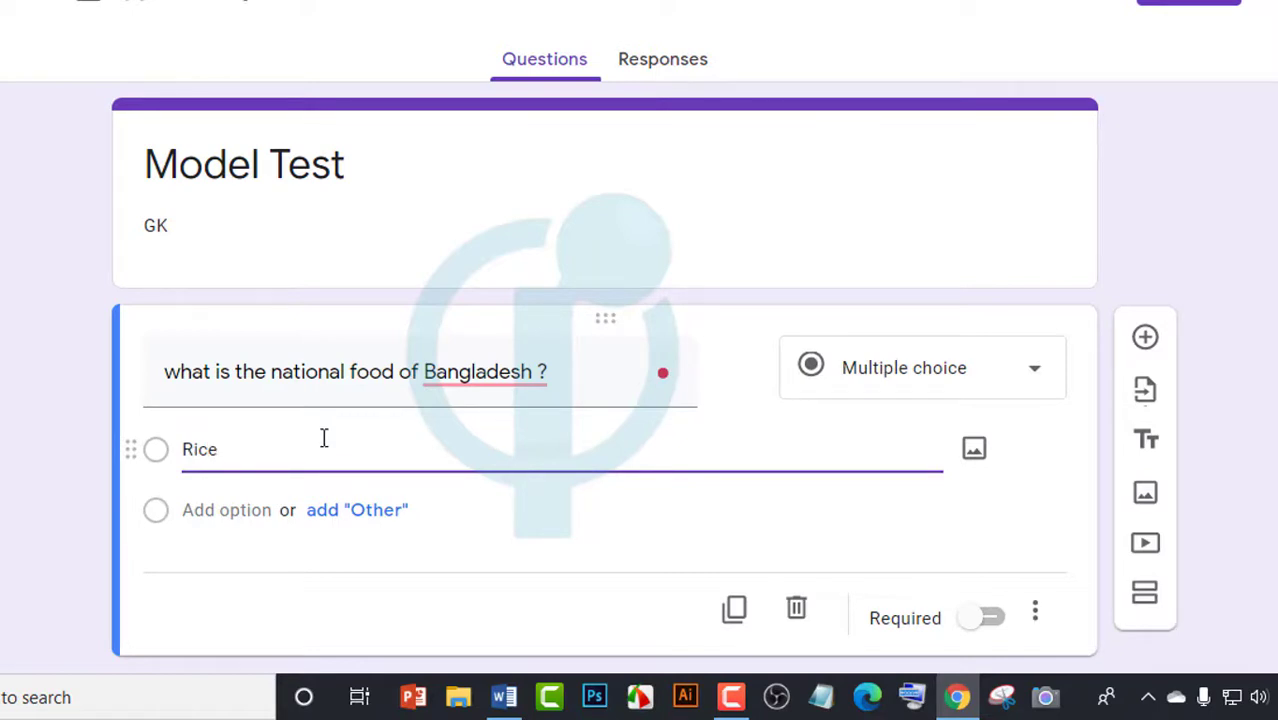
key("Return")
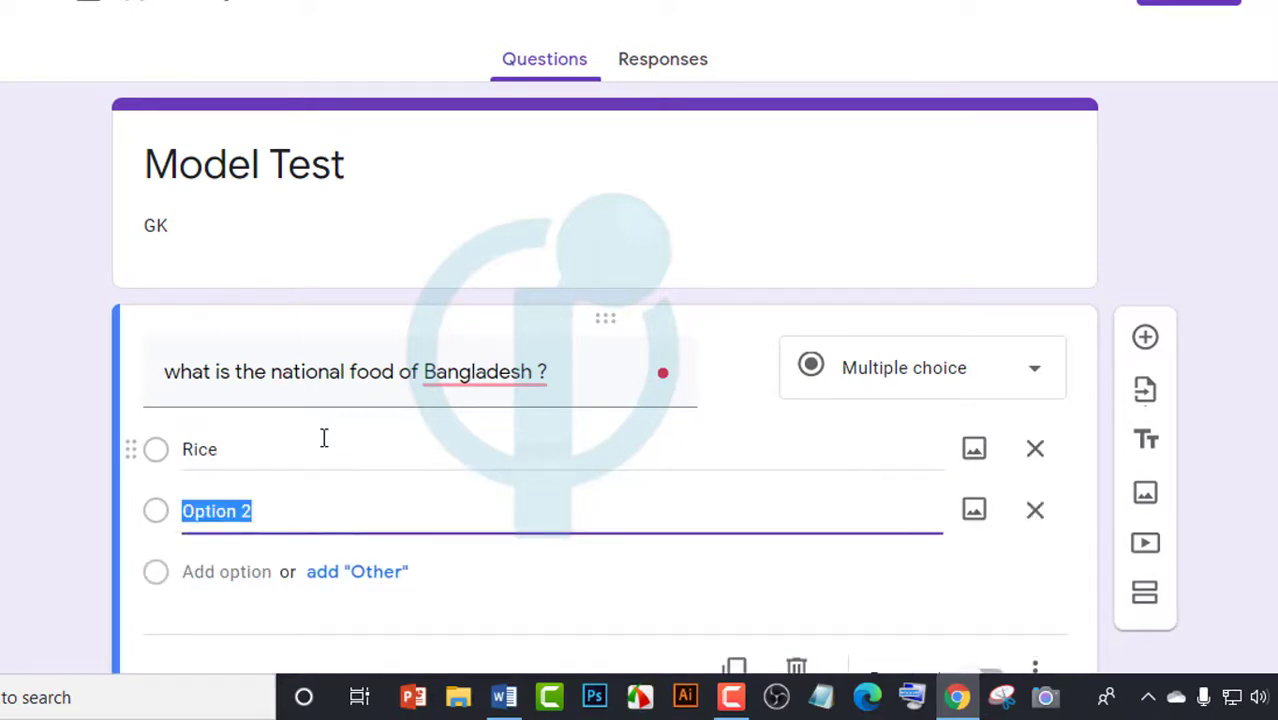
type("ws")
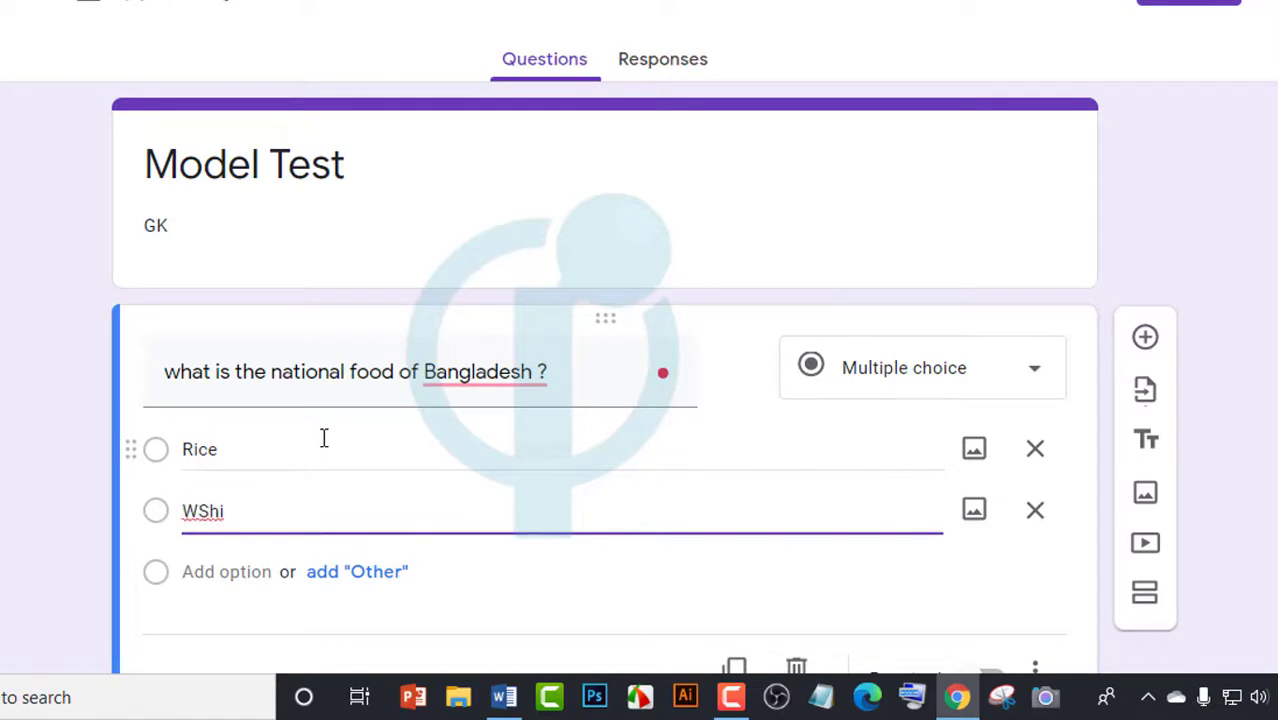
type("hite")
key("BackSpace")
key("BackSpace")
Add the third and fourth options, Photetos and fish
key("Return")
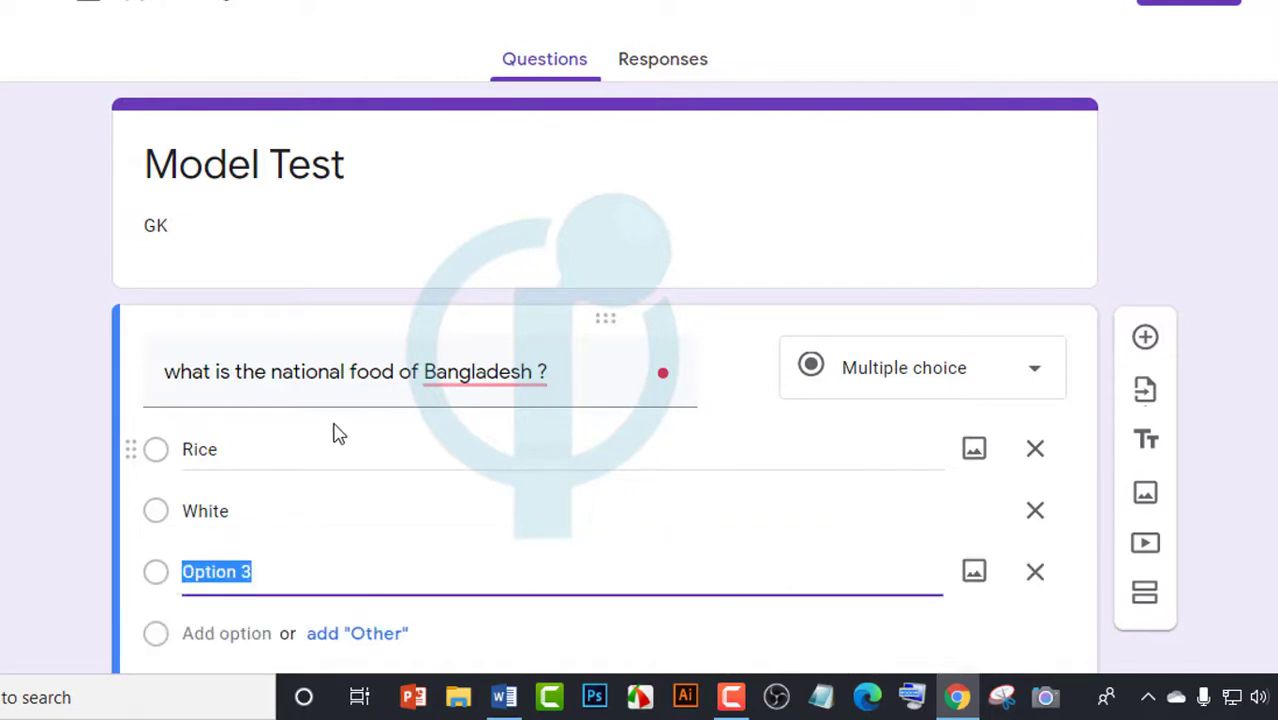
type("Phototato")
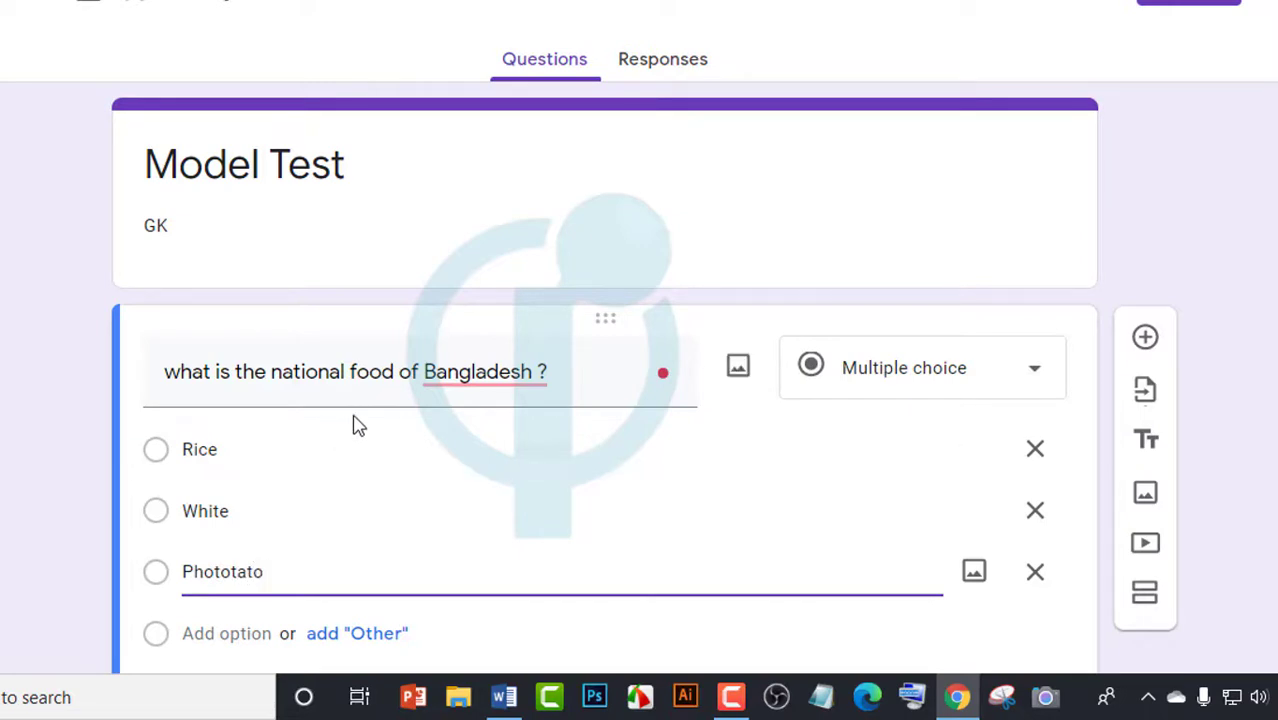
key("BackSpace")
key("Return")
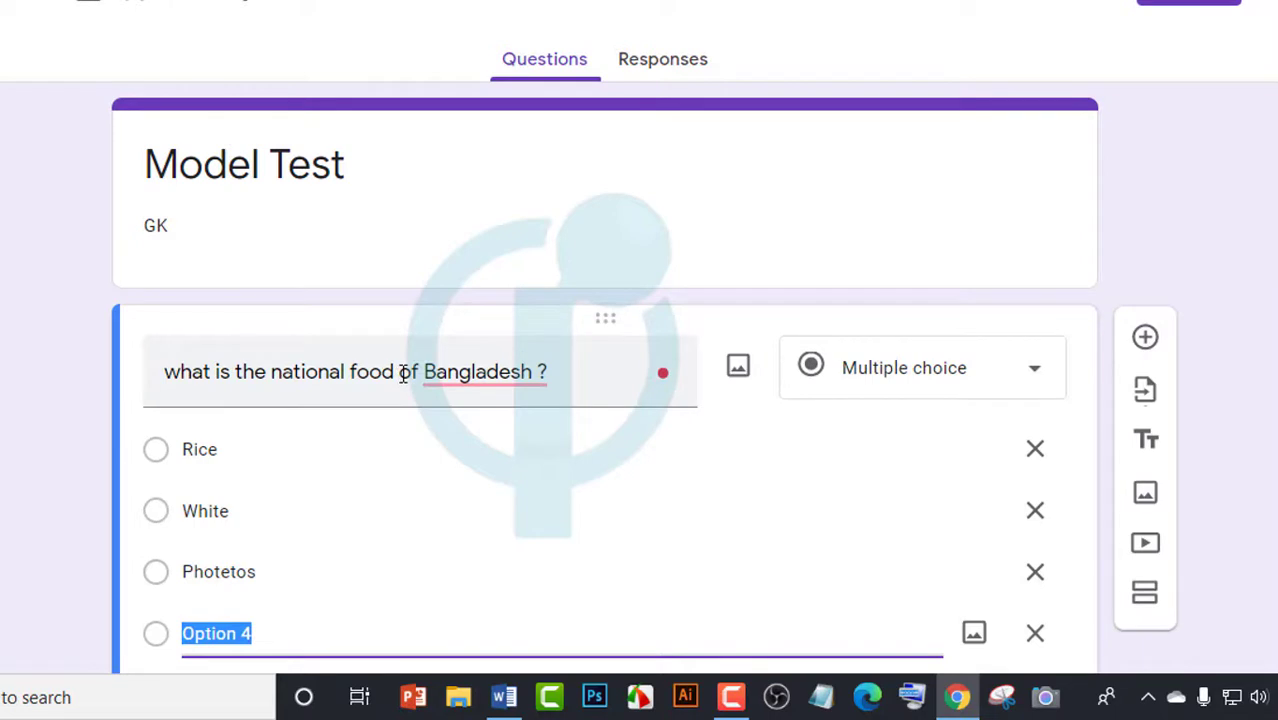
type("M")
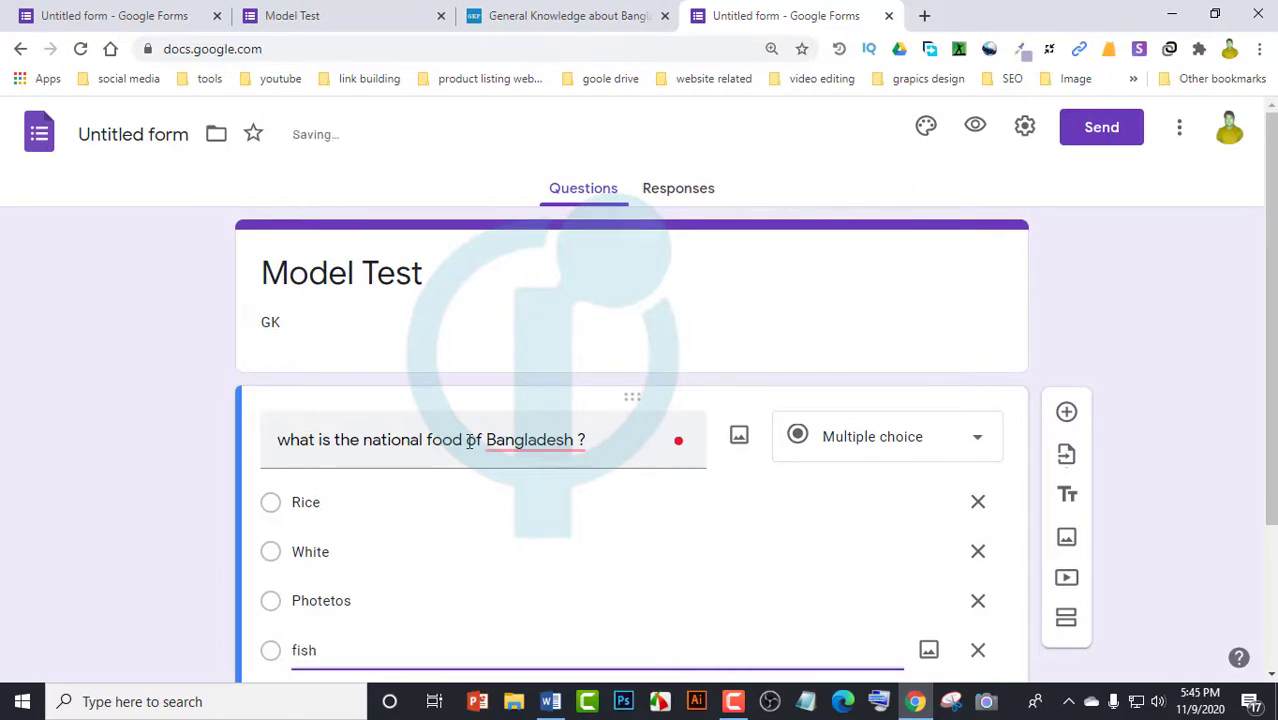
scroll(490, 484, "down", 2)
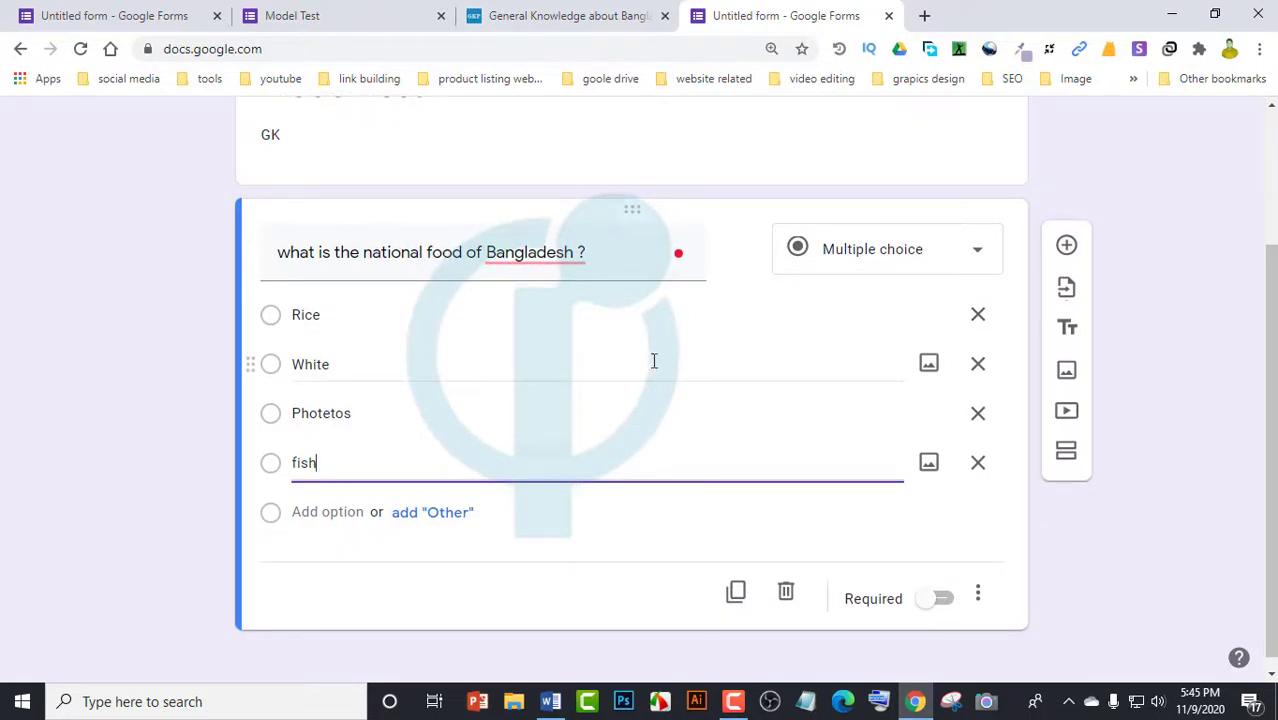
left_click(926, 255)
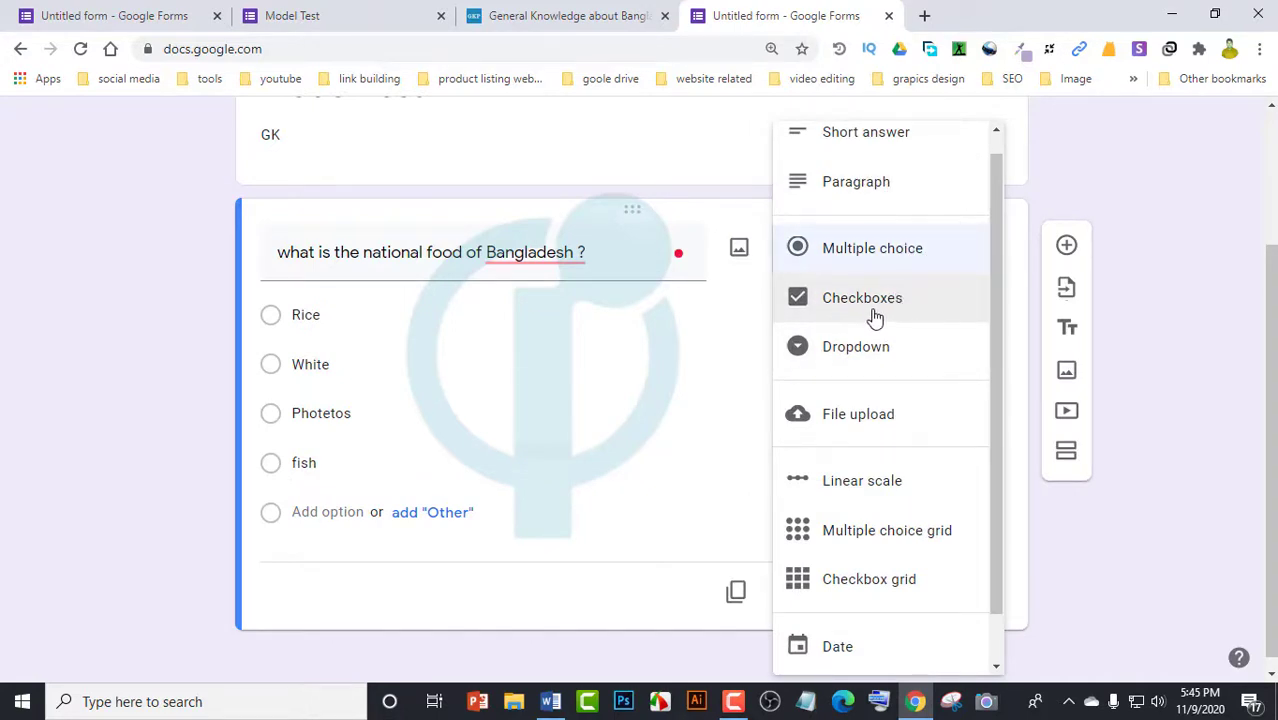
left_click(875, 316)
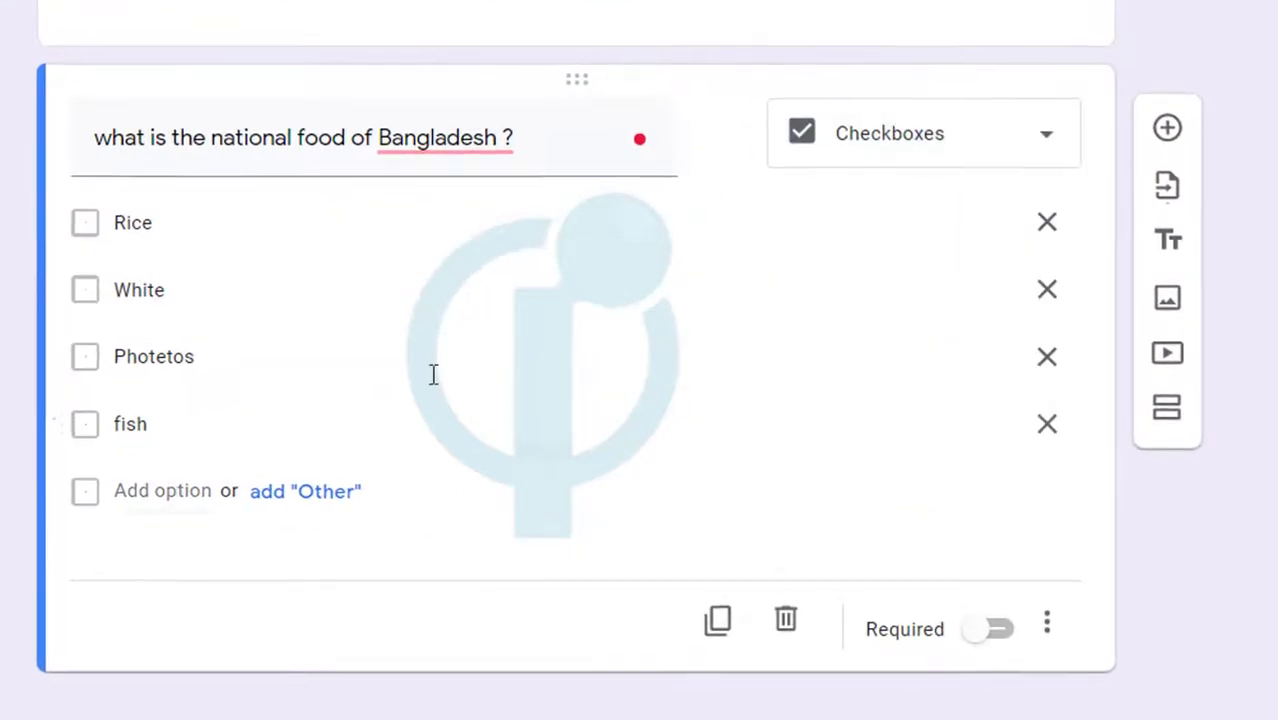
left_click(960, 150)
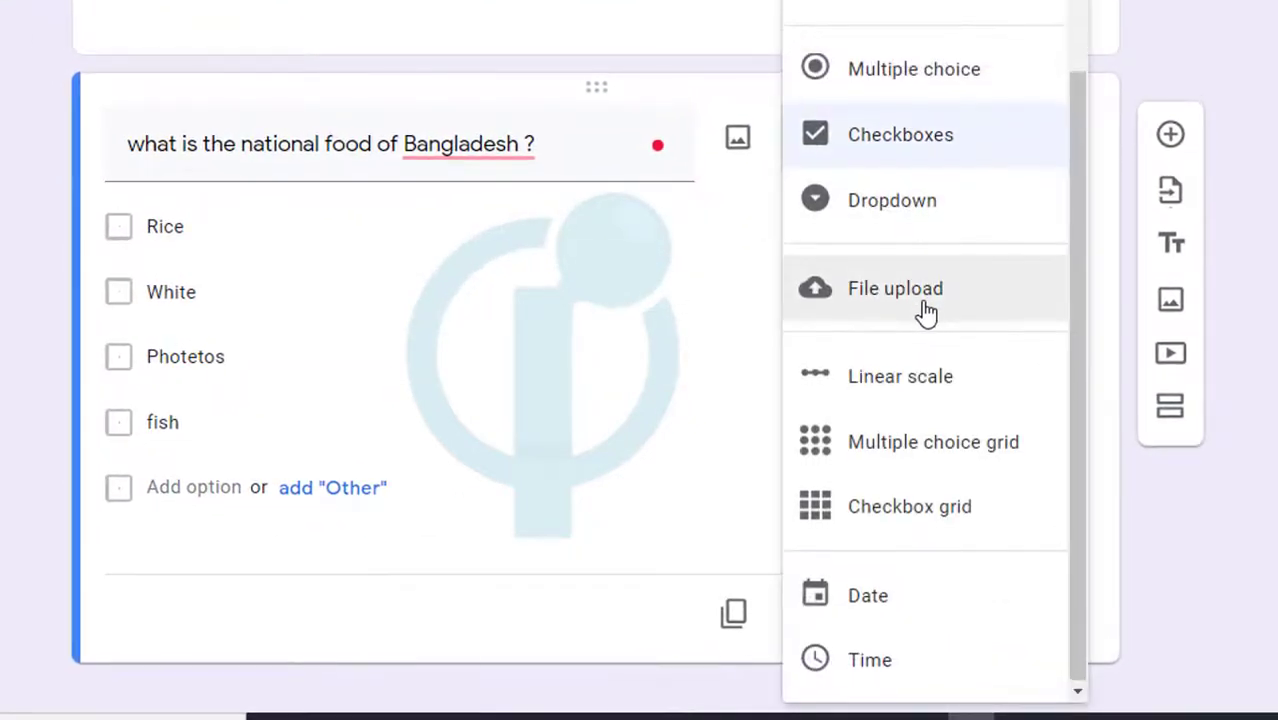
scroll(890, 512, "up", 2)
scroll(890, 512, "up", 3)
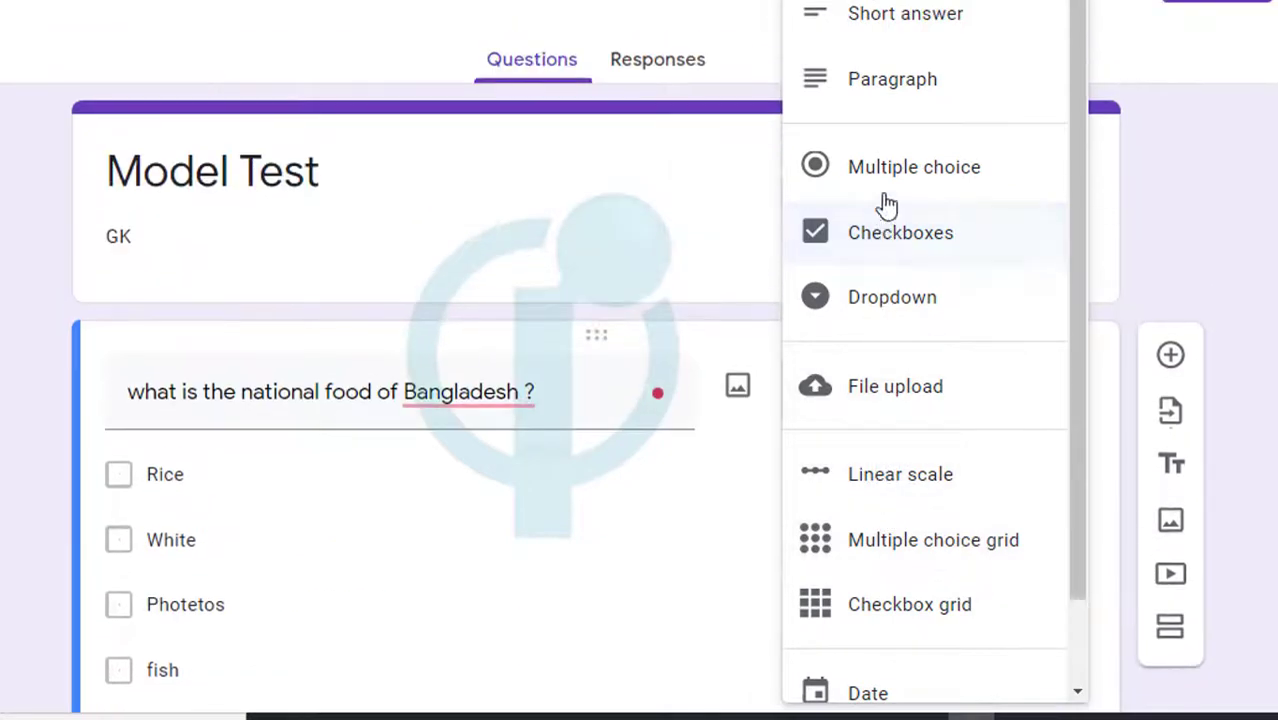
left_click(885, 37)
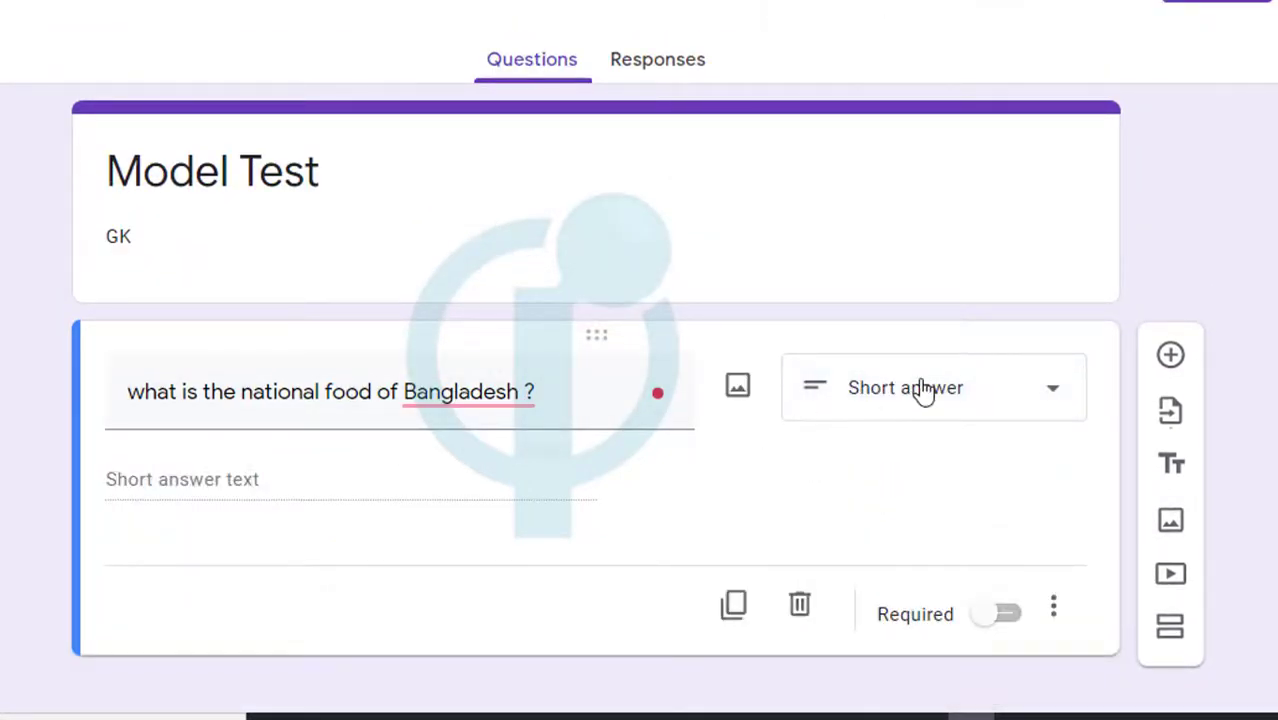
left_click(918, 390)
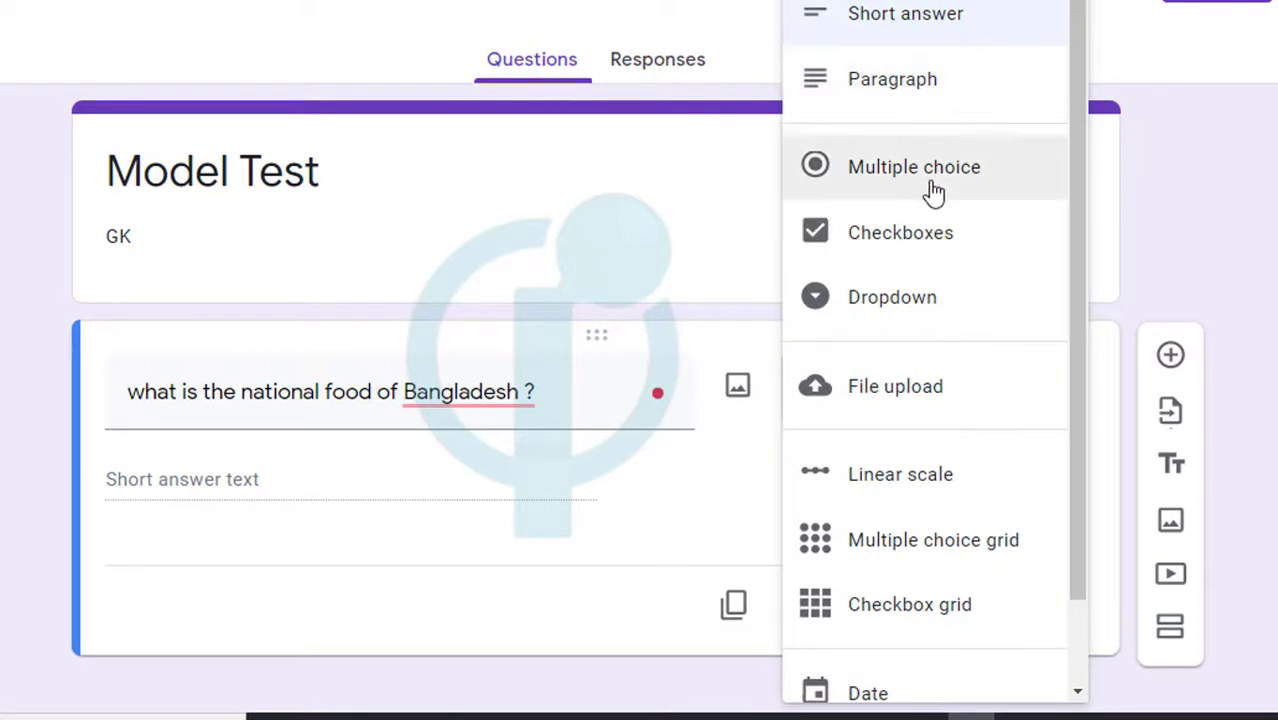
left_click(927, 180)
scroll(350, 412, "down", 1)
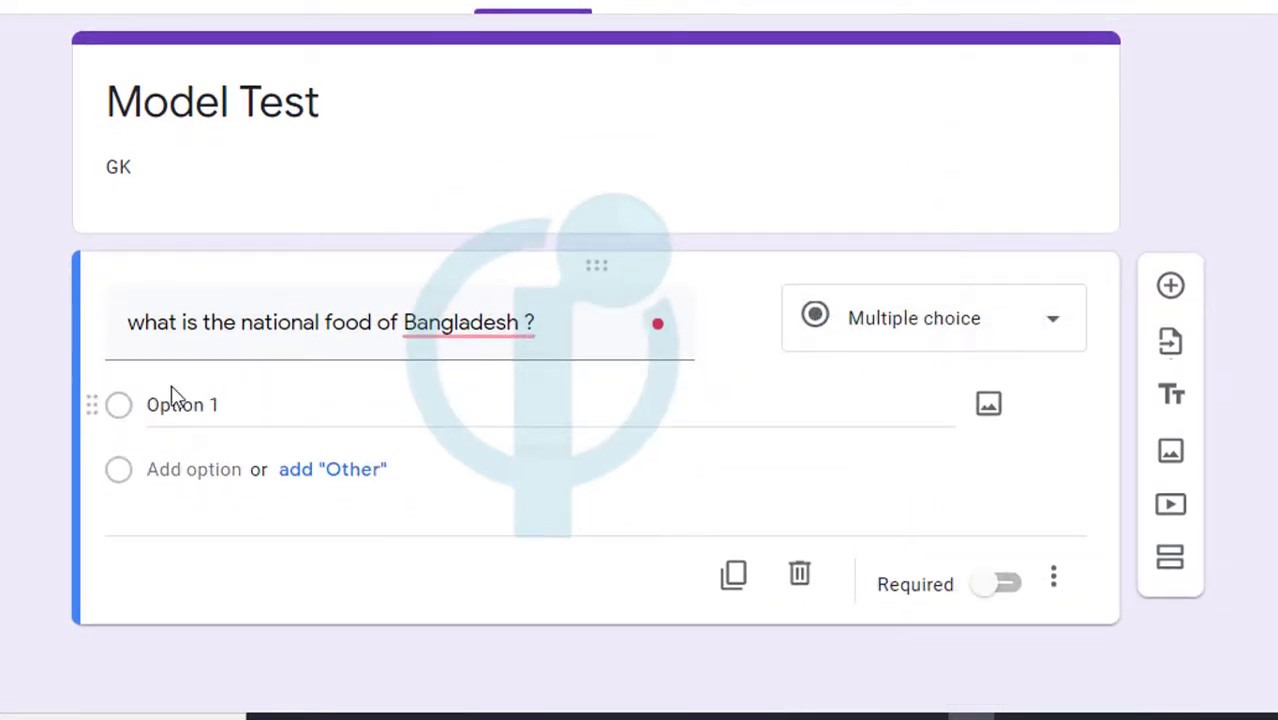
key("ctrl+z")
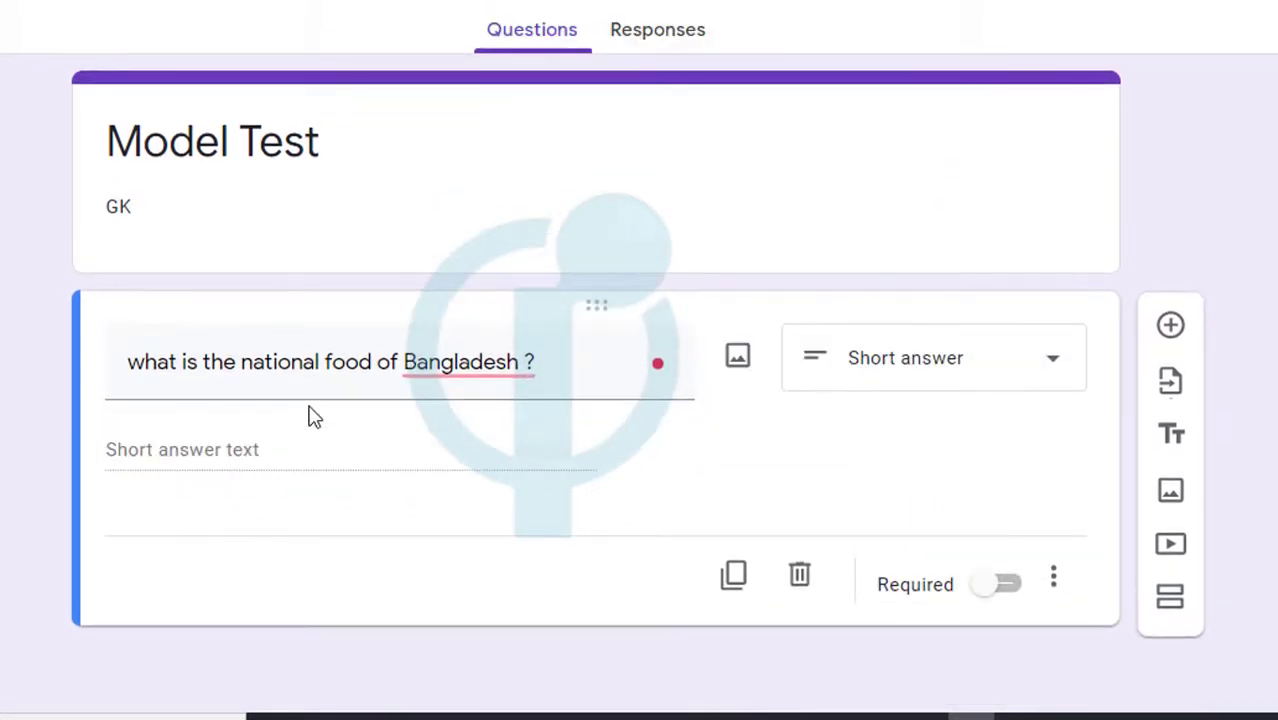
key("ctrl+z")
scroll(359, 551, "down", 3)
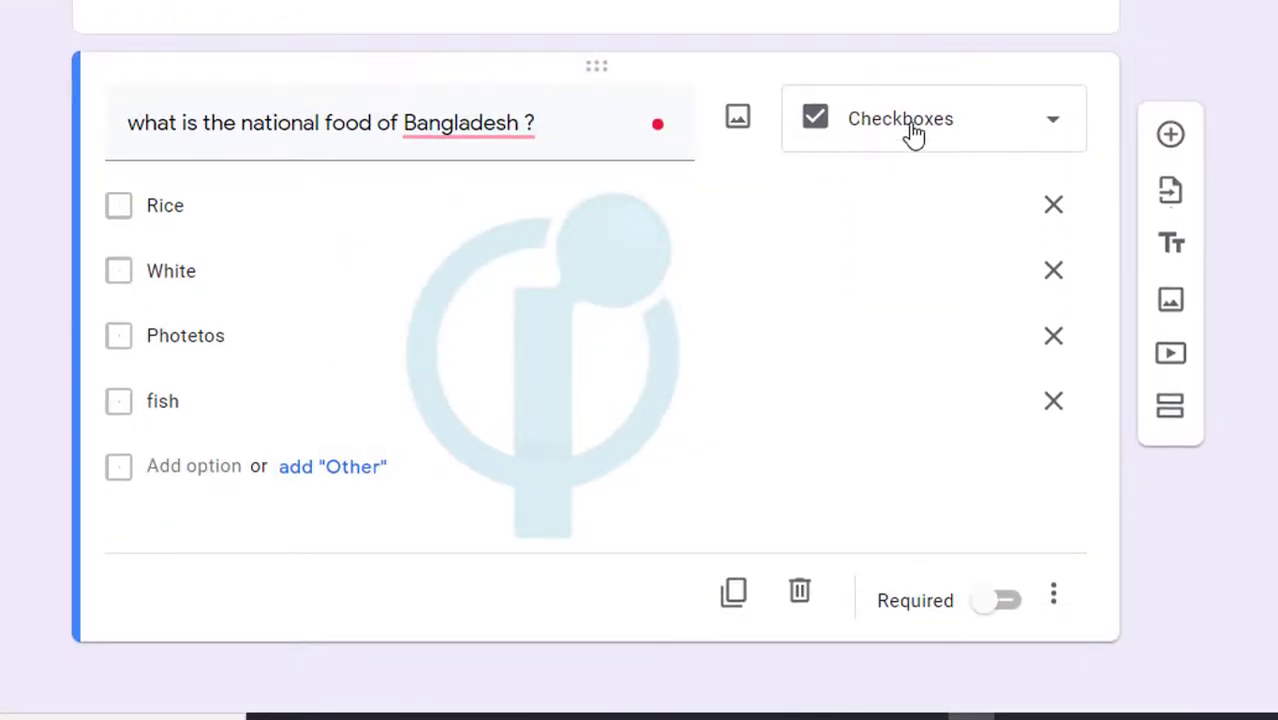
left_click(912, 133)
left_click(915, 78)
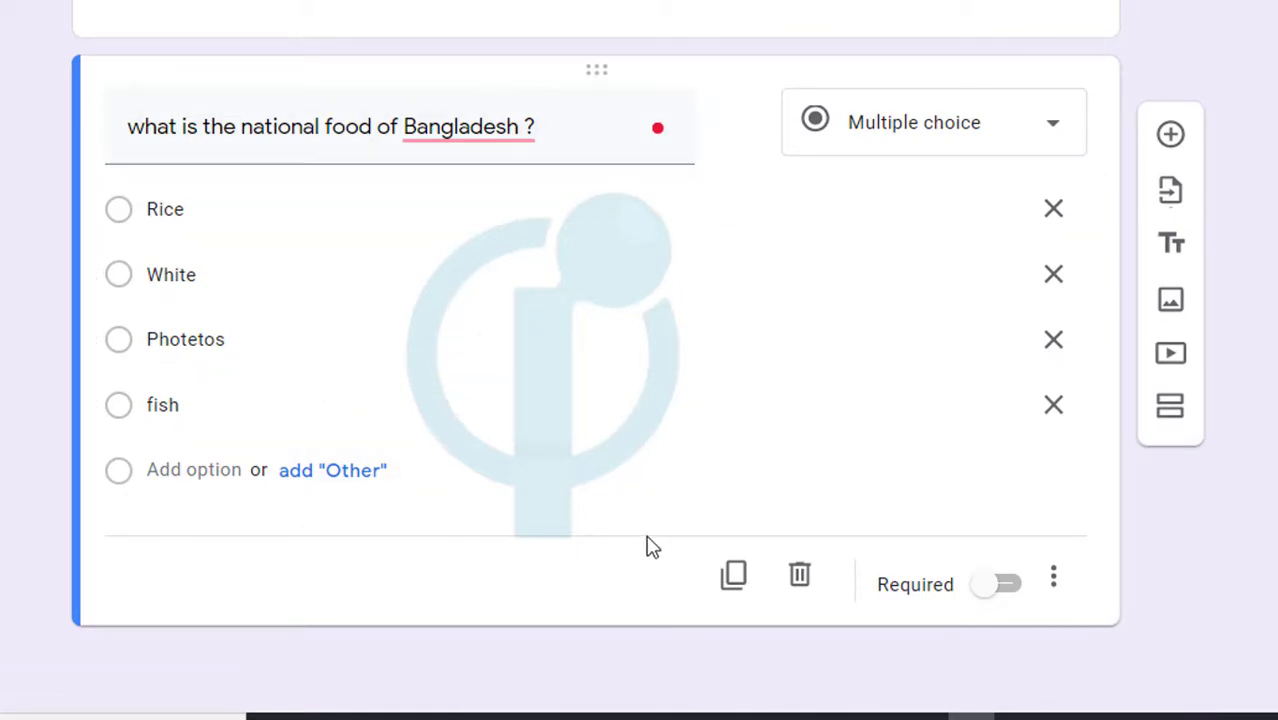
Duplicate the national food question four times
left_click(736, 580)
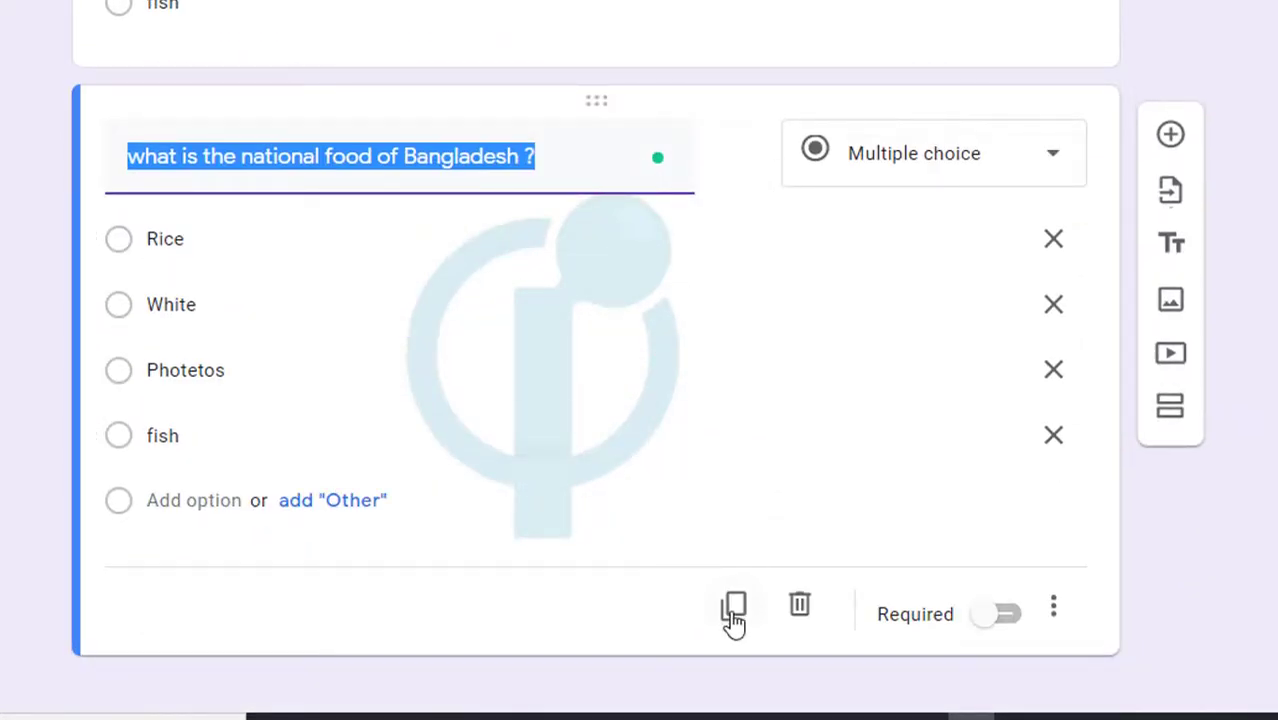
left_click(733, 607)
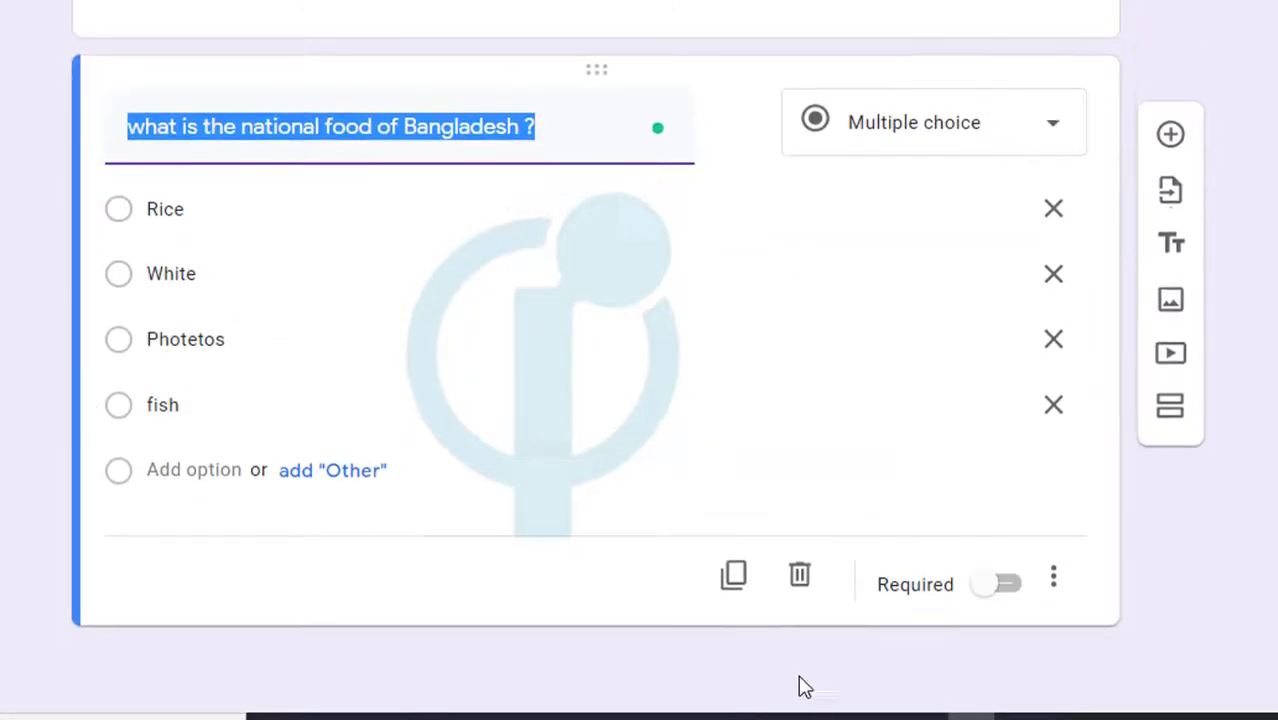
left_click(733, 578)
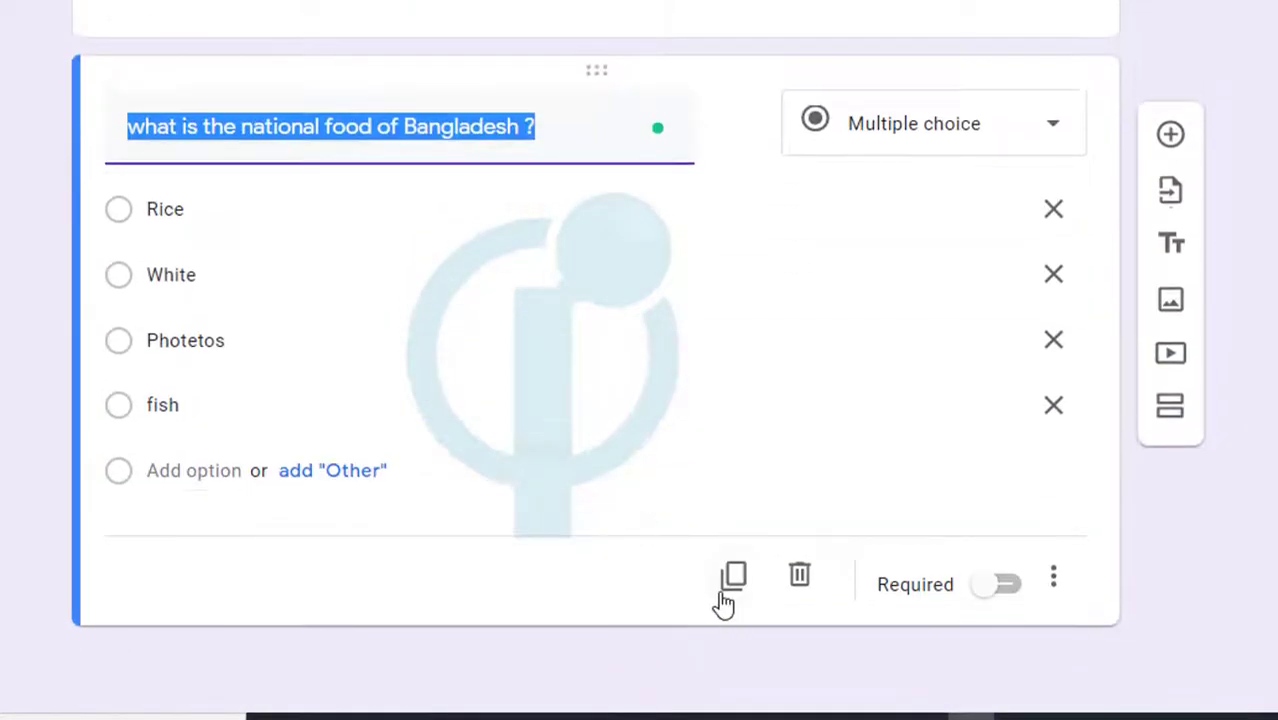
left_click(728, 588)
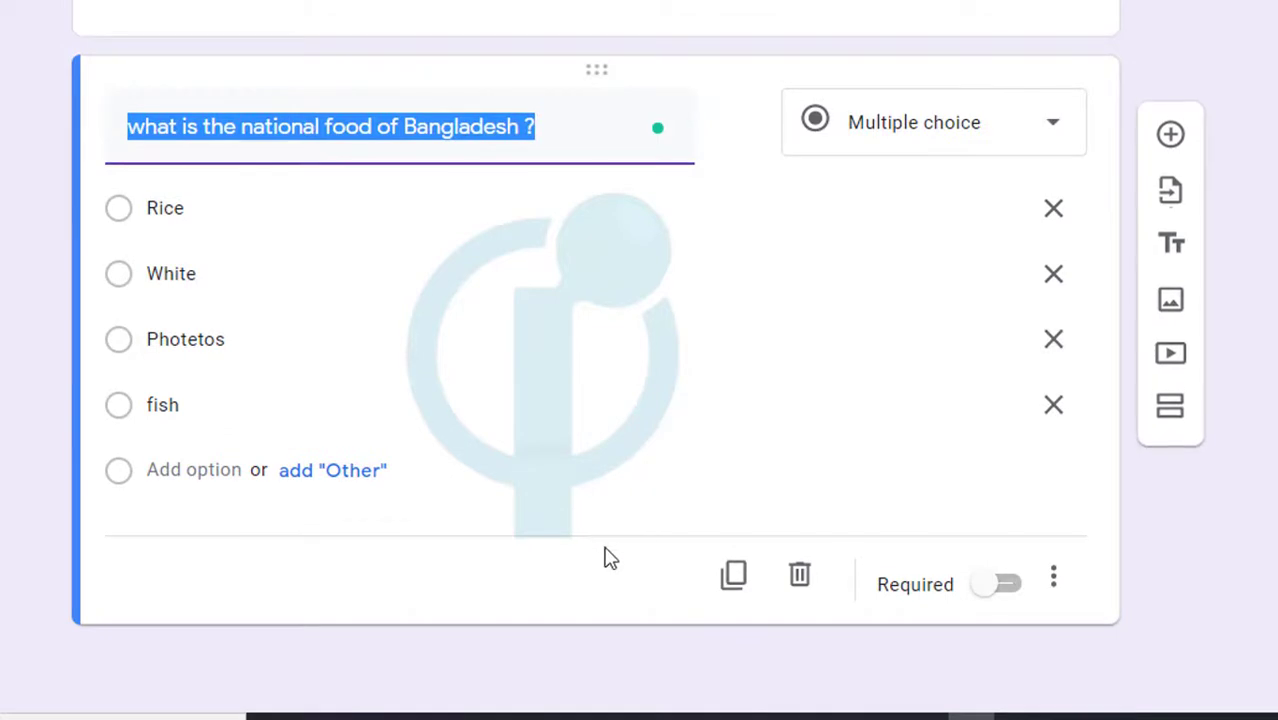
scroll(612, 560, "up", 10)
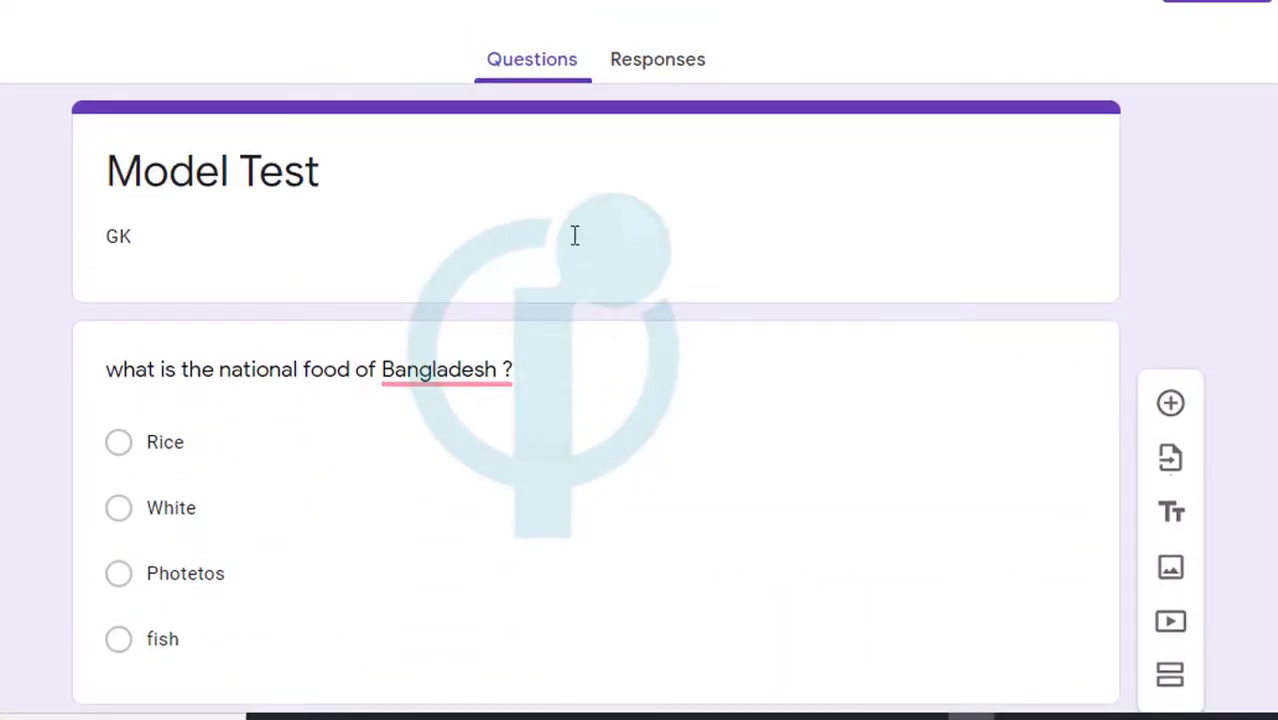
scroll(845, 496, "down", 8)
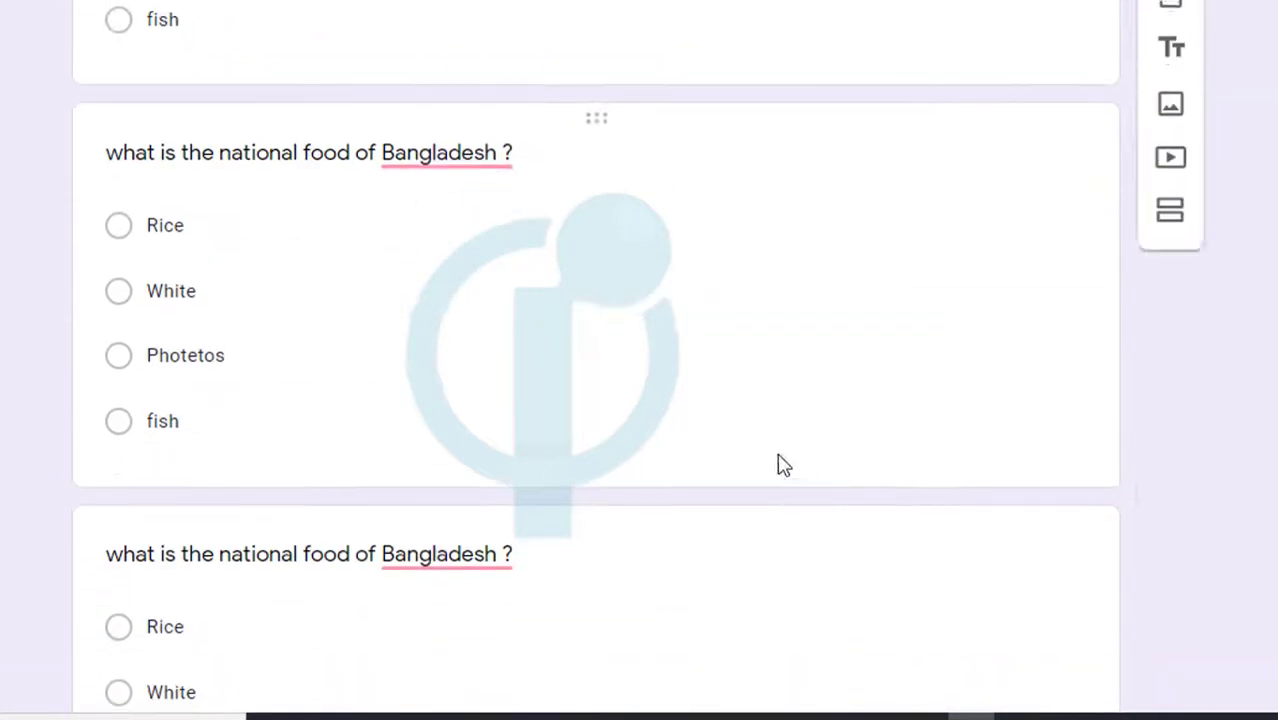
scroll(640, 370, "down", 3)
Switch on Required for one of the copied questions
left_click(608, 402)
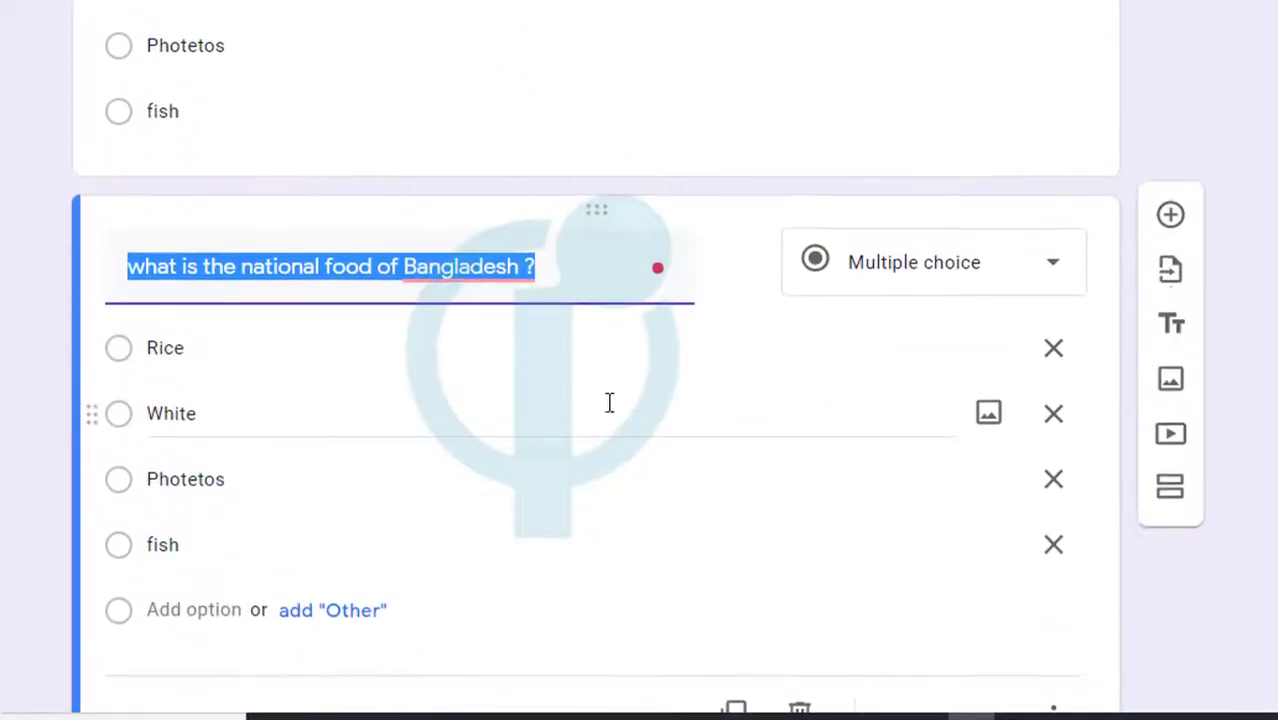
scroll(620, 430, "down", 2)
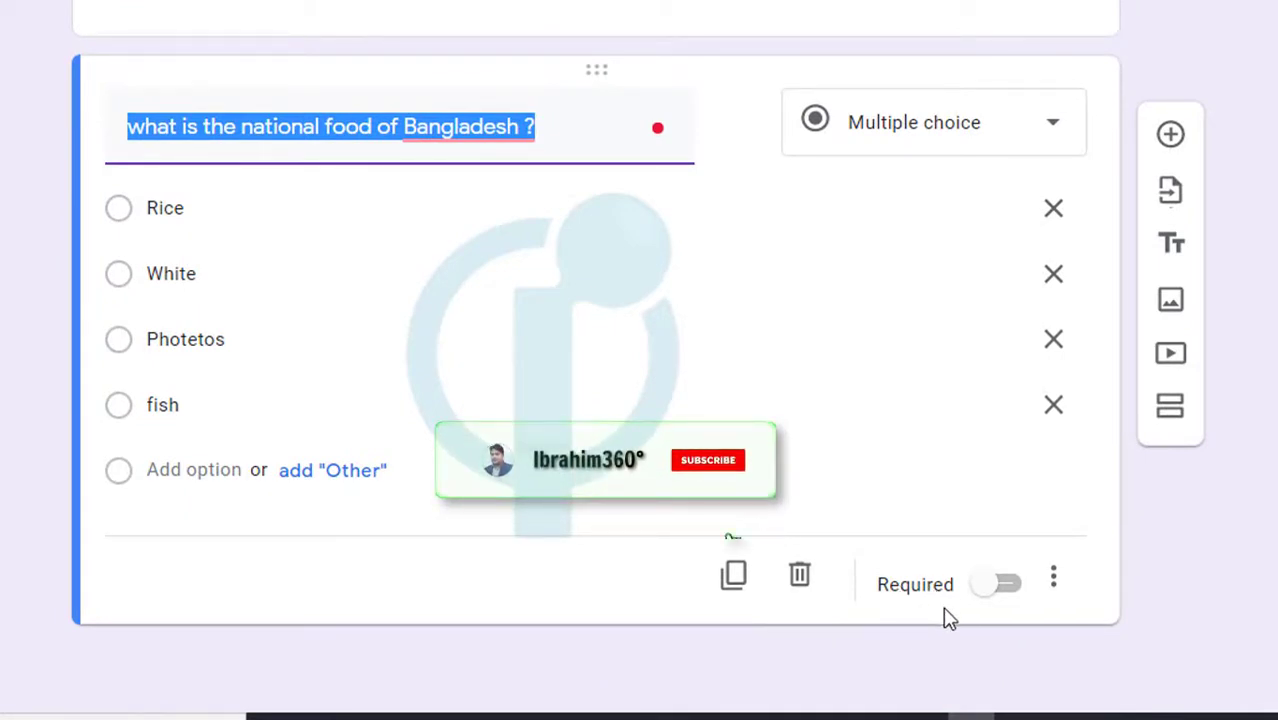
left_click(1005, 586)
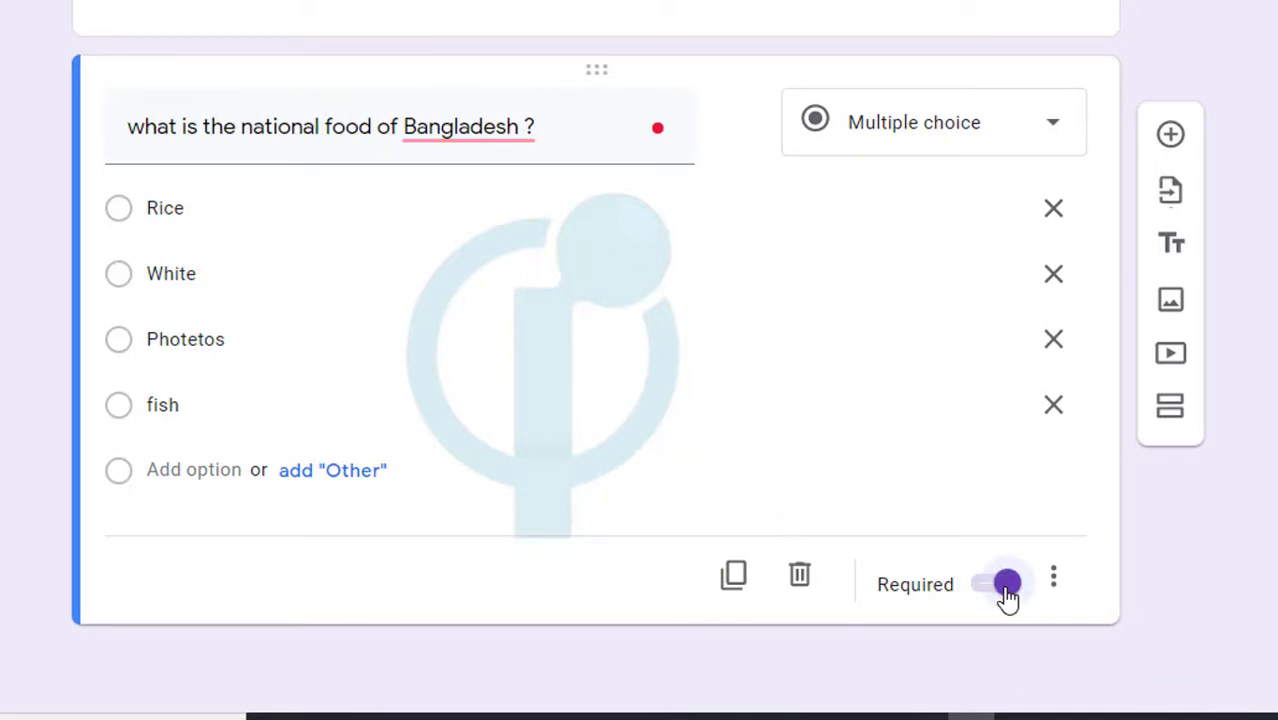
scroll(432, 567, "up", 1)
scroll(432, 567, "up", 10)
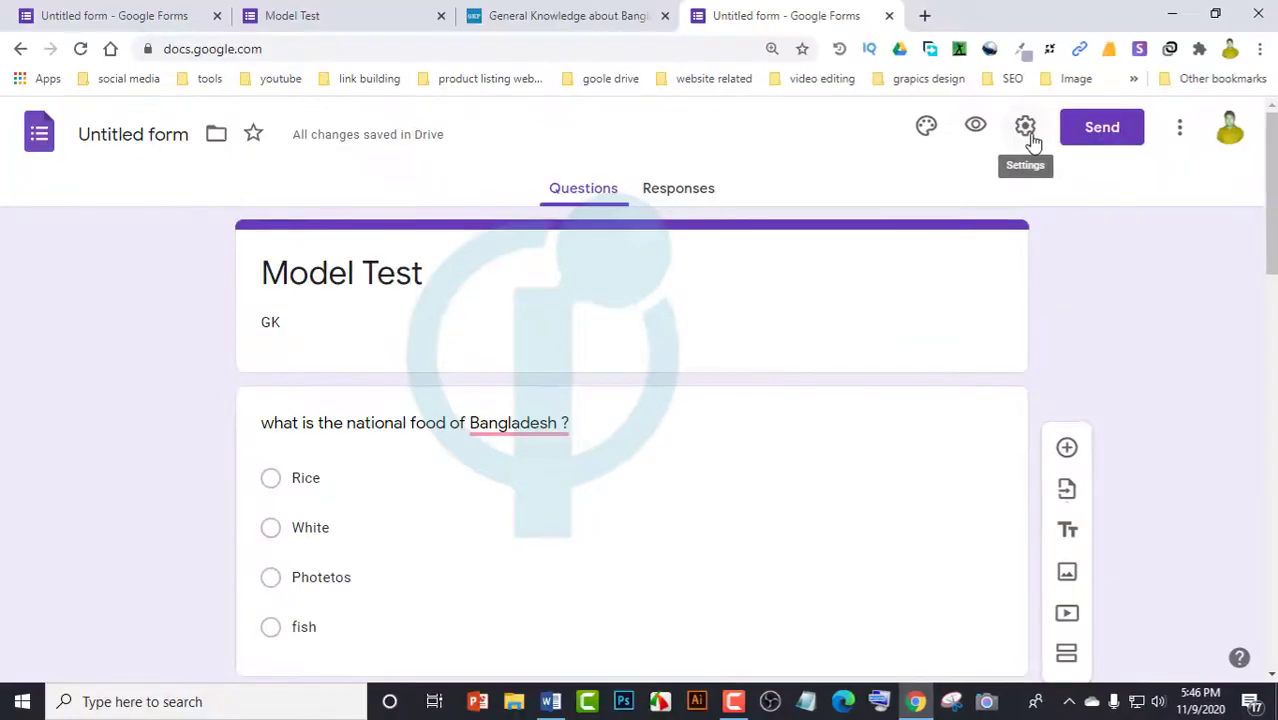
Turn on Collect email addresses and Limit to 1 response in the form settings
left_click(1036, 128)
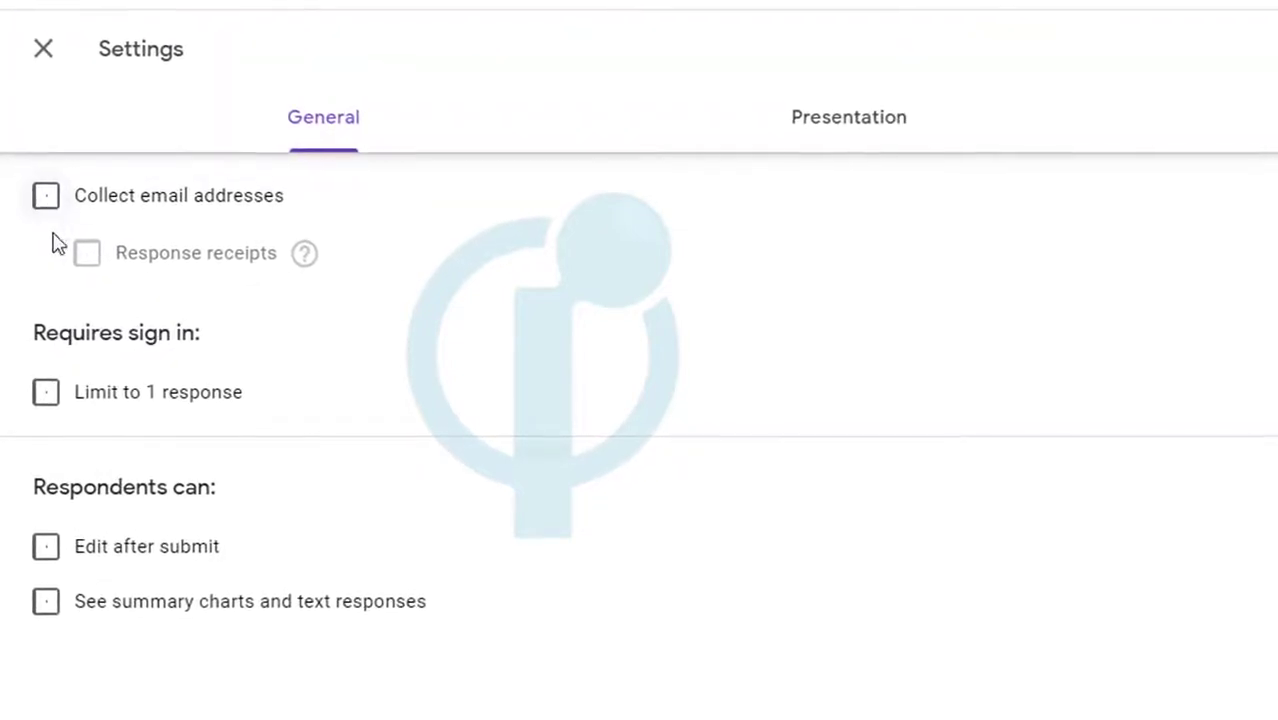
left_click(46, 203)
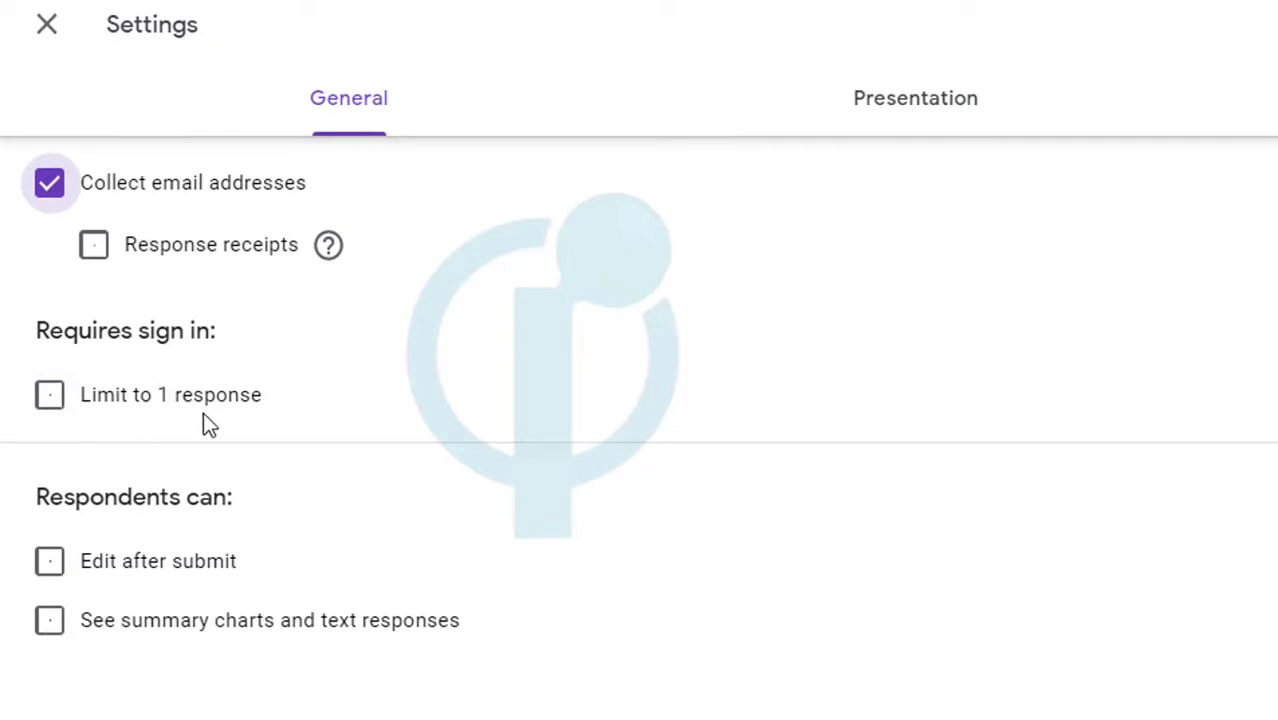
left_click(53, 405)
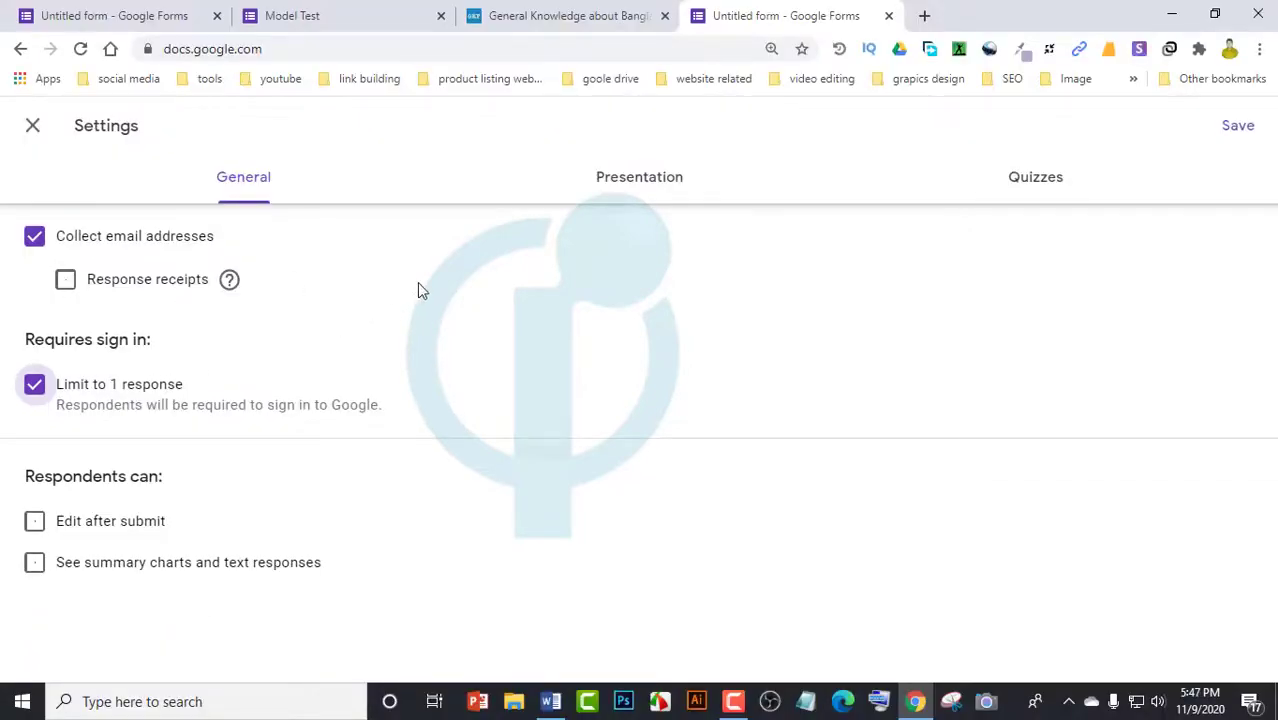
Try the progress bar option in Presentation settings, leaving it off
left_click(636, 182)
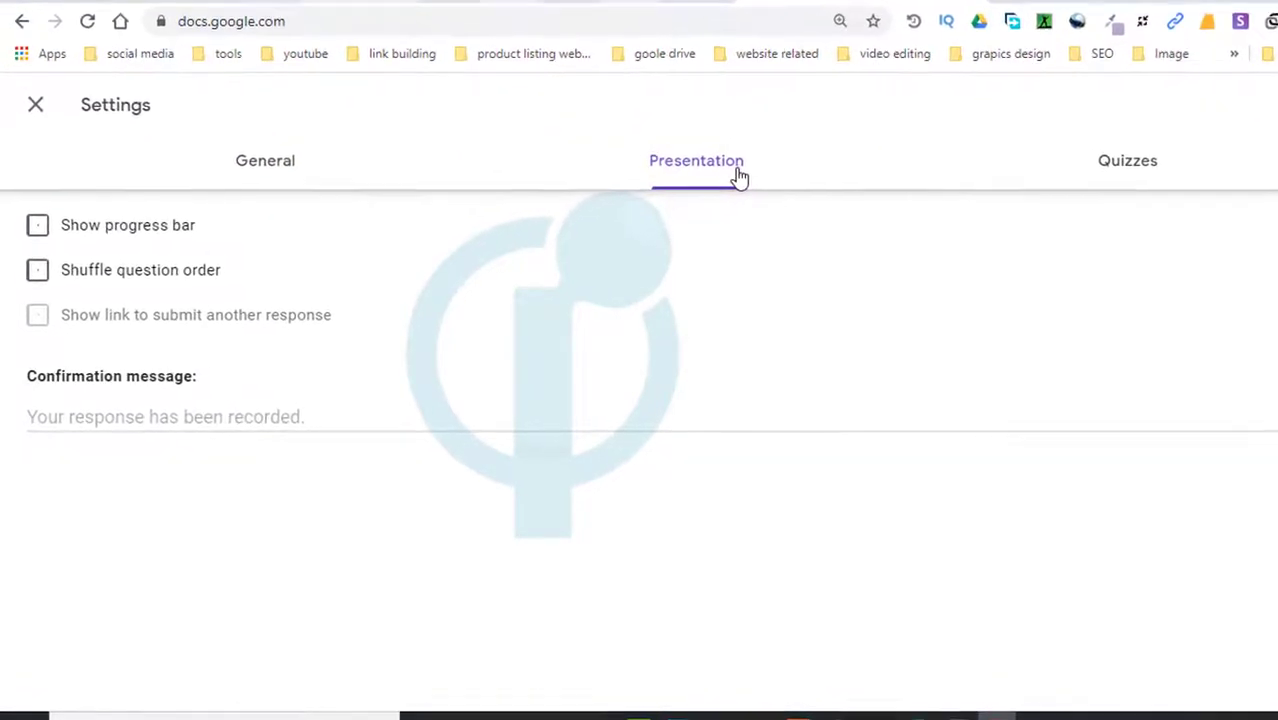
left_click(42, 212)
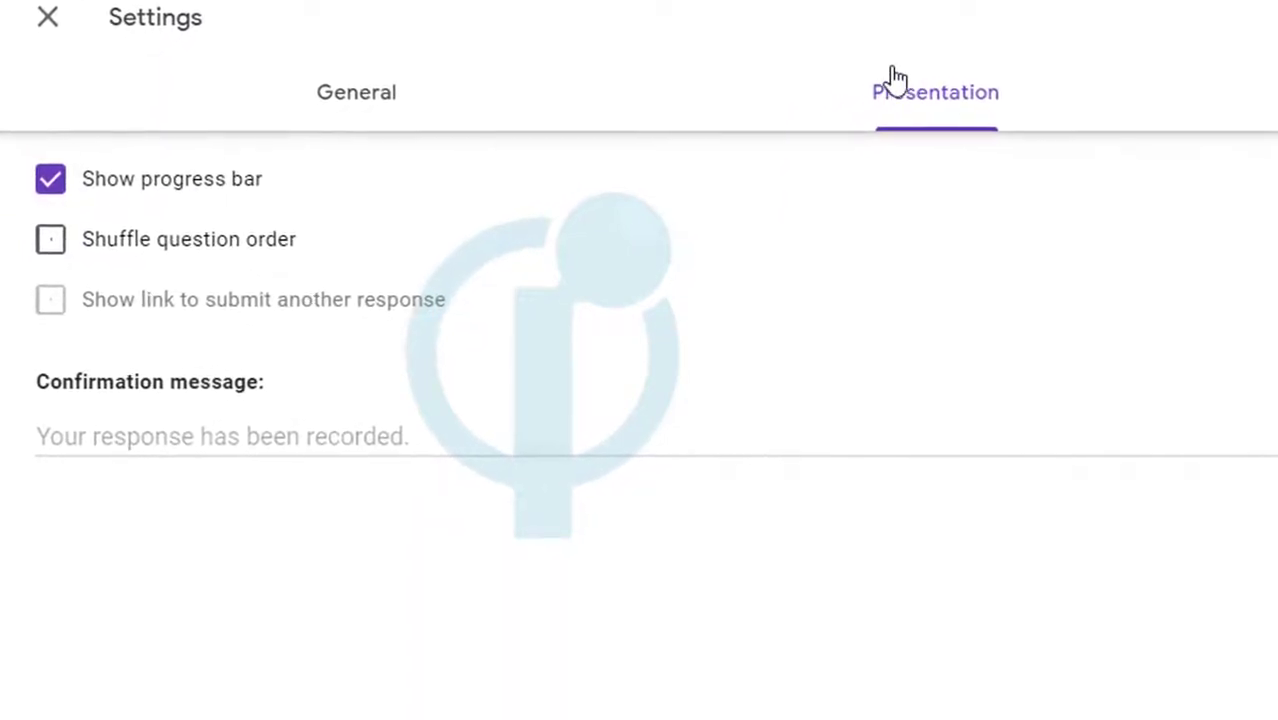
left_click(52, 181)
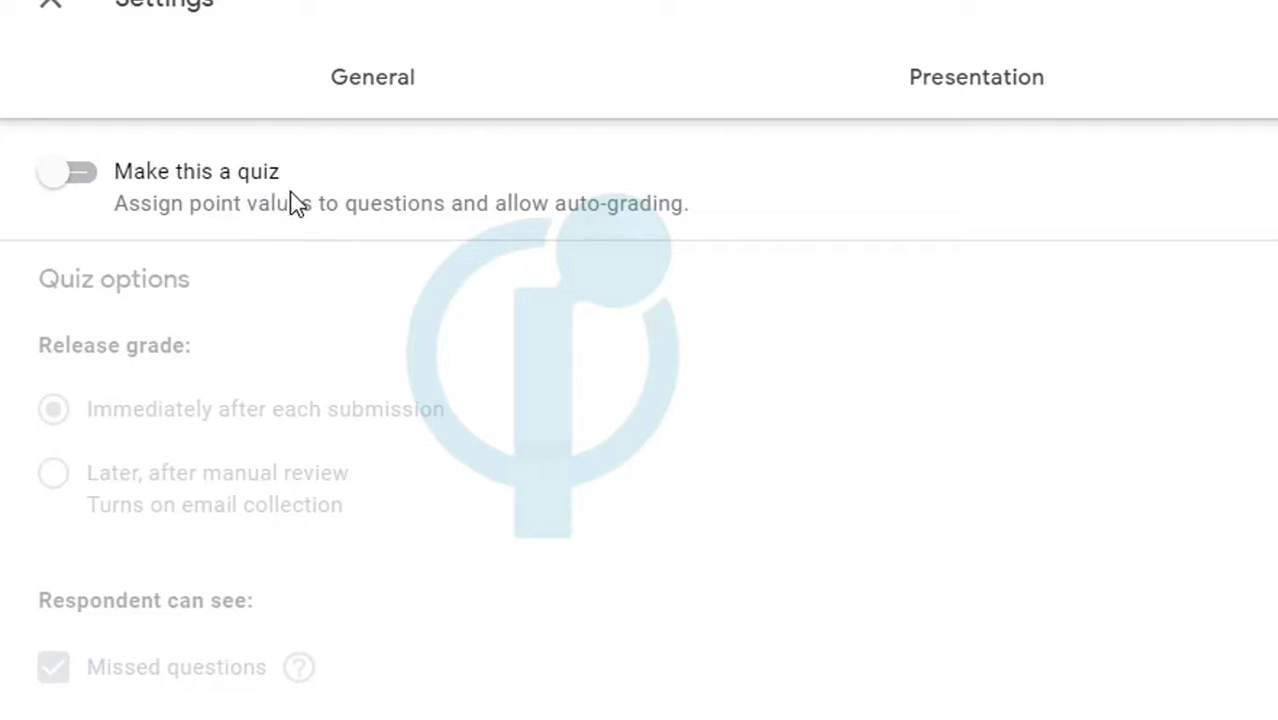
Switch on Make this a quiz with the default release and visibility options, and save
left_click(84, 188)
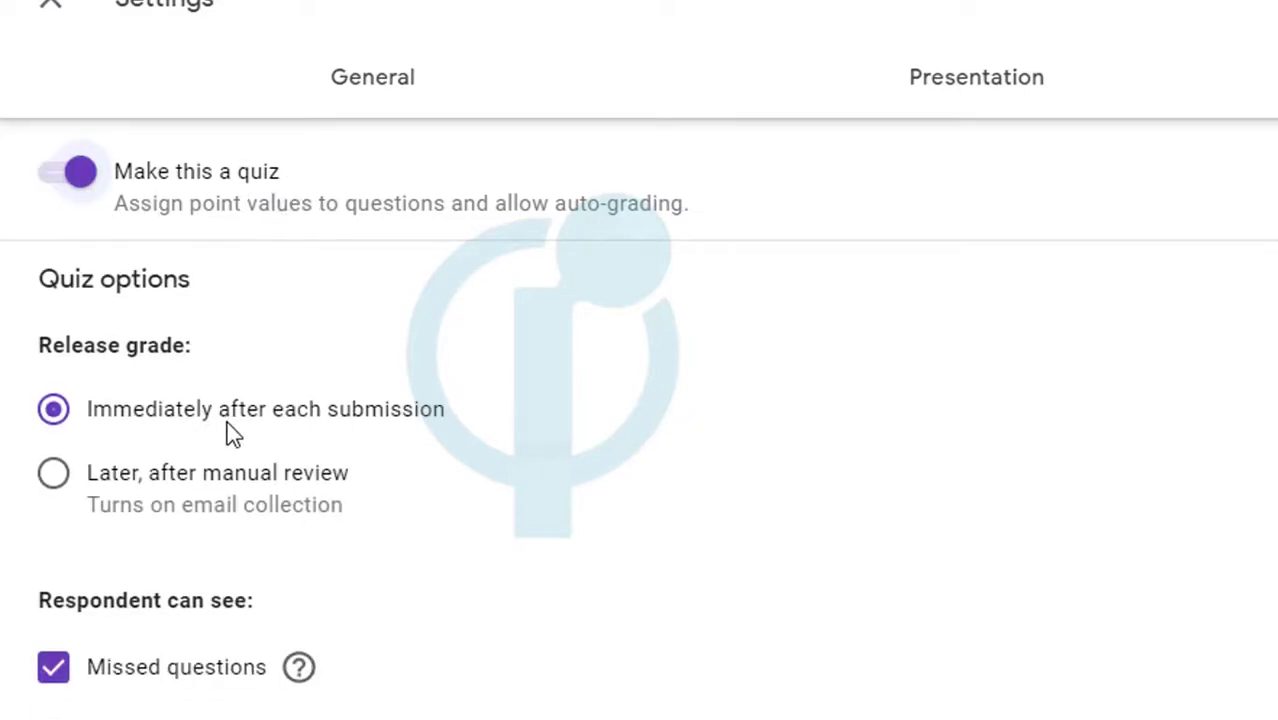
scroll(458, 440, "down", 1)
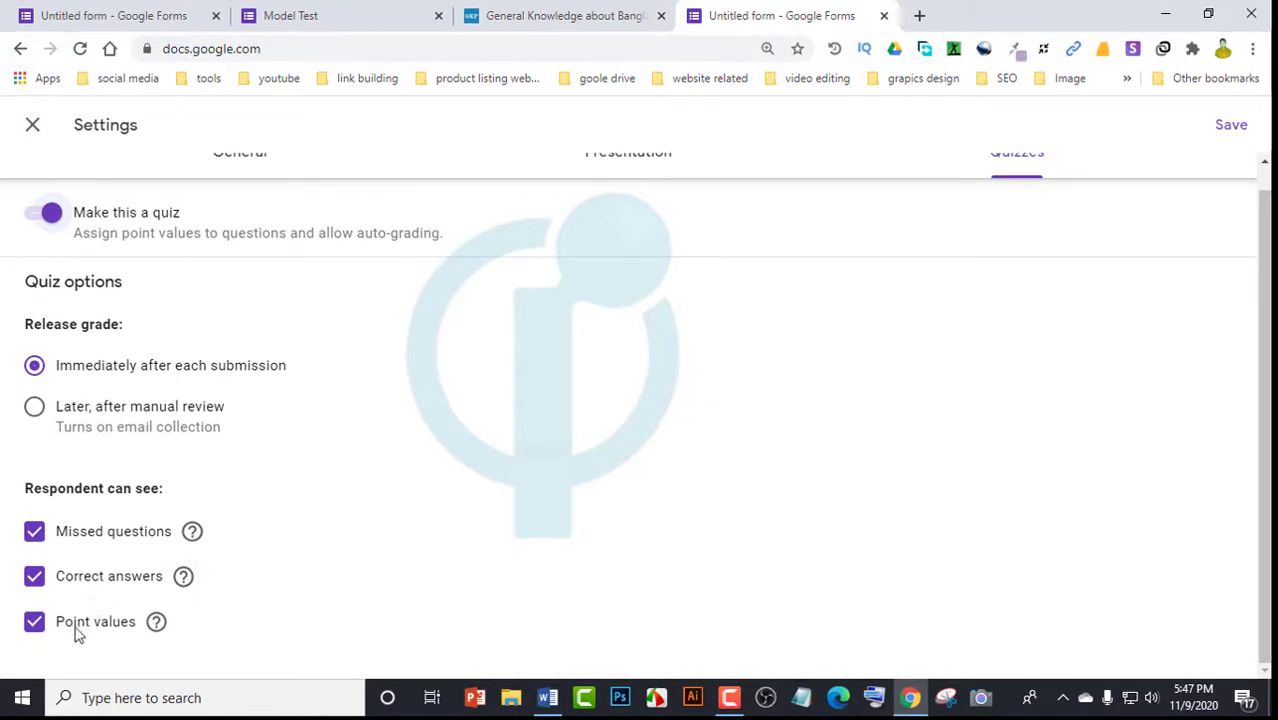
scroll(430, 540, "up", 1)
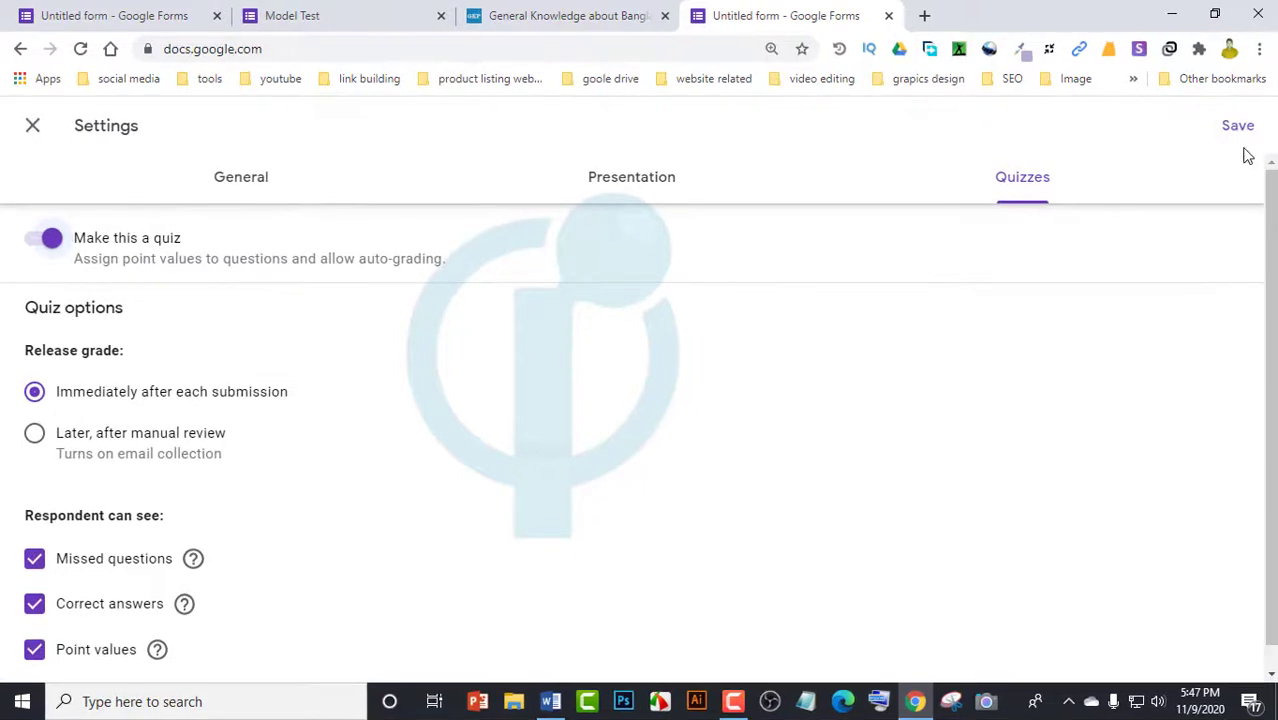
left_click(1238, 127)
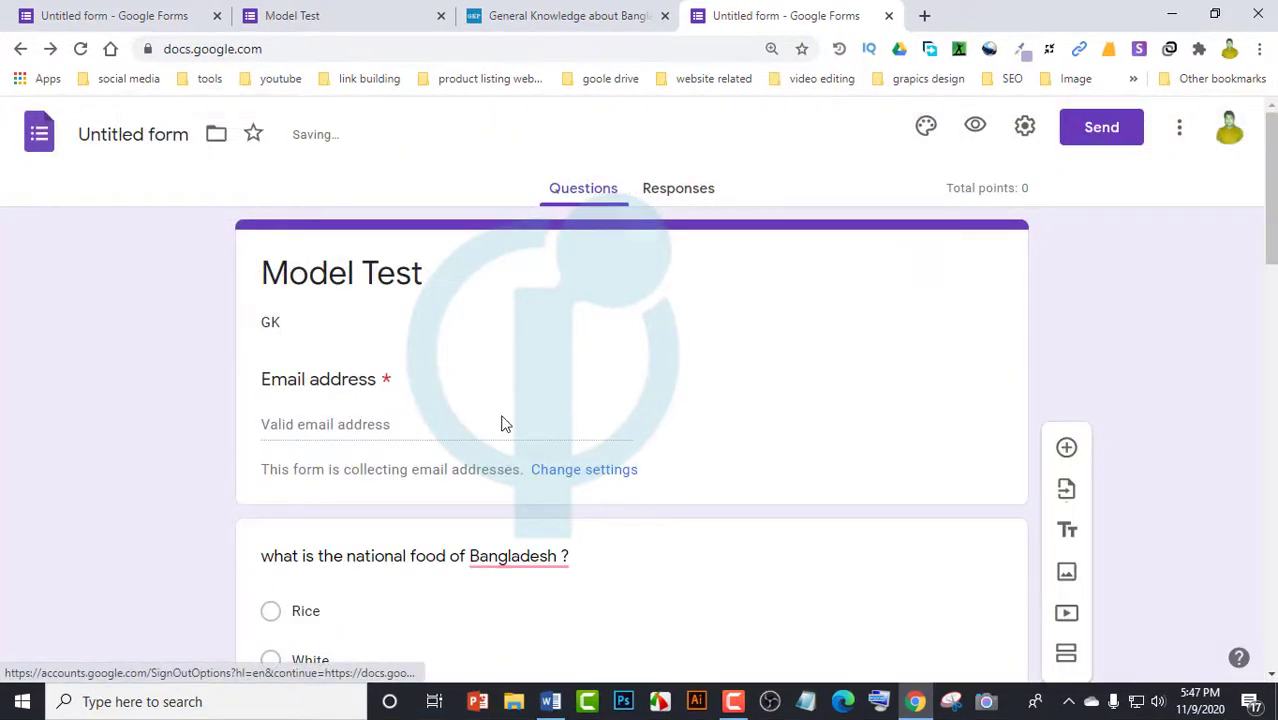
Scroll through the quiz and select the first national food question card
scroll(471, 457, "down", 5)
scroll(443, 618, "down", 1)
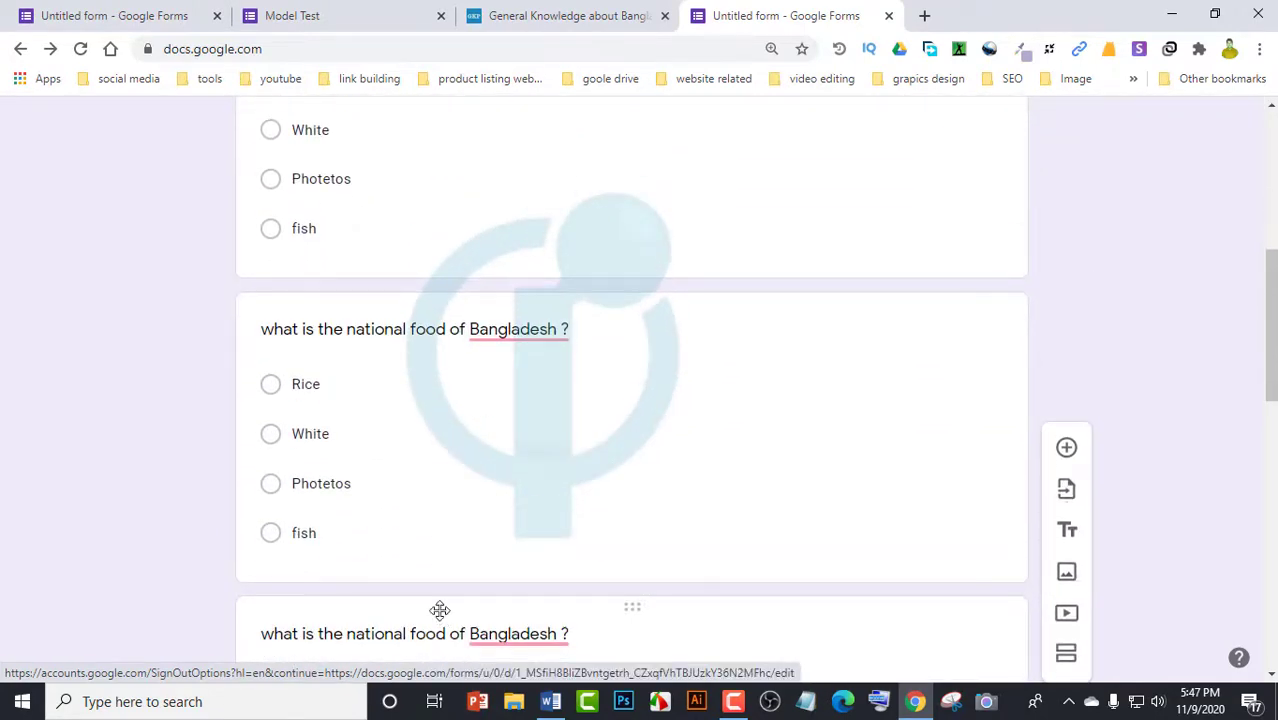
scroll(645, 596, "up", 5)
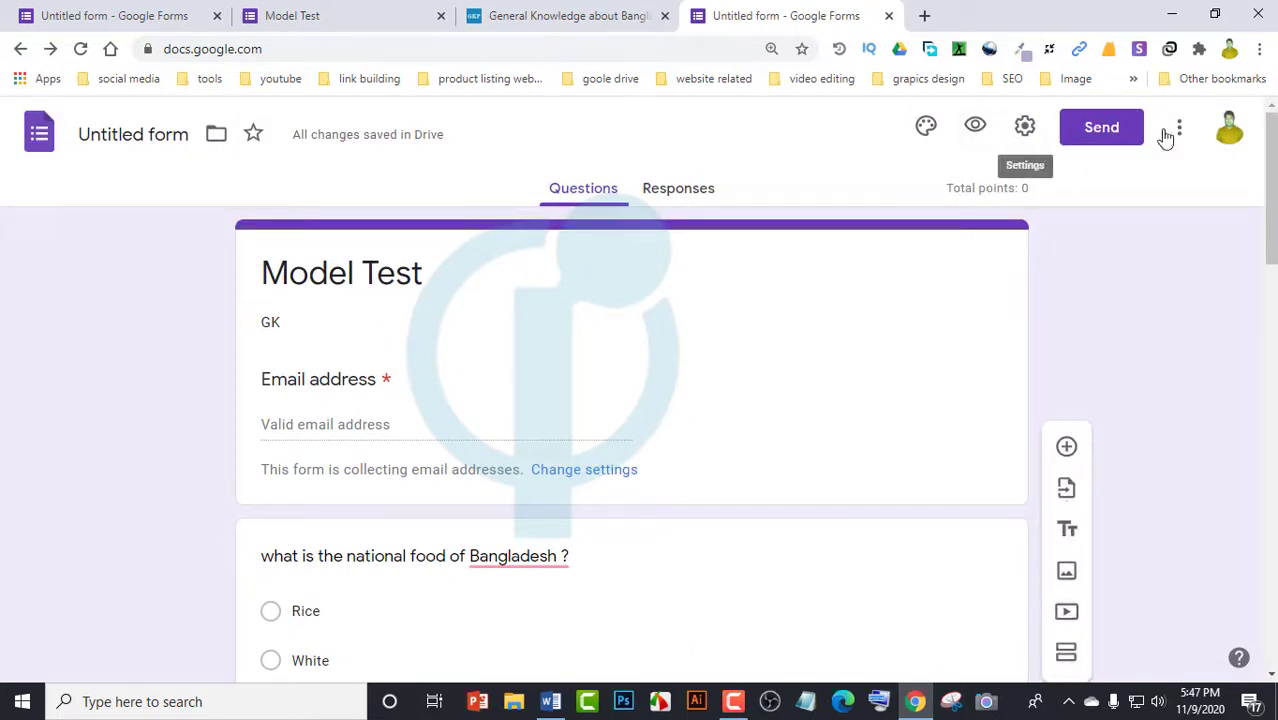
scroll(470, 370, "down", 3)
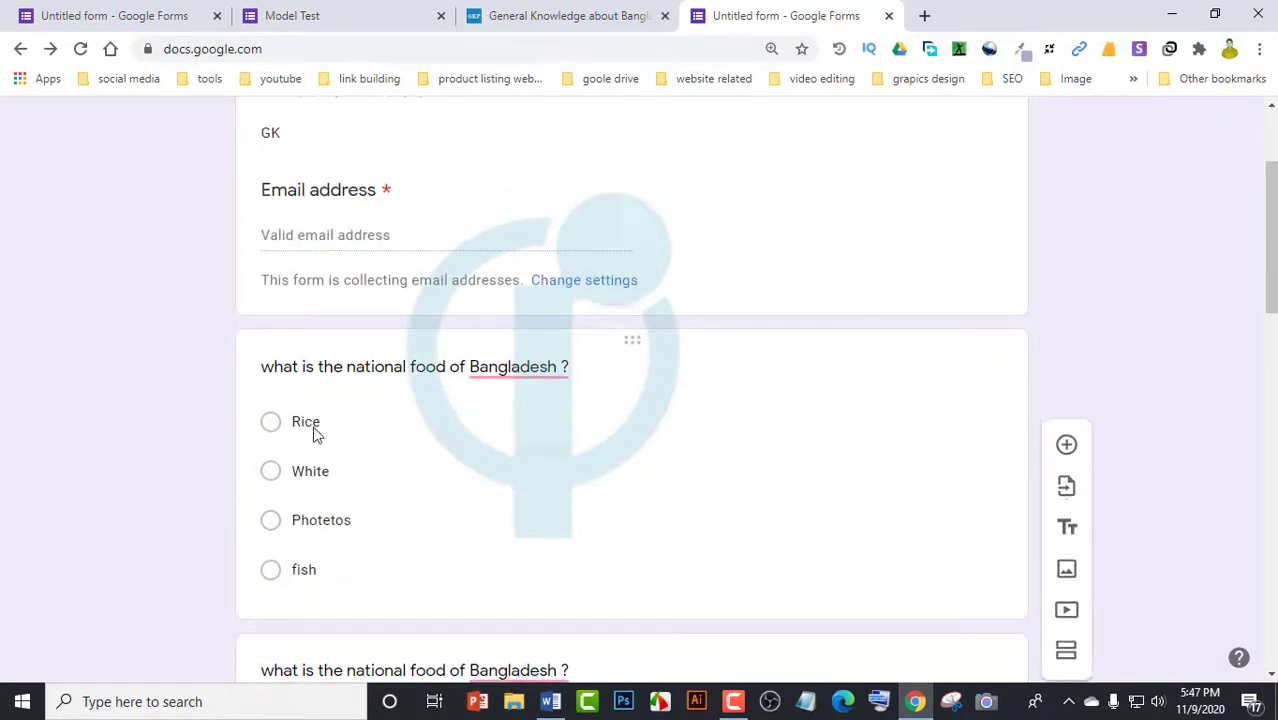
scroll(330, 400, "down", 3)
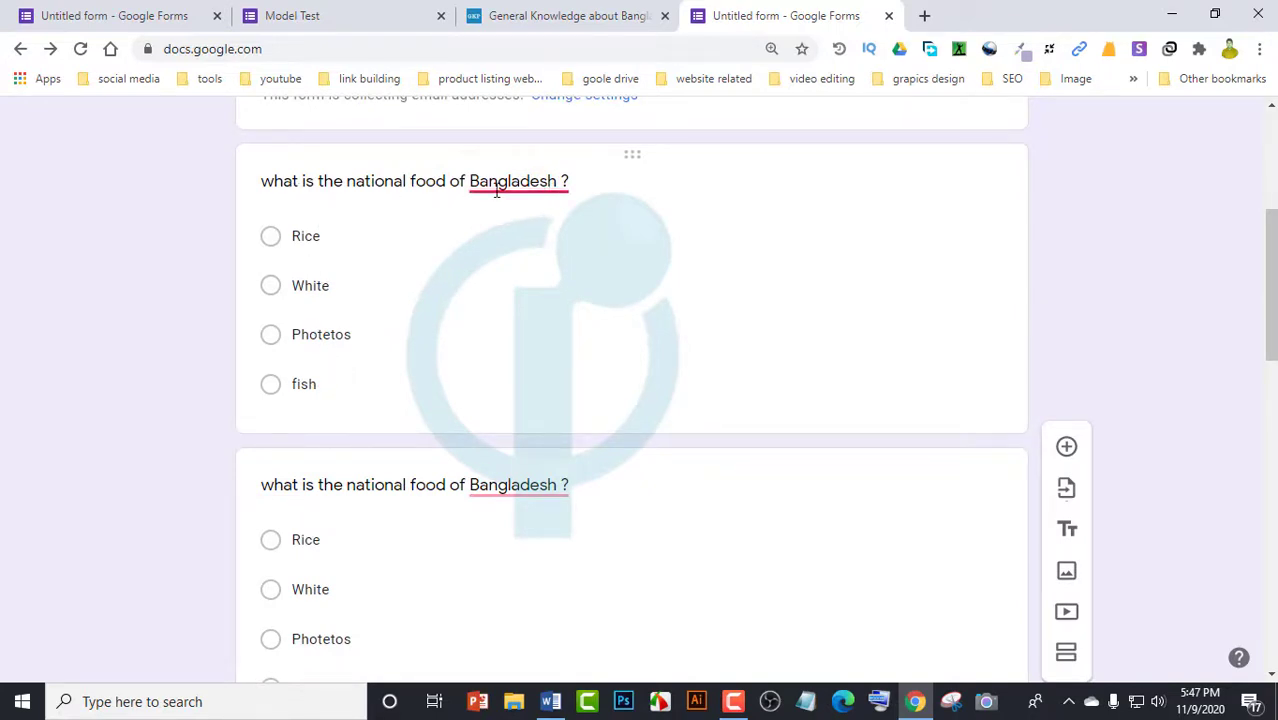
left_click(270, 240)
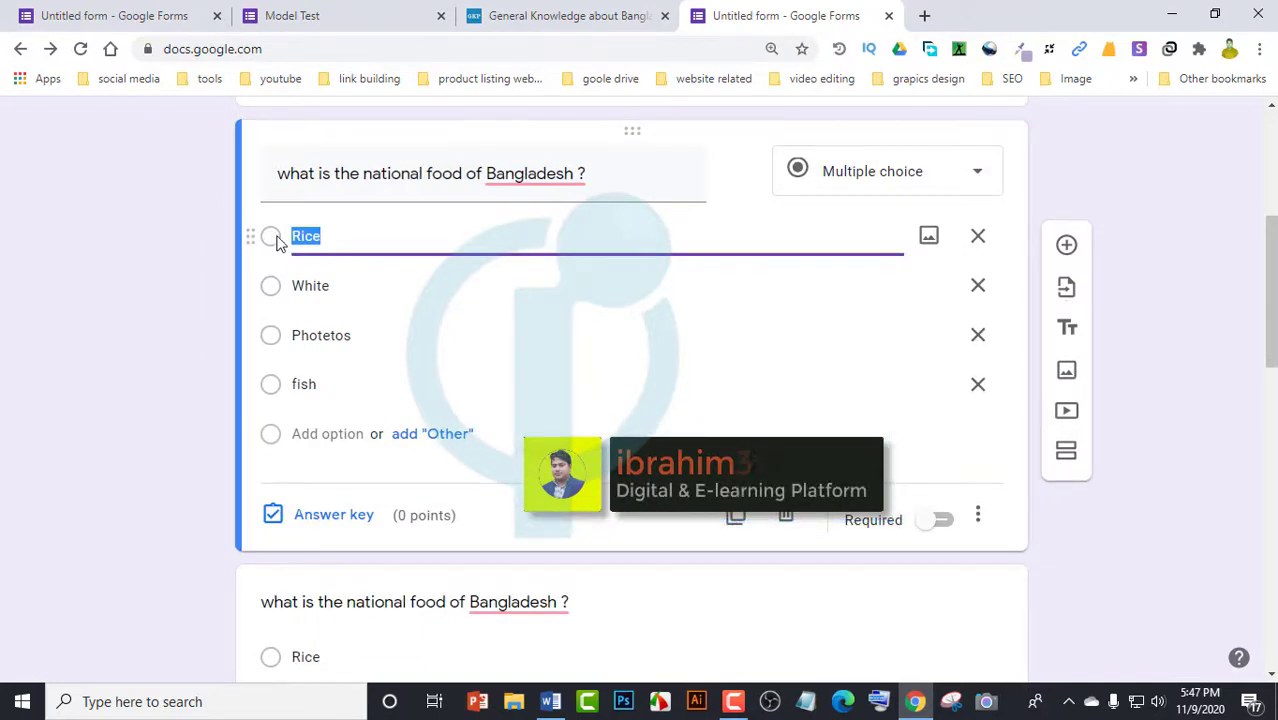
Make the first question required and mark Rice as its correct answer
left_click(942, 519)
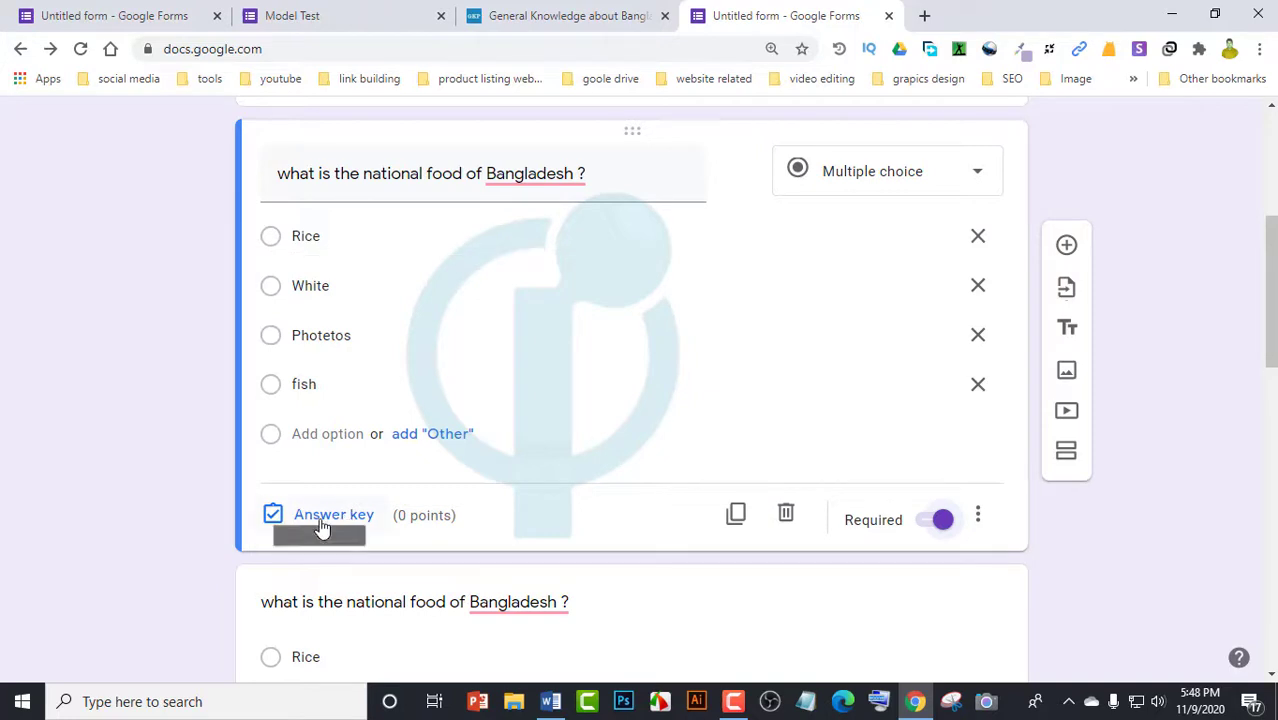
left_click(278, 245)
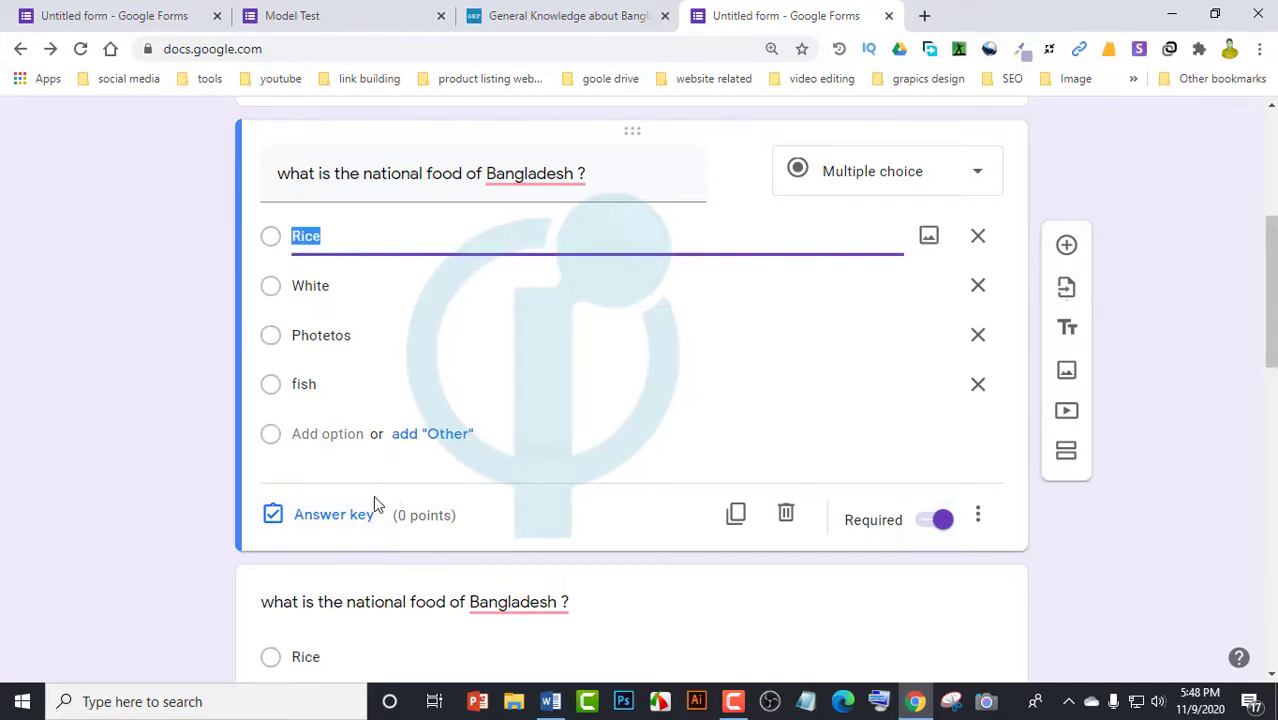
left_click(325, 520)
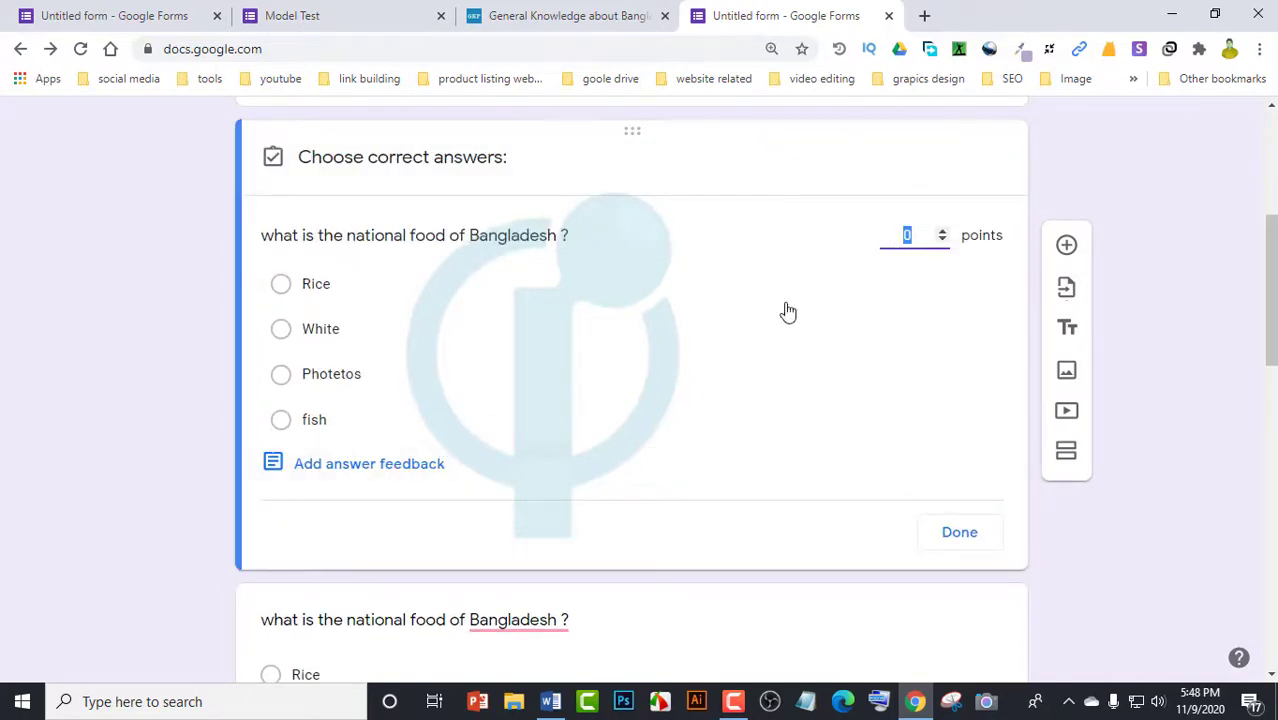
left_click(281, 285)
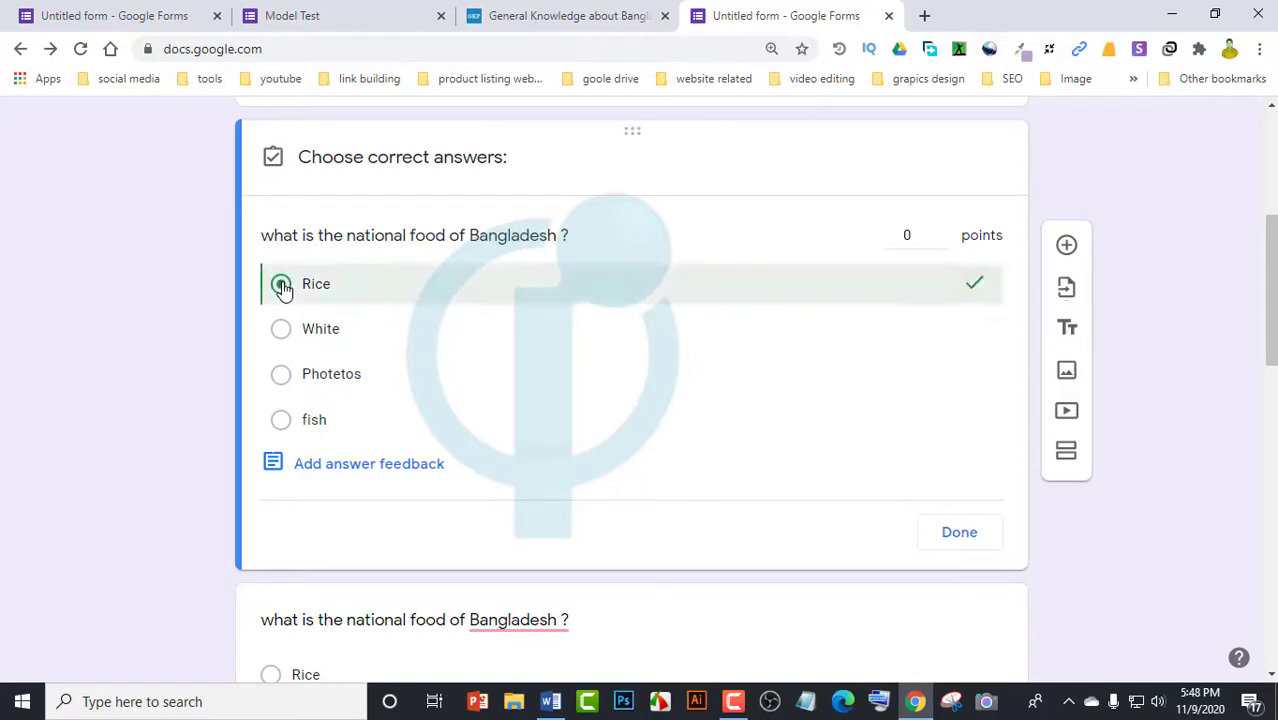
Set the question's point value and add correct-answer feedback, completing the answer key
left_click(922, 233)
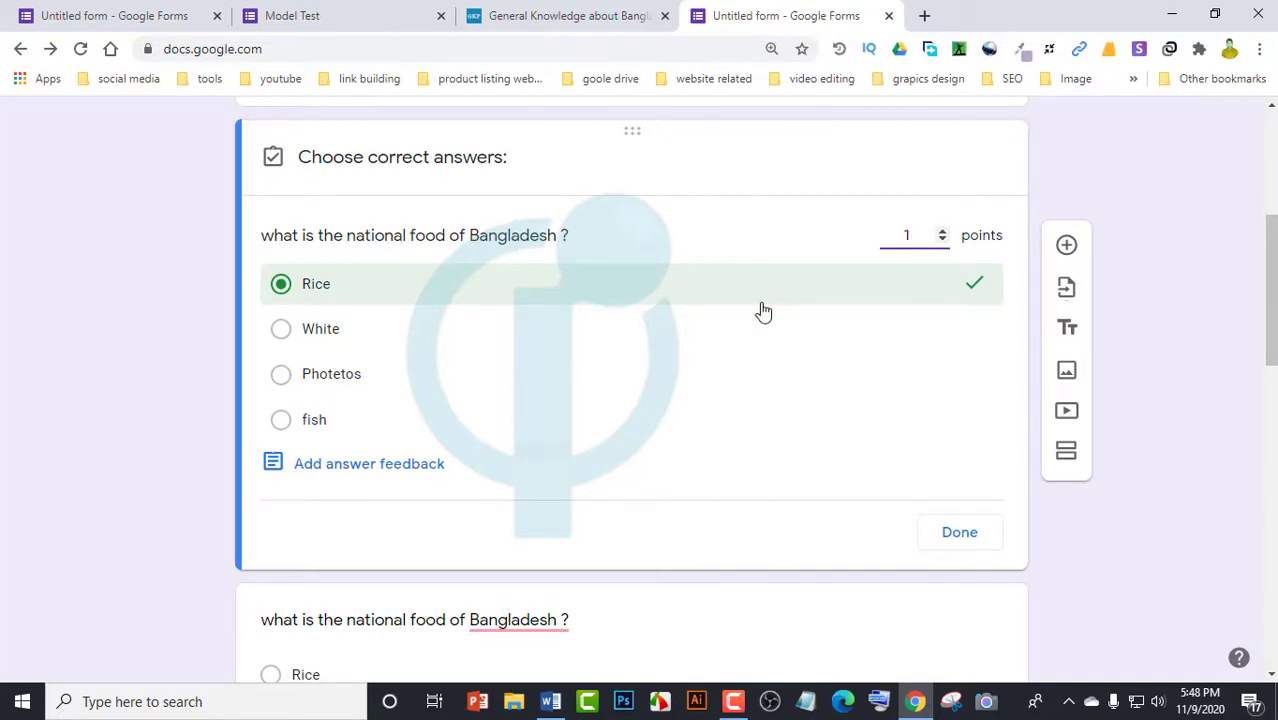
left_click(334, 470)
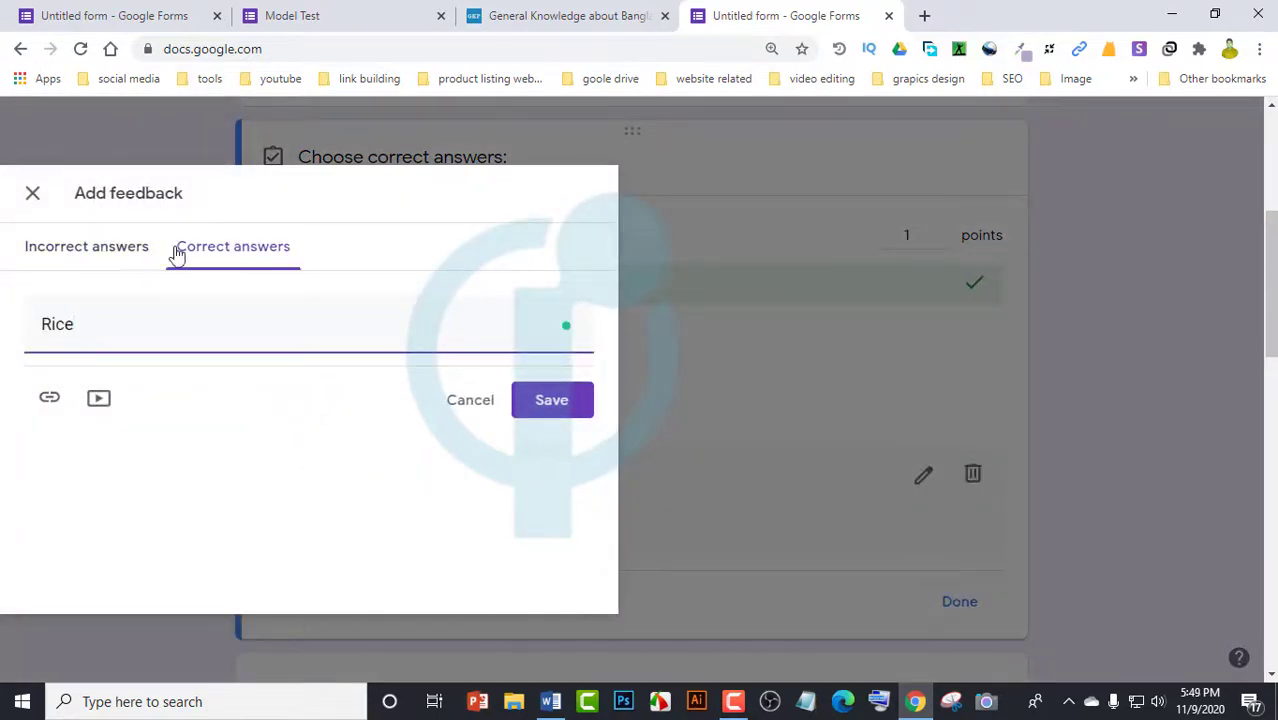
left_click(99, 327)
left_click(551, 408)
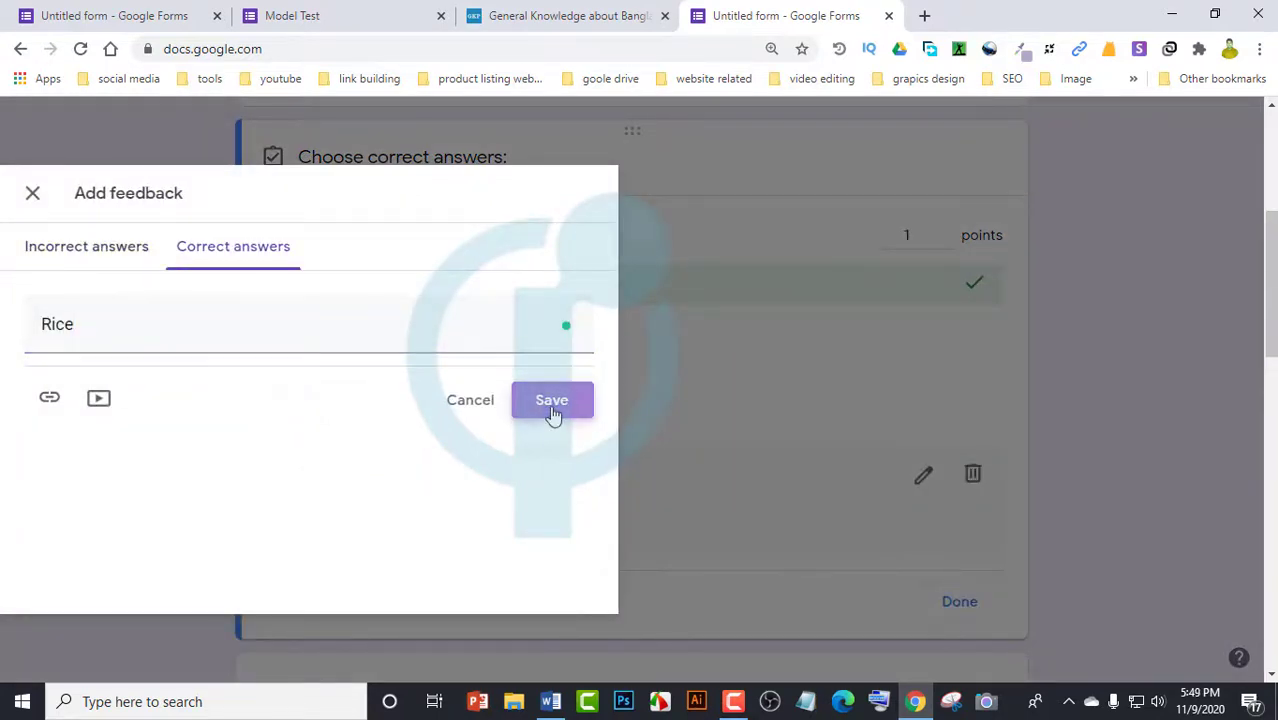
left_click(960, 603)
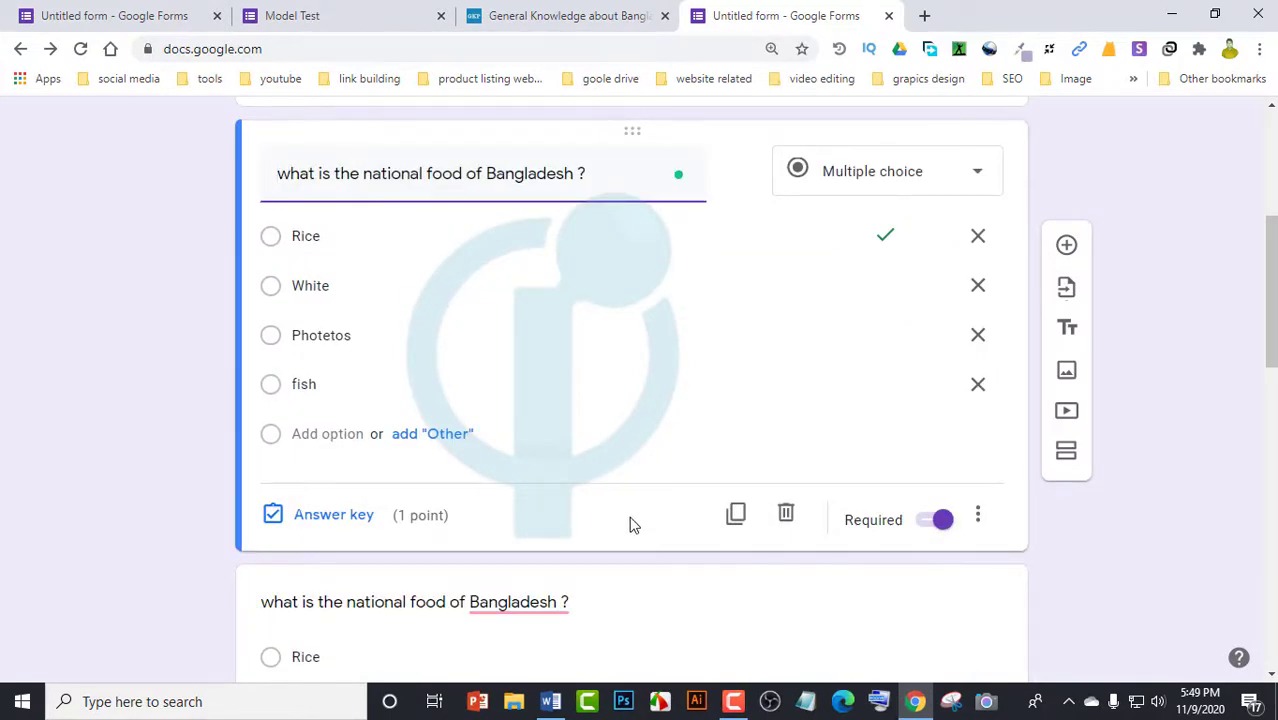
Make the second national food question required
scroll(615, 505, "down", 3)
left_click(487, 480)
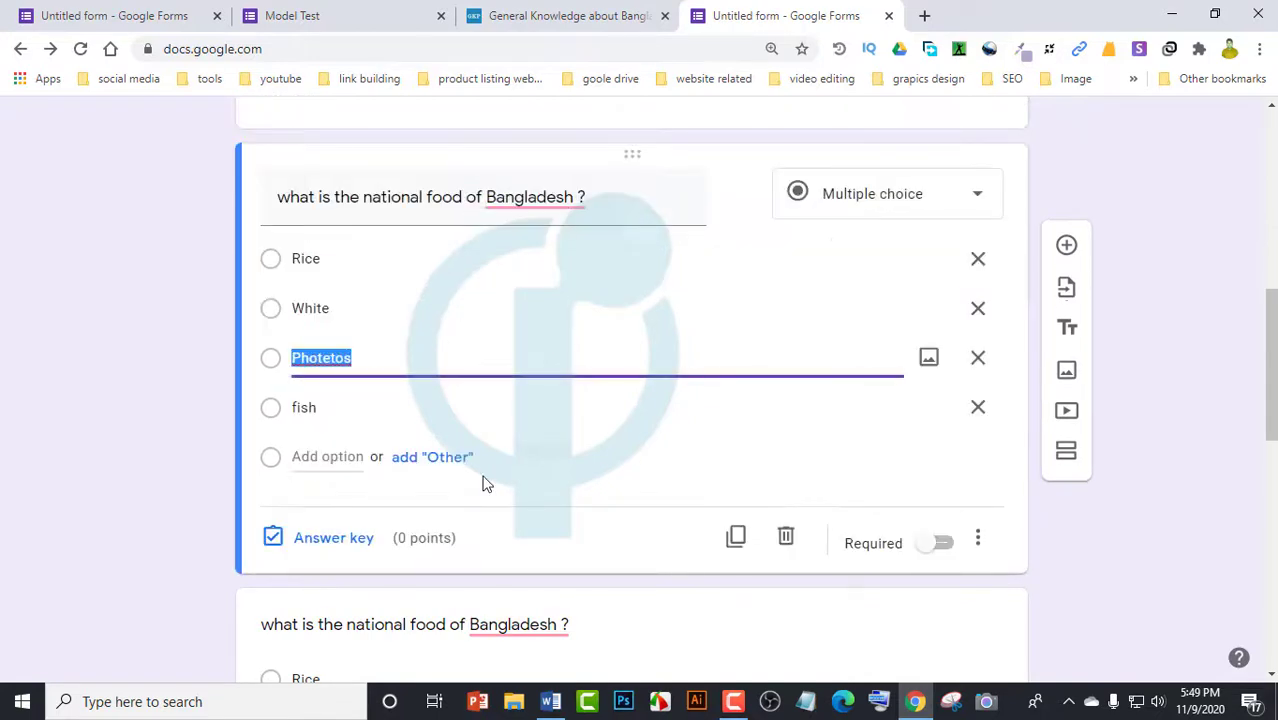
left_click(942, 545)
scroll(821, 543, "down", 4)
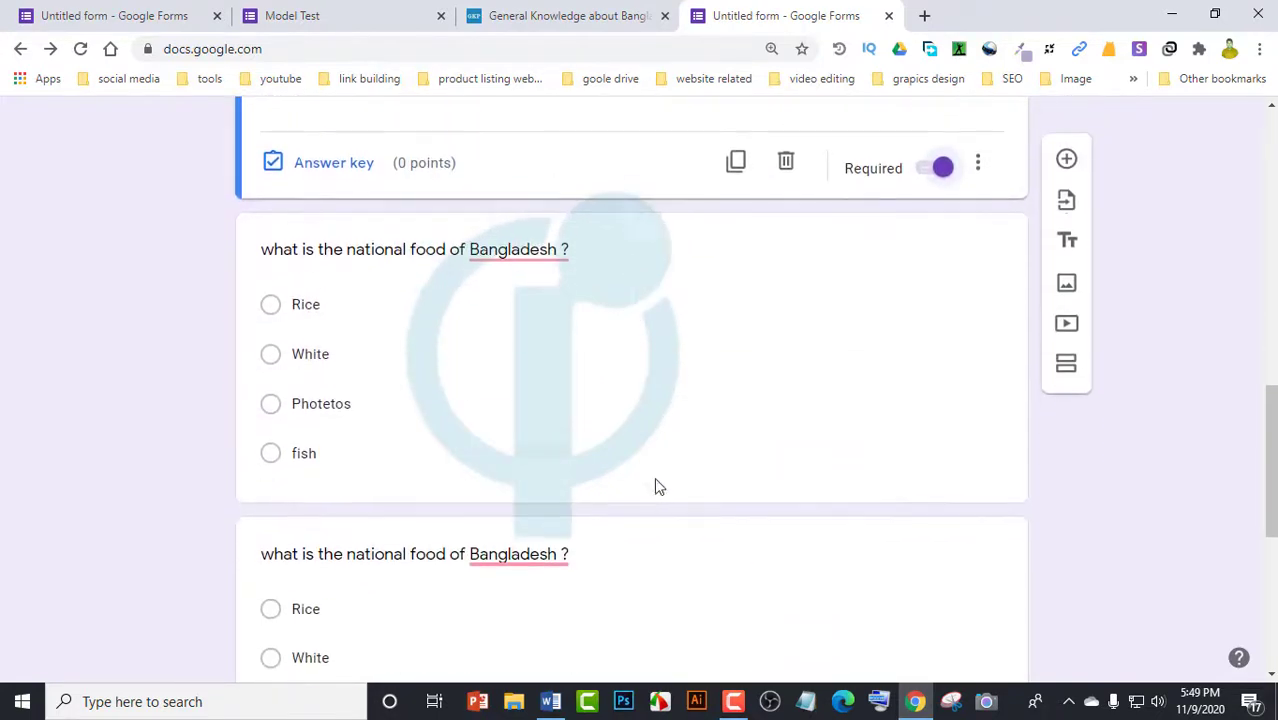
left_click(659, 395)
Switch on Required for each remaining national-food question card down the form
scroll(990, 535, "down", 1)
left_click(941, 500)
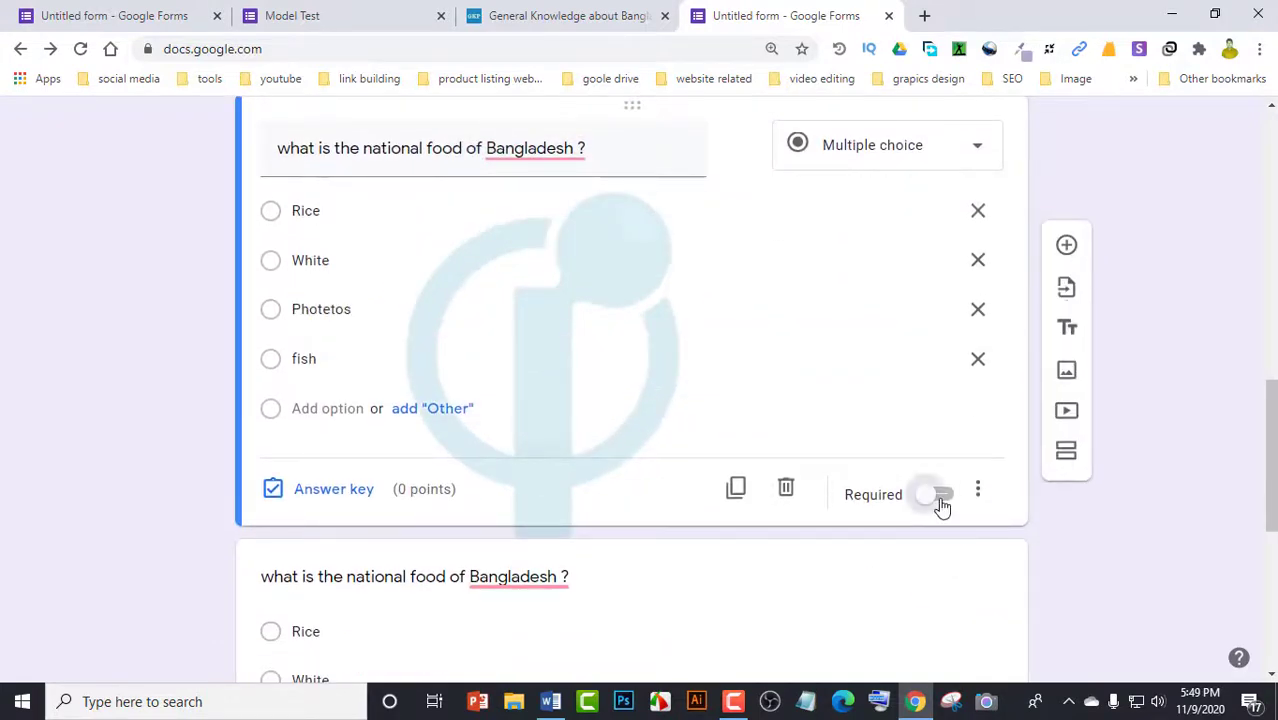
scroll(800, 490, "down", 3)
left_click(830, 496)
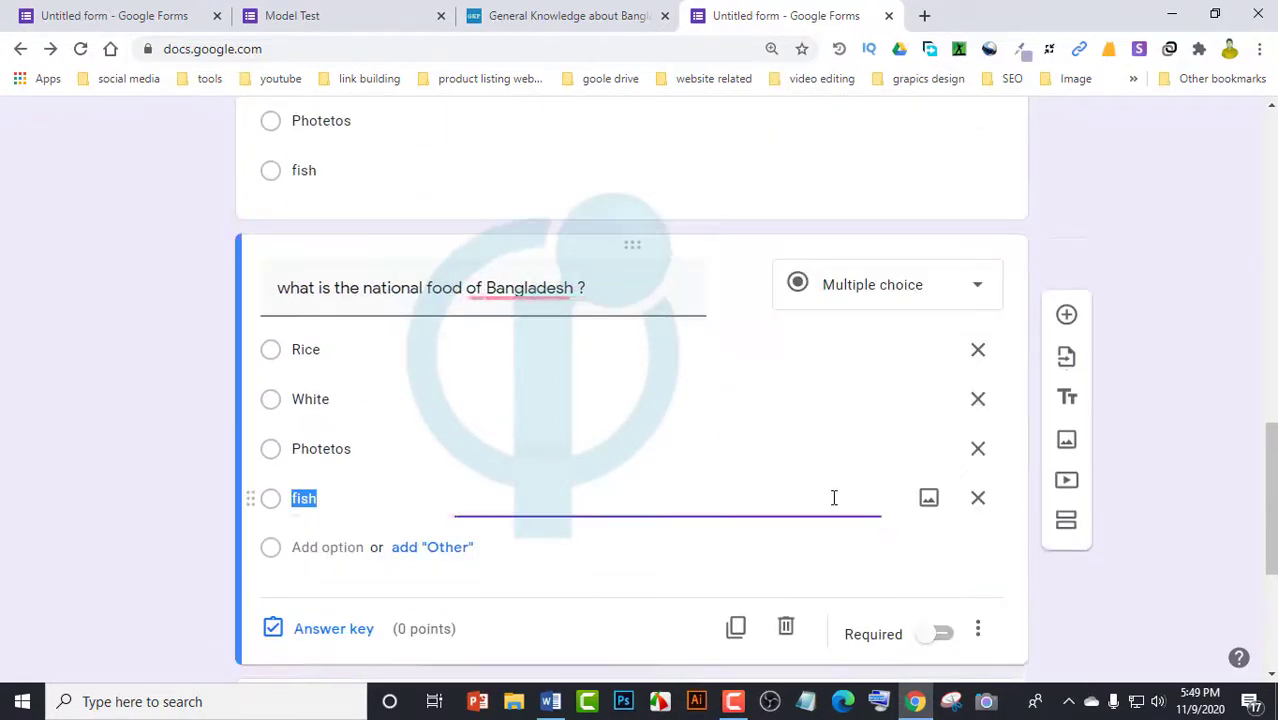
left_click(942, 636)
scroll(633, 470, "down", 3)
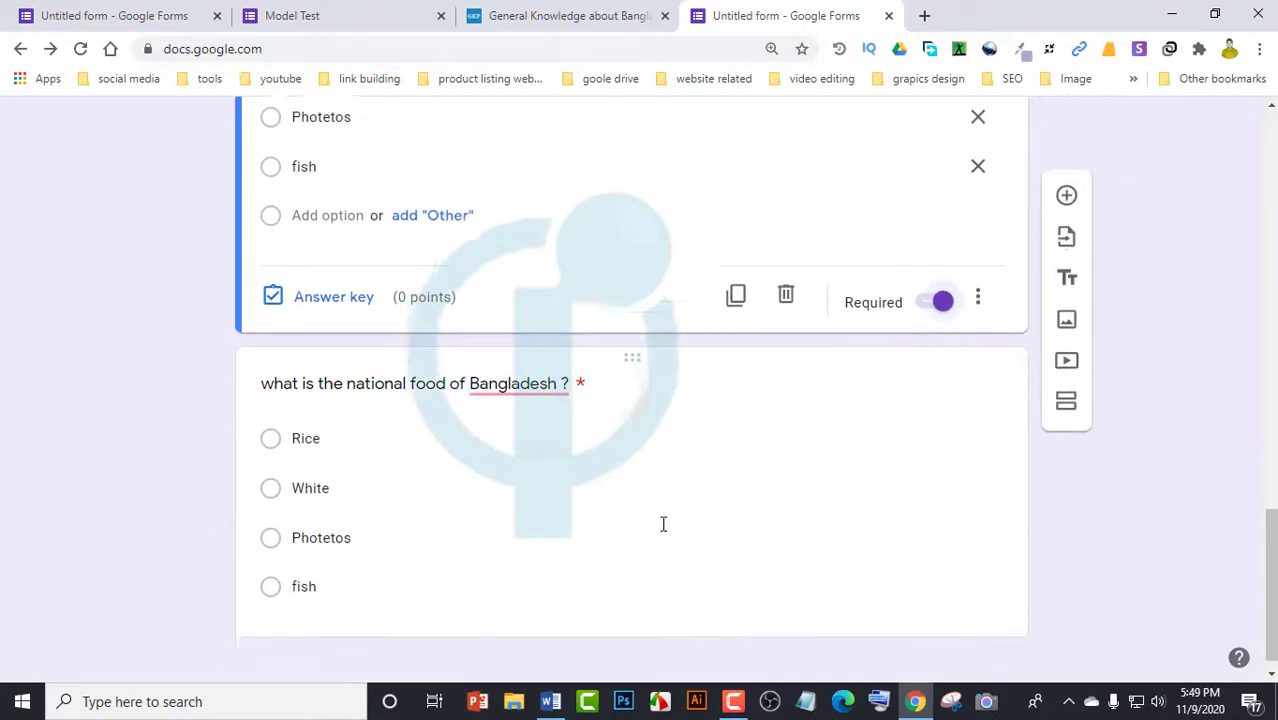
left_click(775, 466)
Review the questions, open the second question's title, and return to the top of the form
scroll(886, 607, "down", 1)
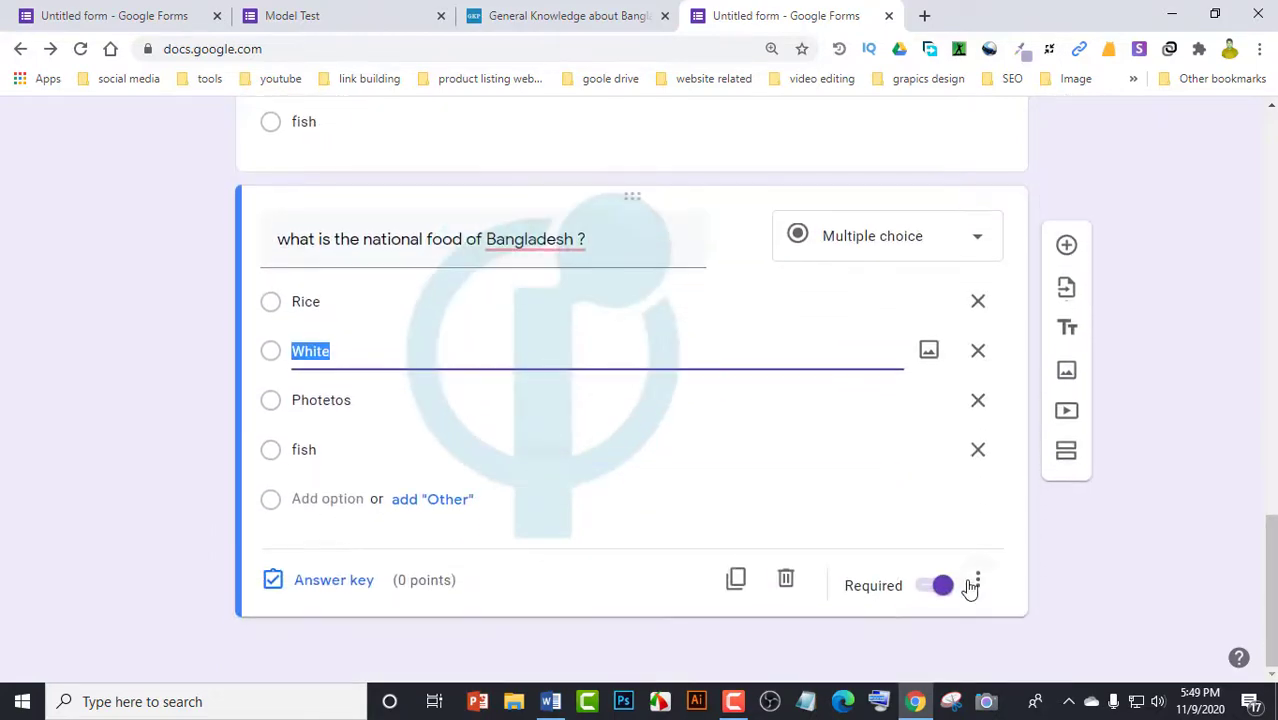
scroll(600, 420, "up", 6)
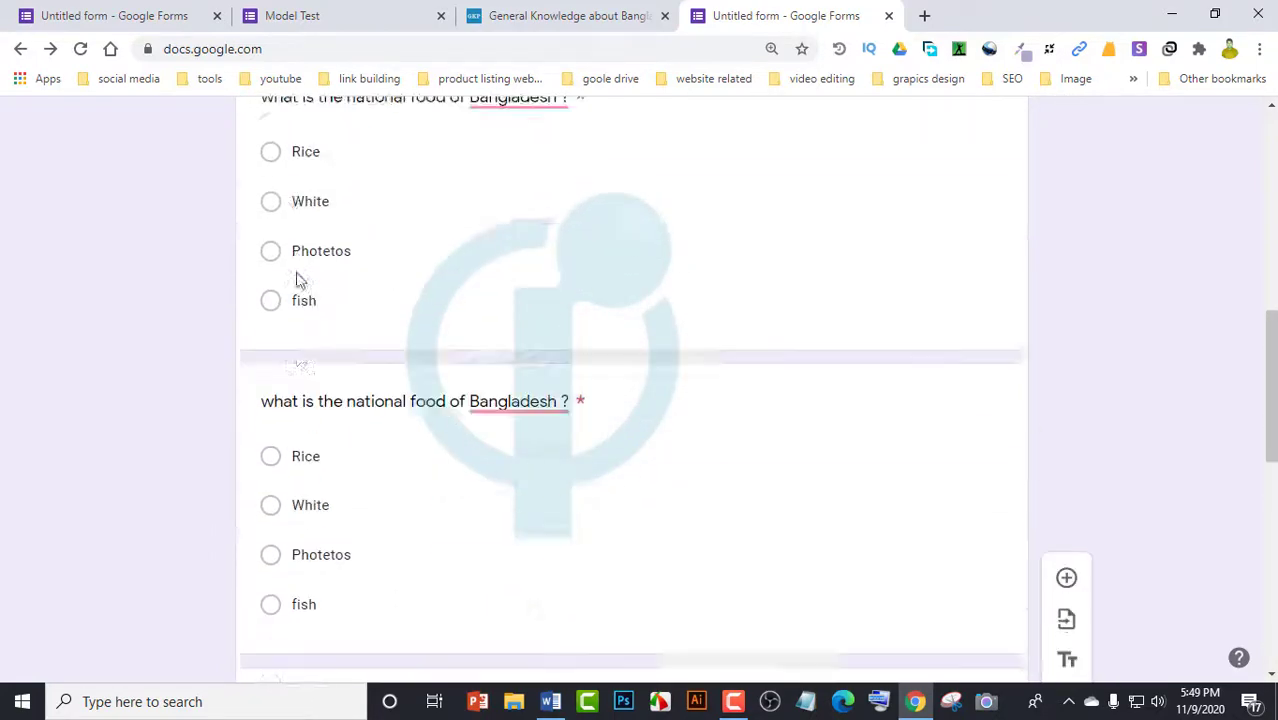
scroll(388, 288, "up", 5)
scroll(416, 408, "down", 4)
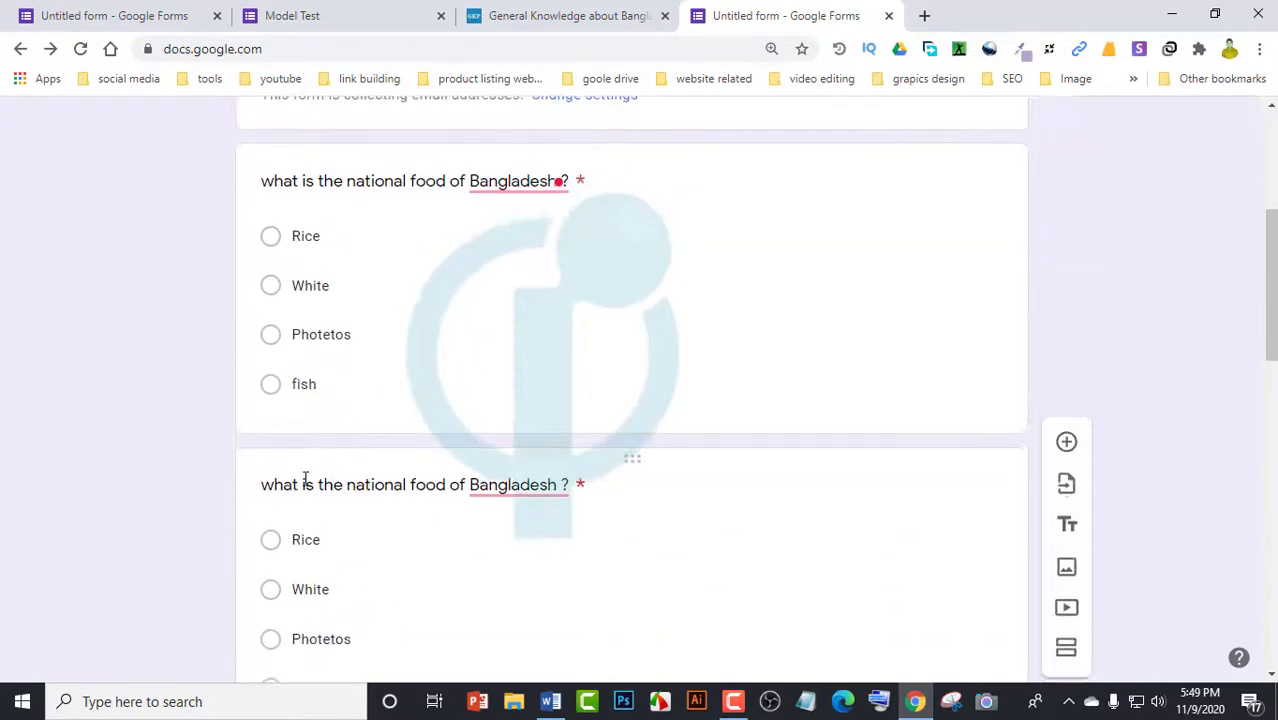
scroll(320, 481, "down", 1)
left_click(359, 391)
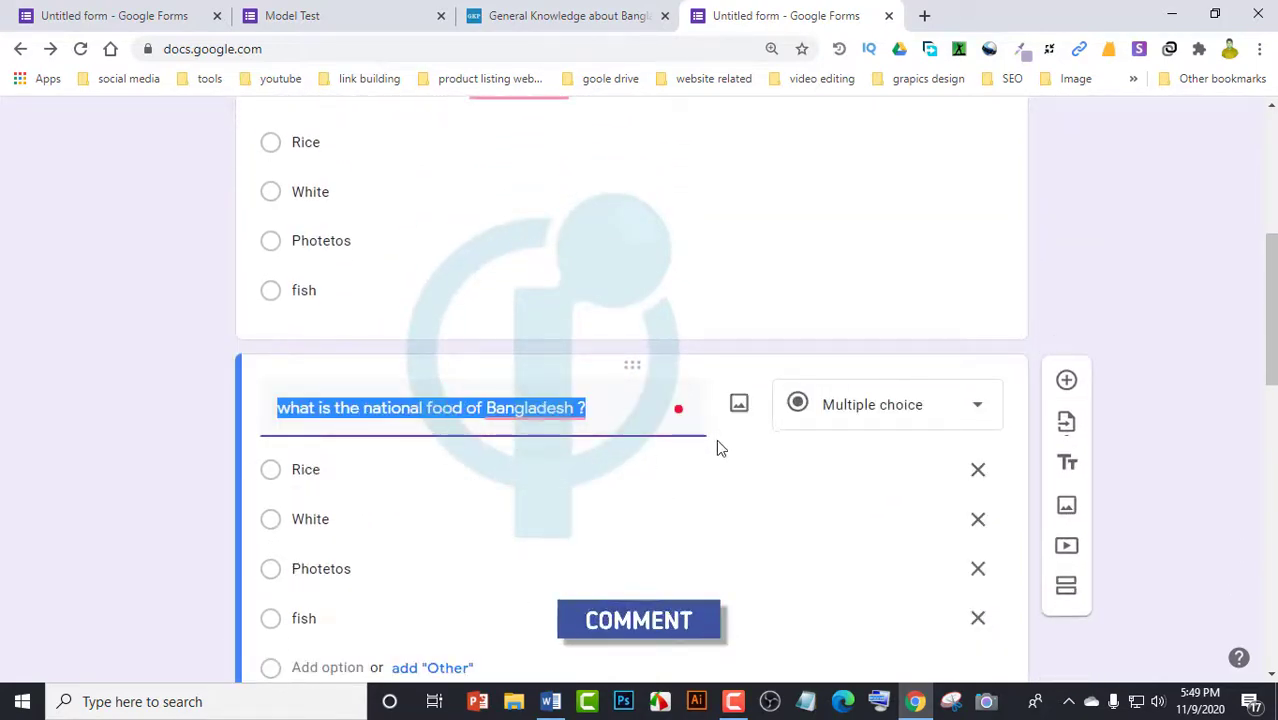
scroll(716, 448, "down", 8)
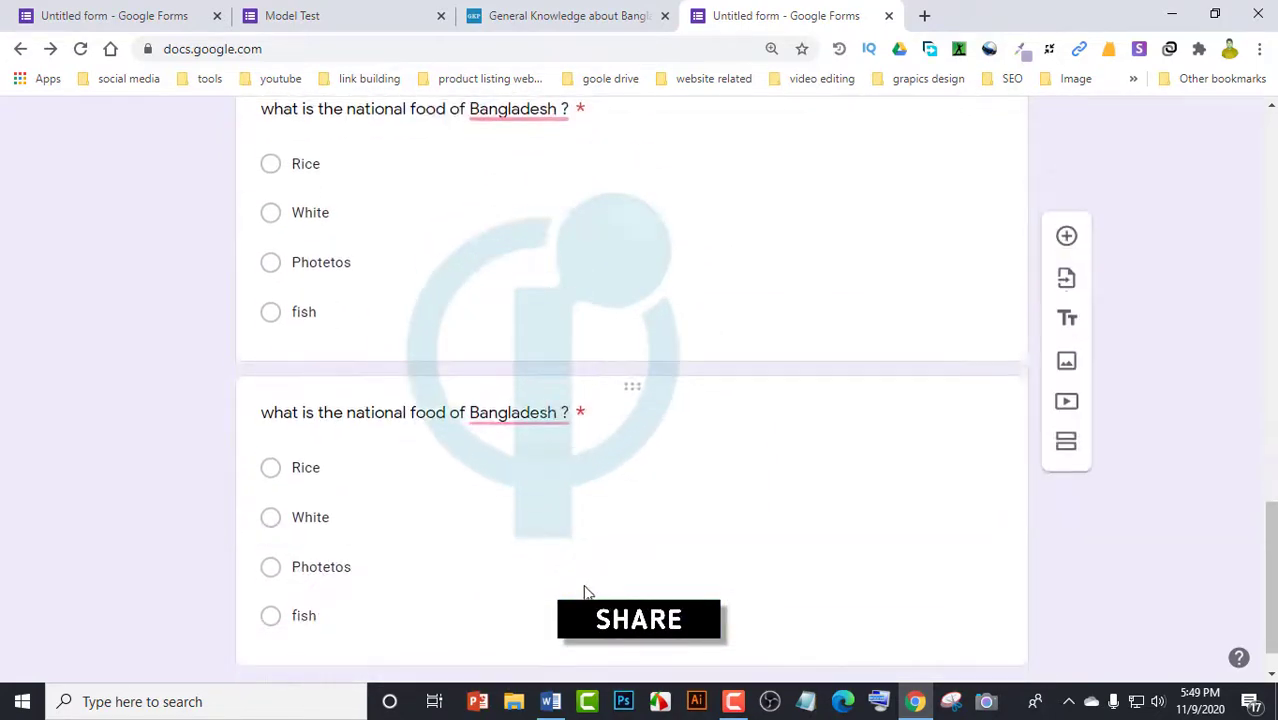
scroll(704, 590, "up", 3)
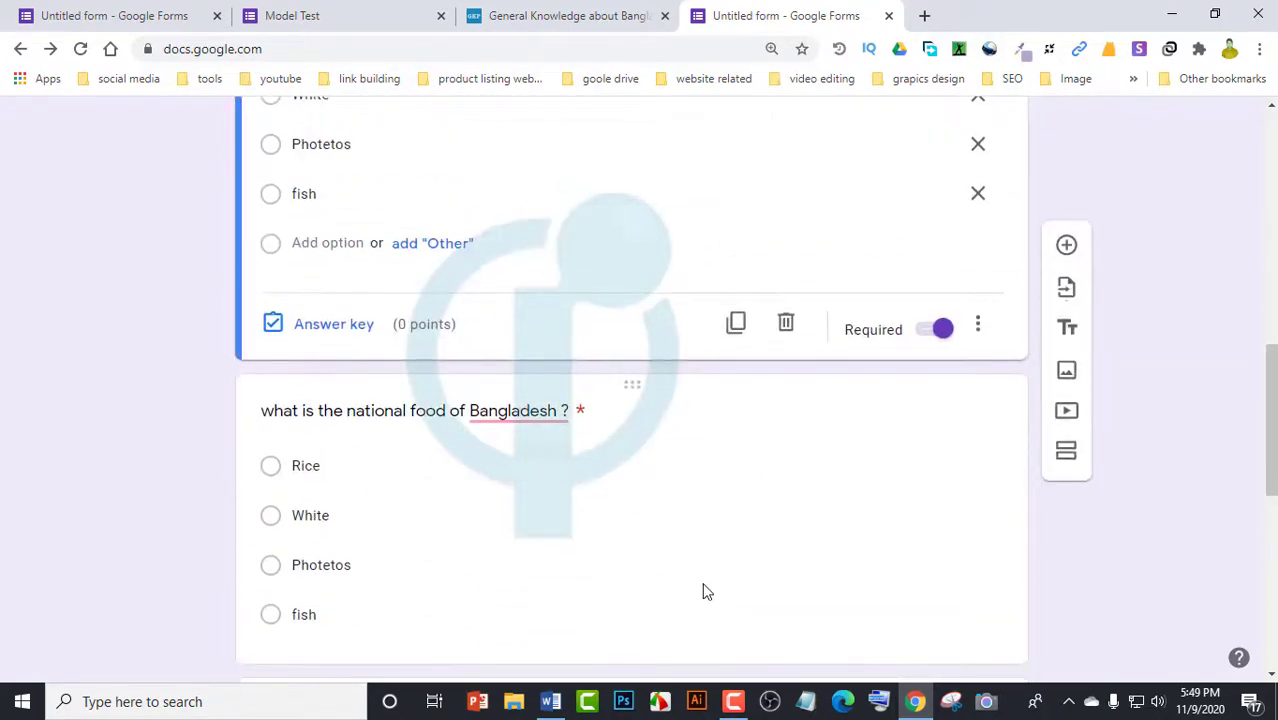
scroll(703, 592, "up", 6)
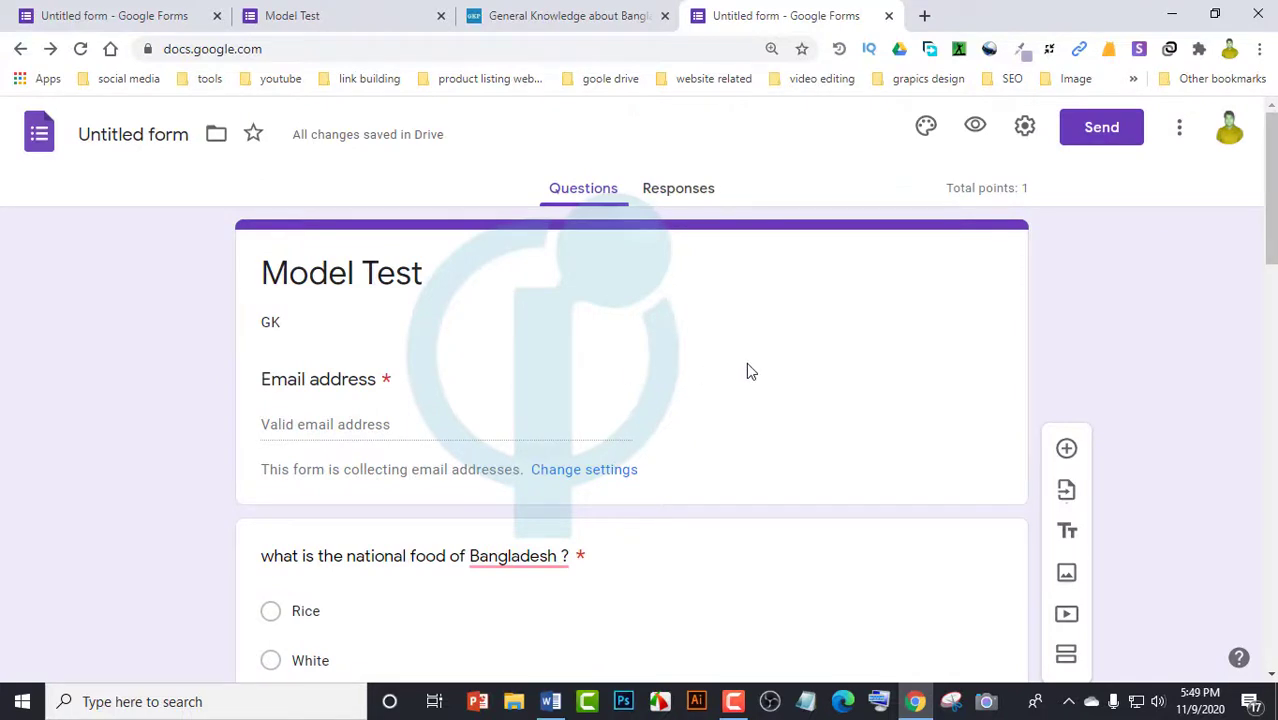
Preview the Model Test quiz and answer the national food question with Rice, then fish
left_click(973, 130)
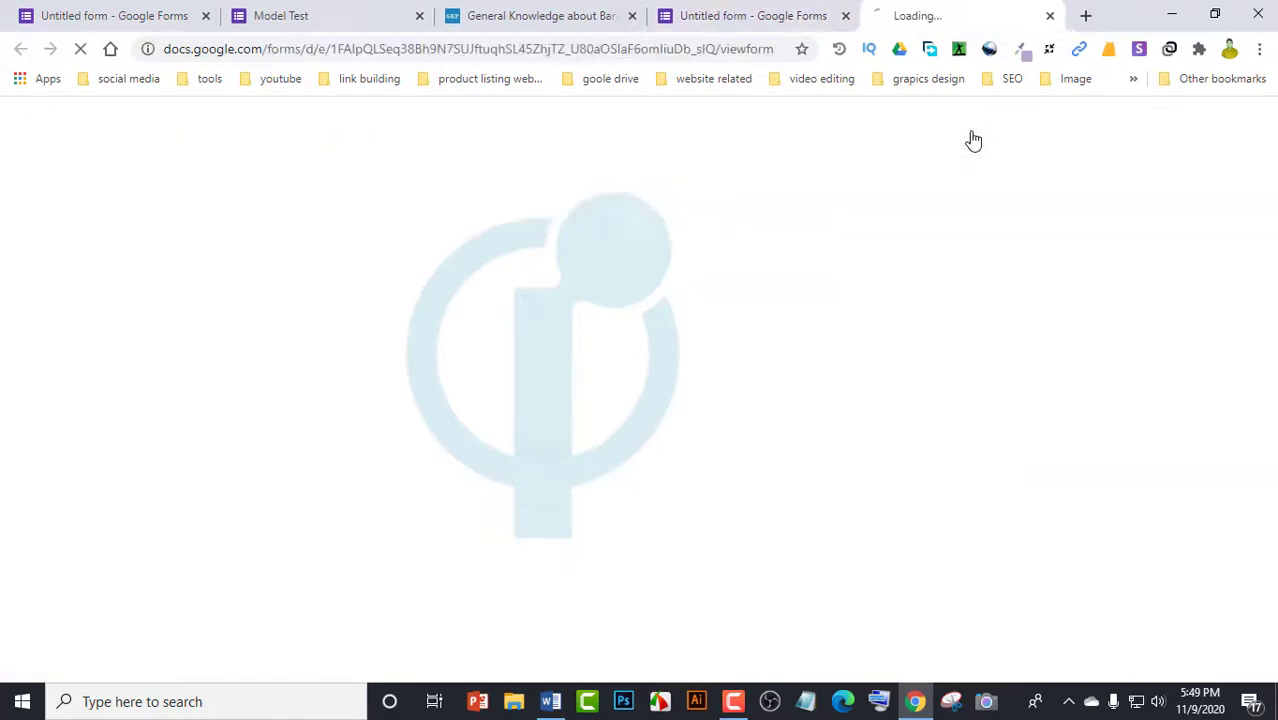
scroll(551, 371, "down", 5)
scroll(520, 387, "down", 1)
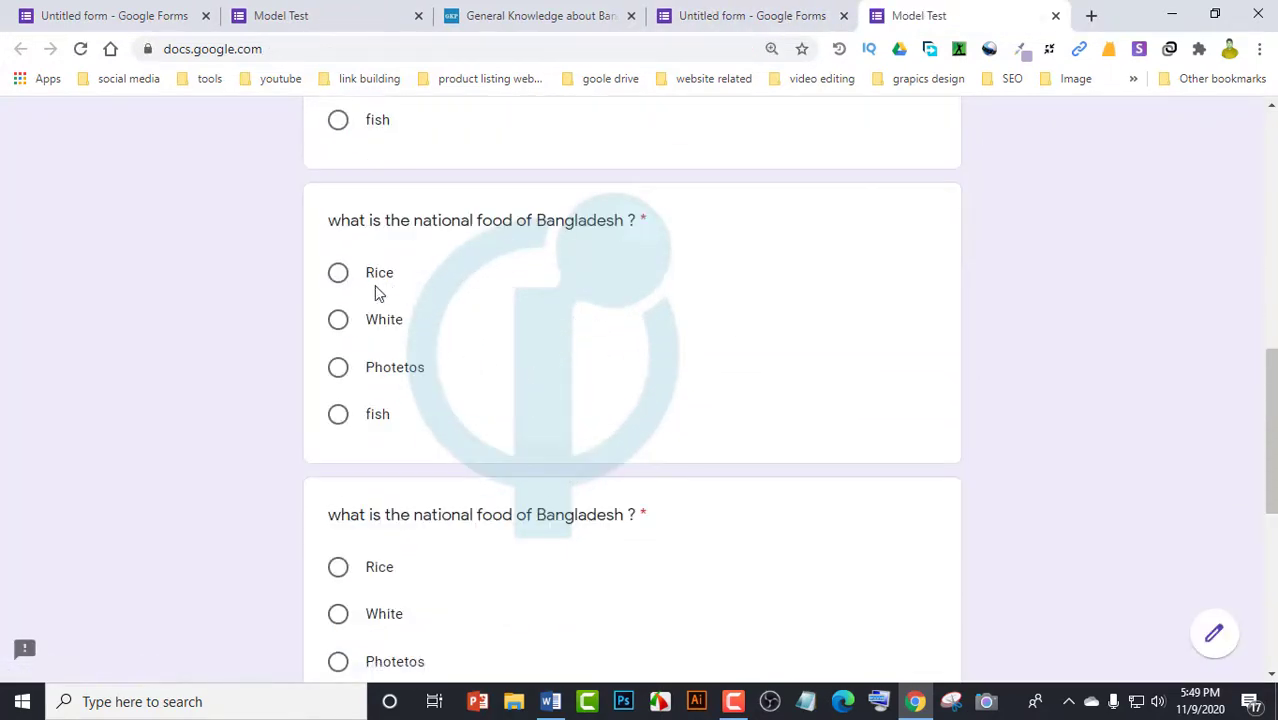
left_click(339, 276)
left_click(339, 416)
scroll(472, 410, "down", 5)
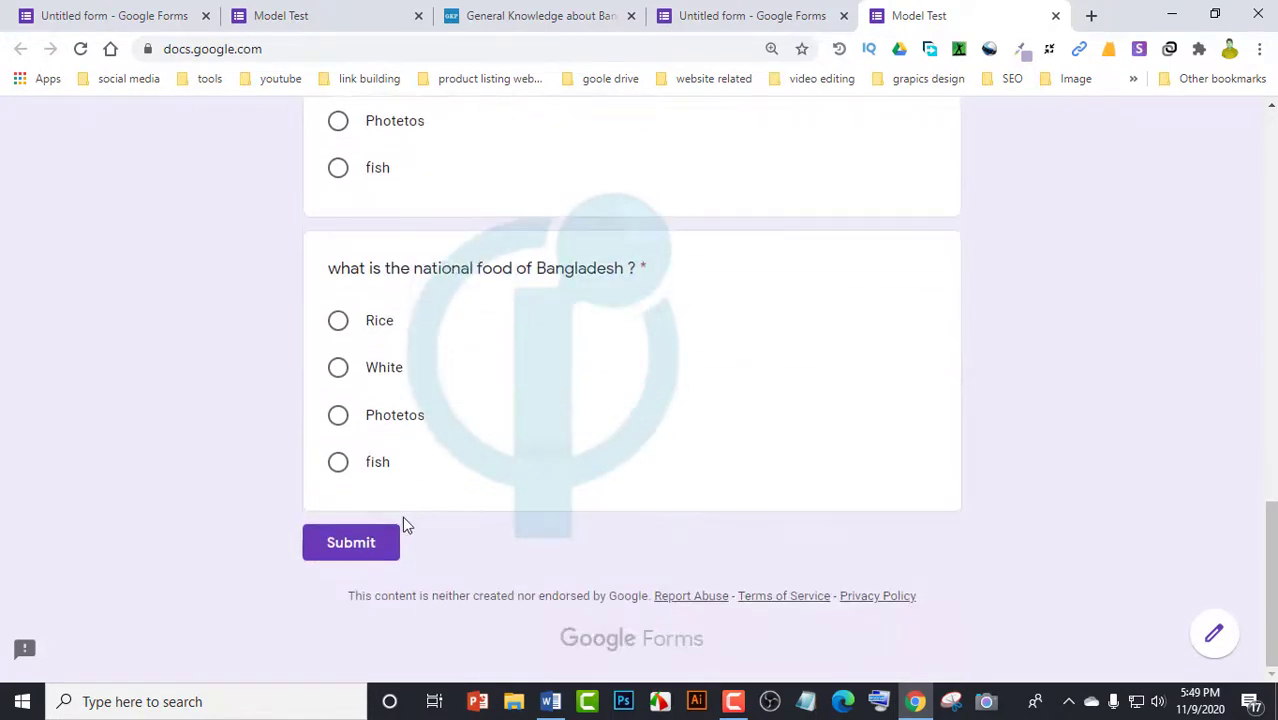
scroll(565, 300, "up", 10)
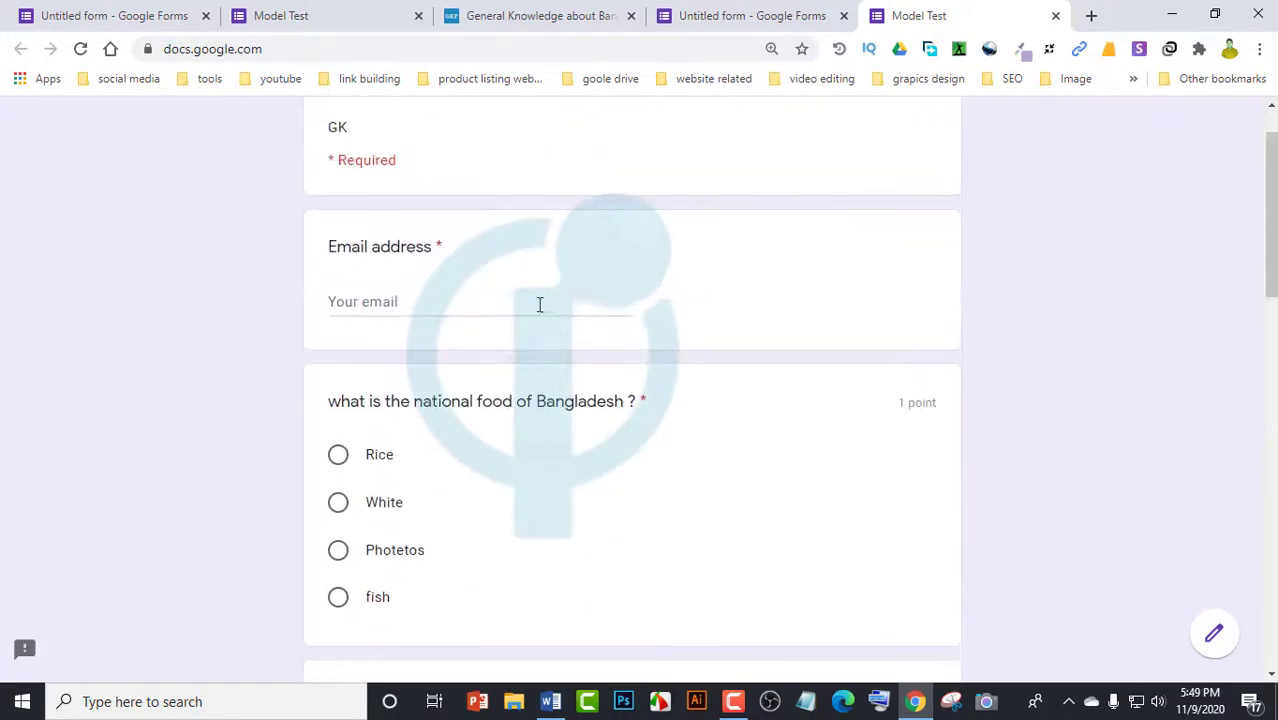
scroll(525, 297, "down", 11)
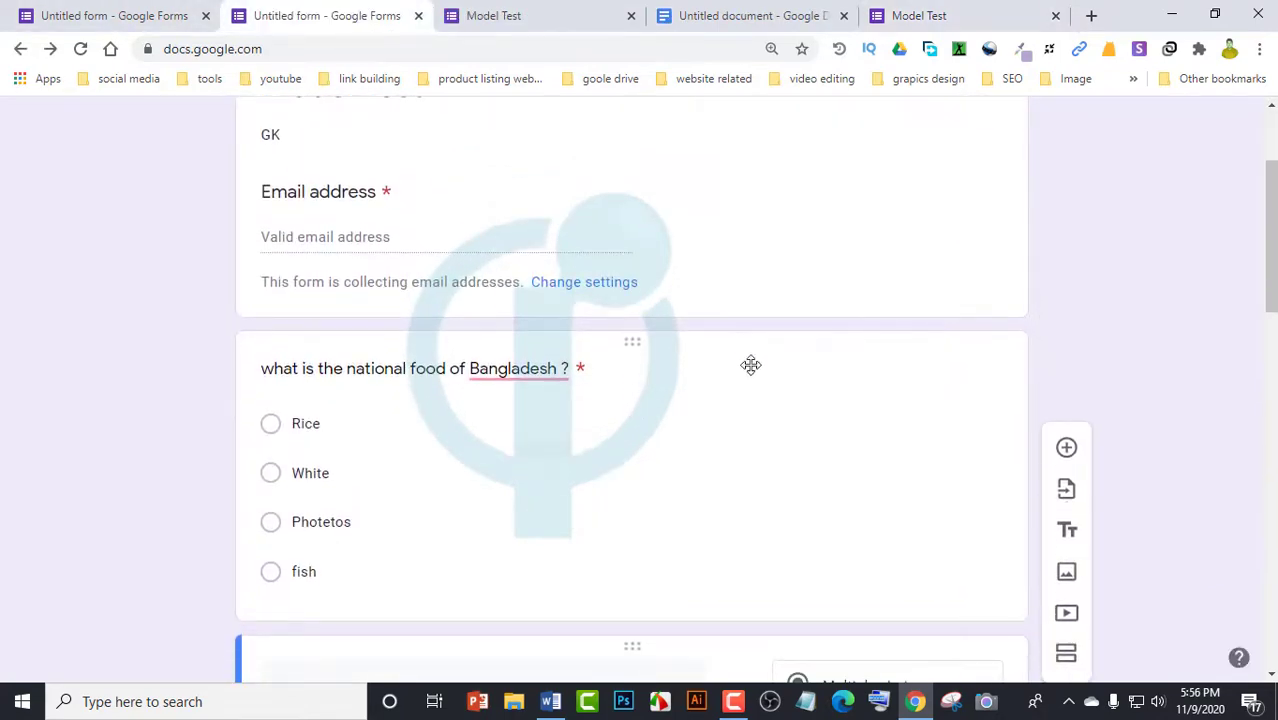
scroll(700, 370, "up", 2)
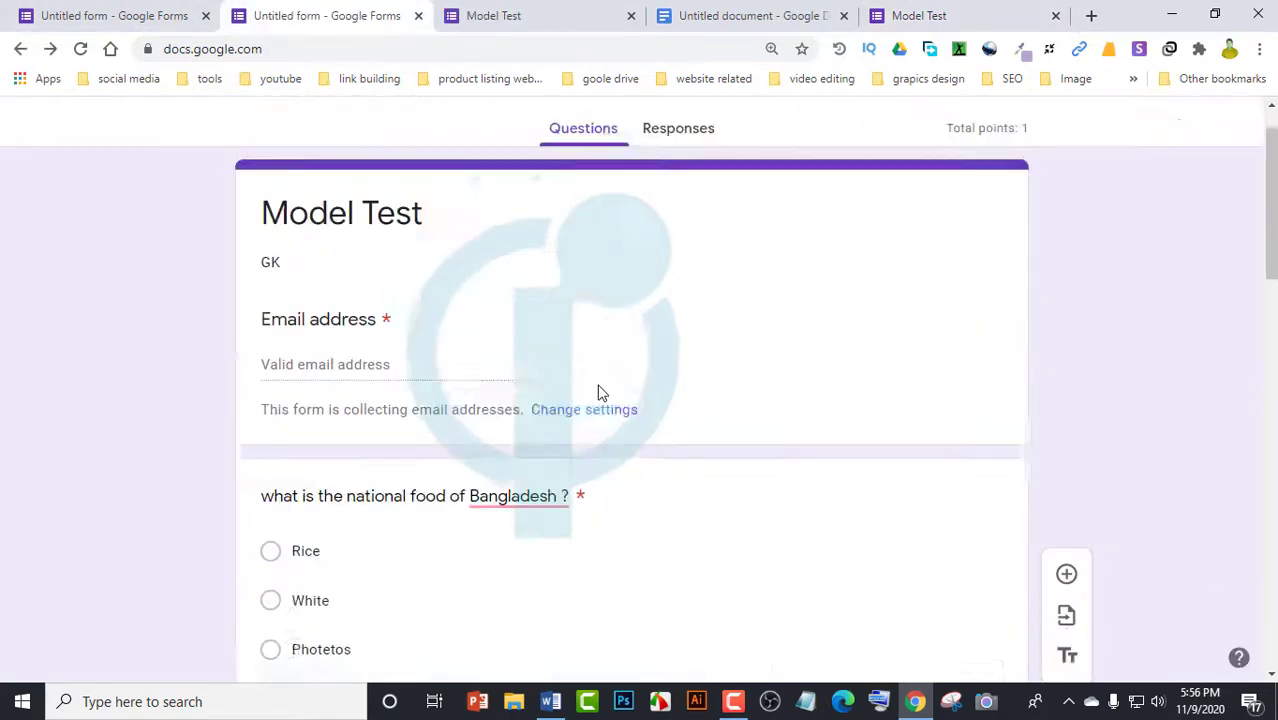
Select the form's full web address in the browser address bar
scroll(588, 510, "down", 15)
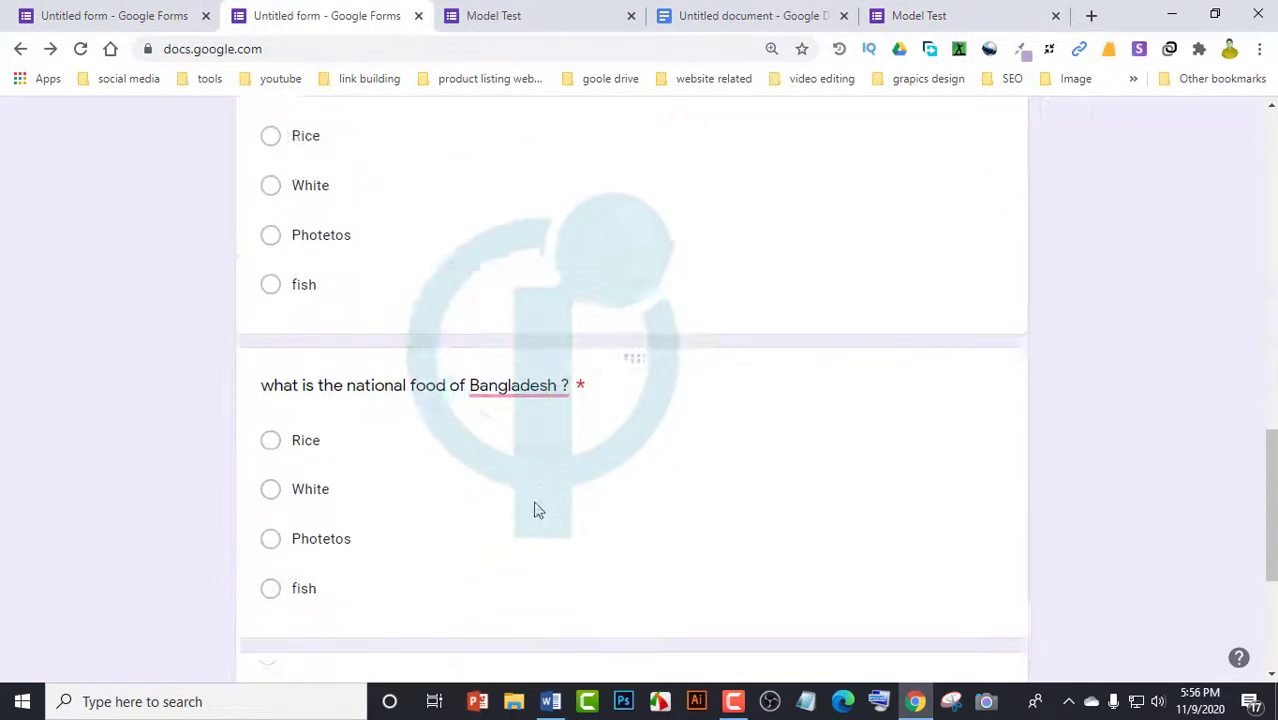
scroll(540, 480, "up", 15)
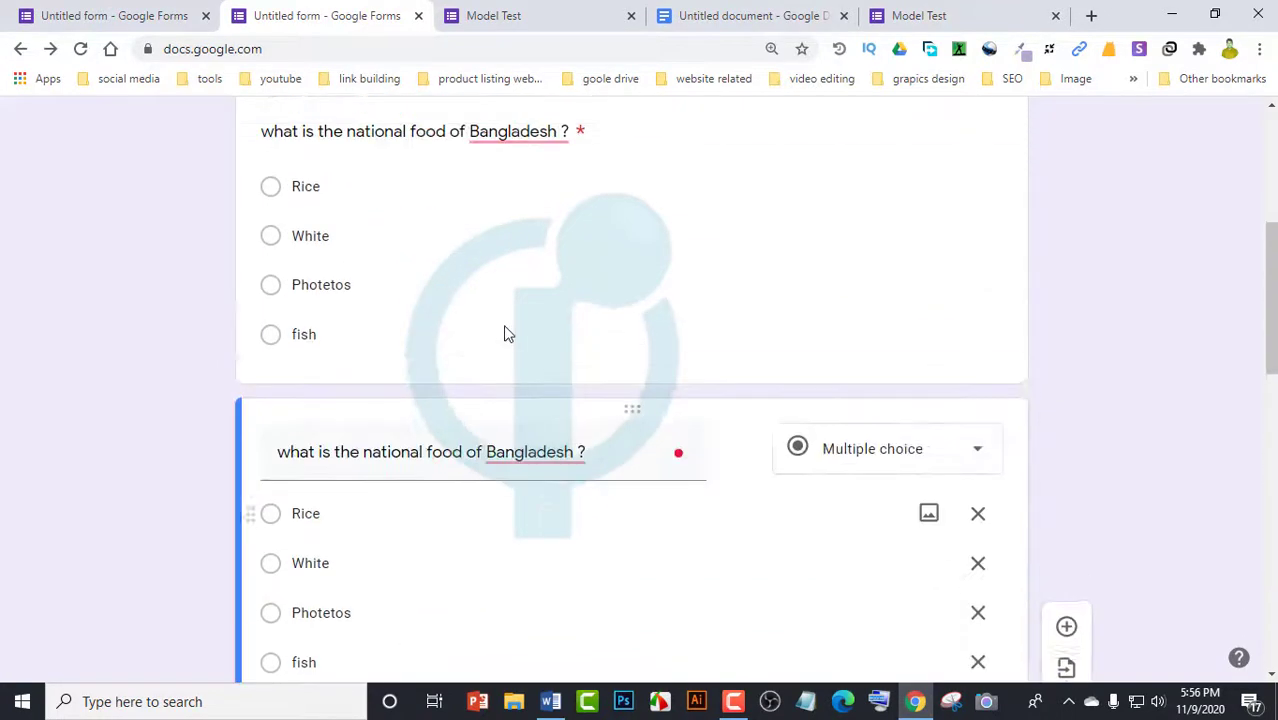
left_click(384, 49)
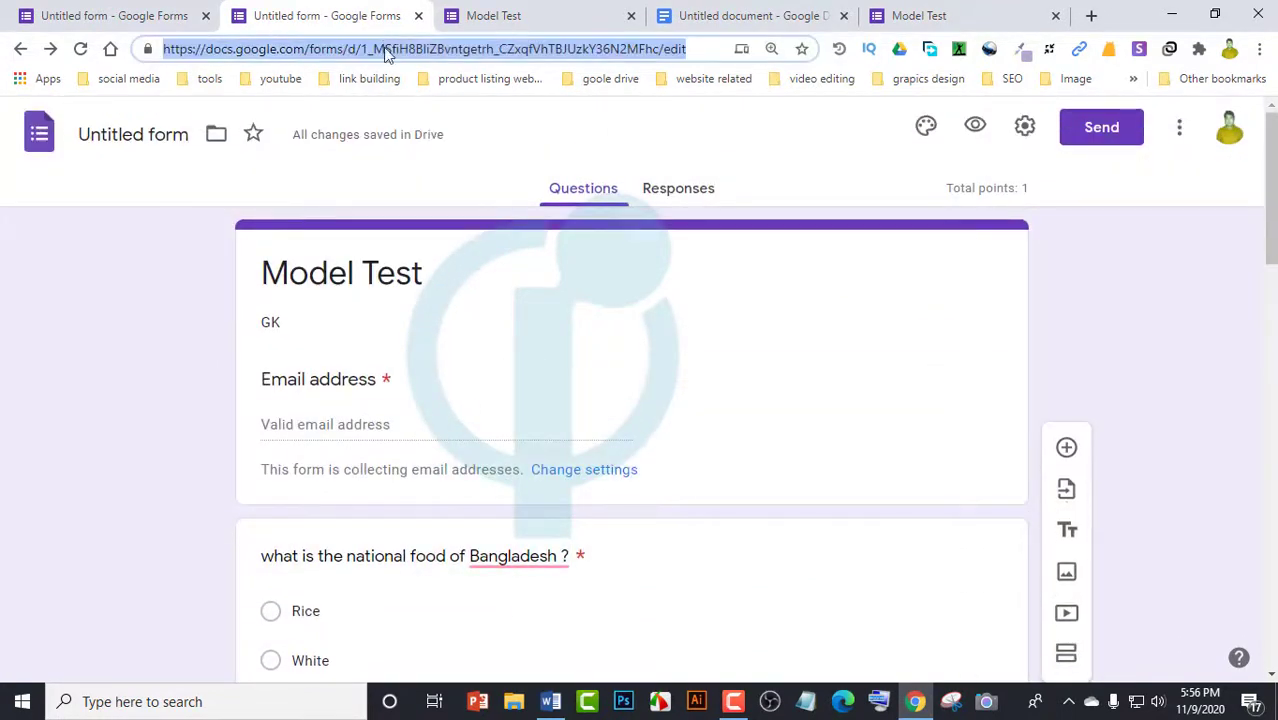
left_click(453, 52)
triple_click(502, 49)
left_click(1136, 331)
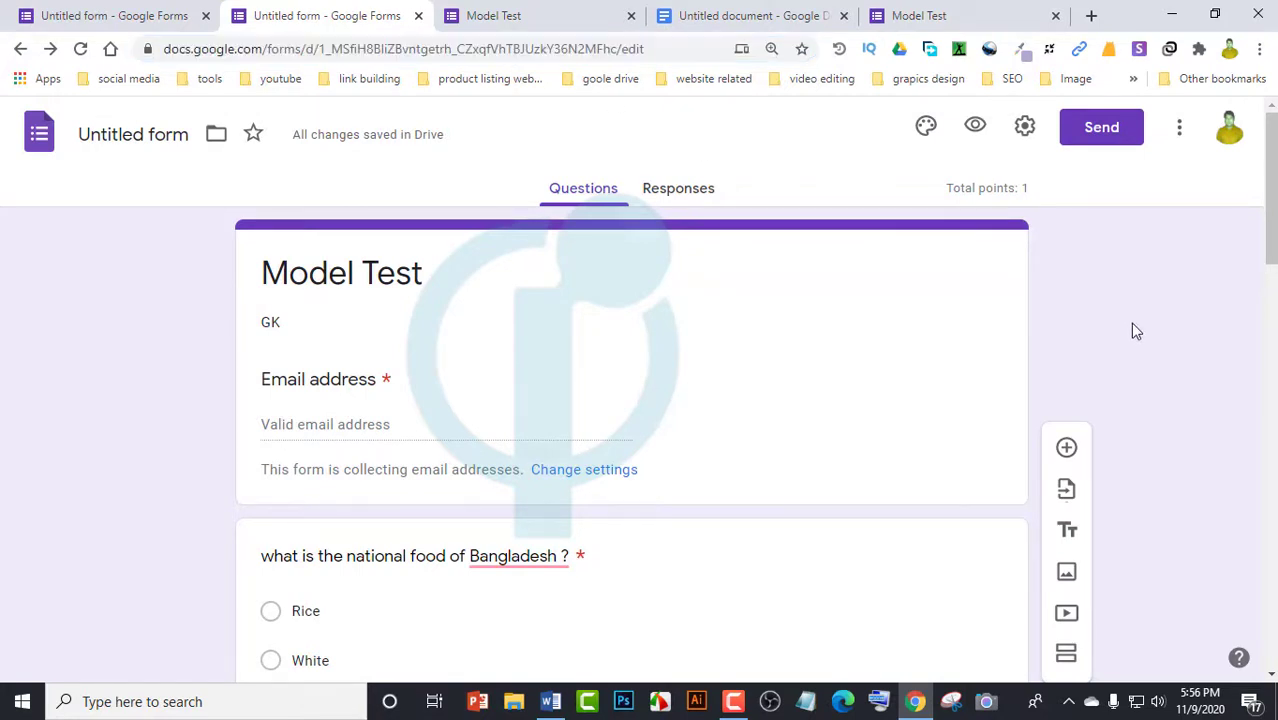
Choose Get pre-filled link from the More menu and generate the pre-filled link
left_click(1180, 130)
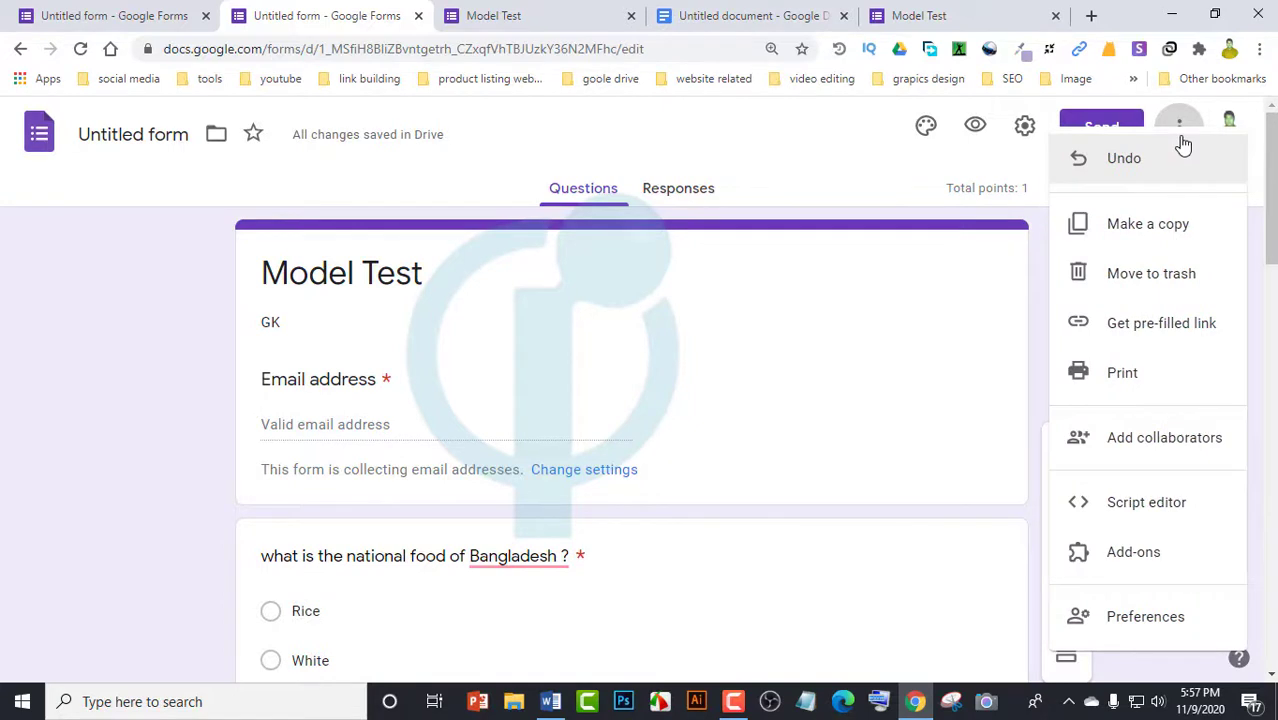
left_click(1195, 338)
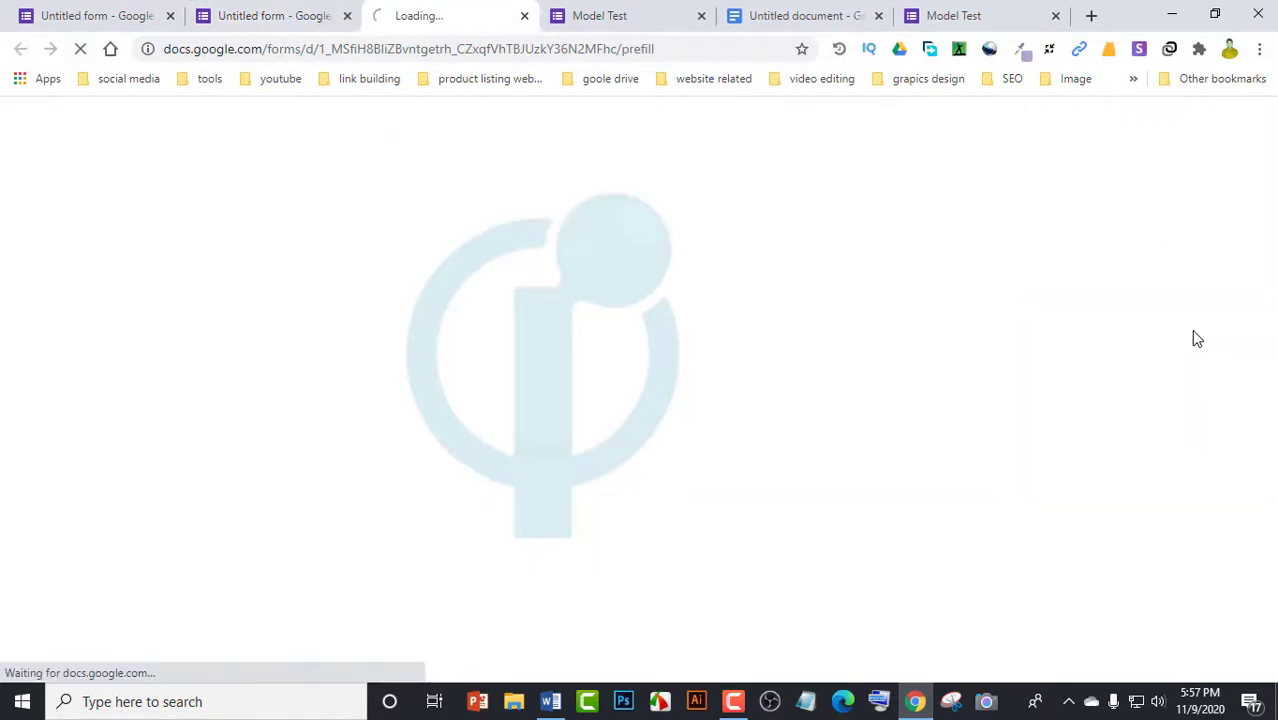
scroll(490, 365, "down", 3)
scroll(490, 365, "down", 2)
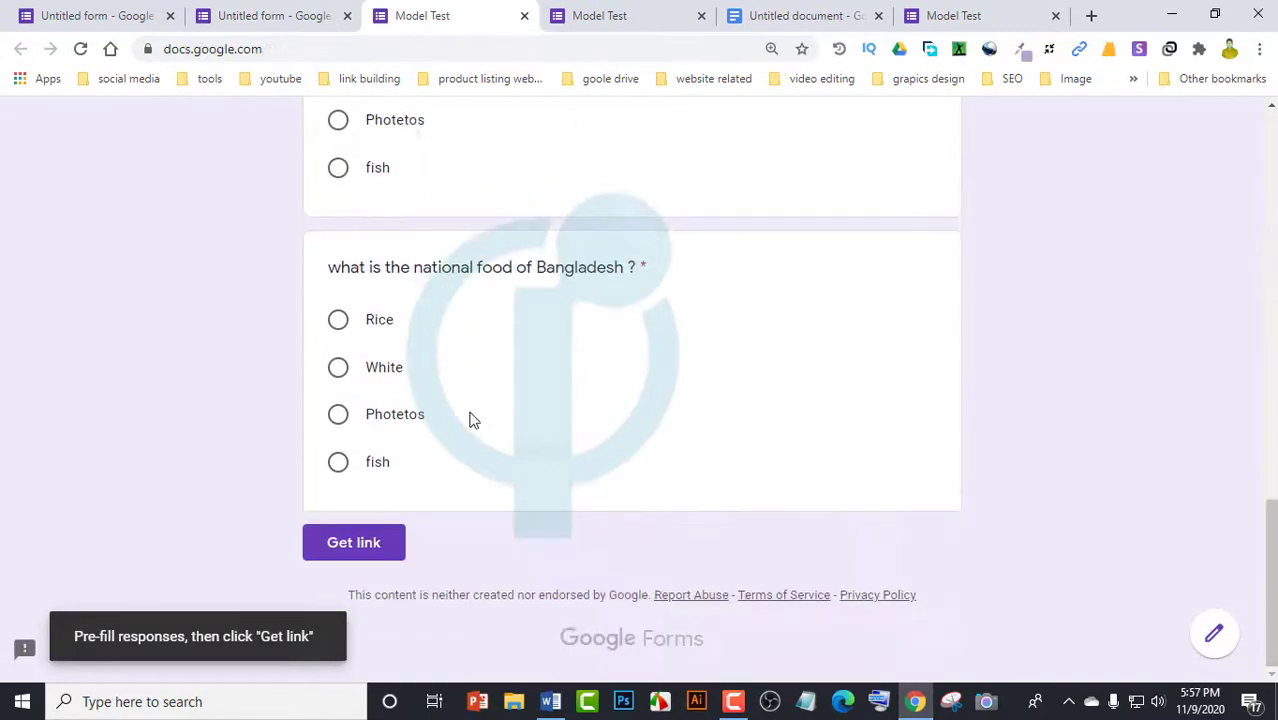
left_click(344, 546)
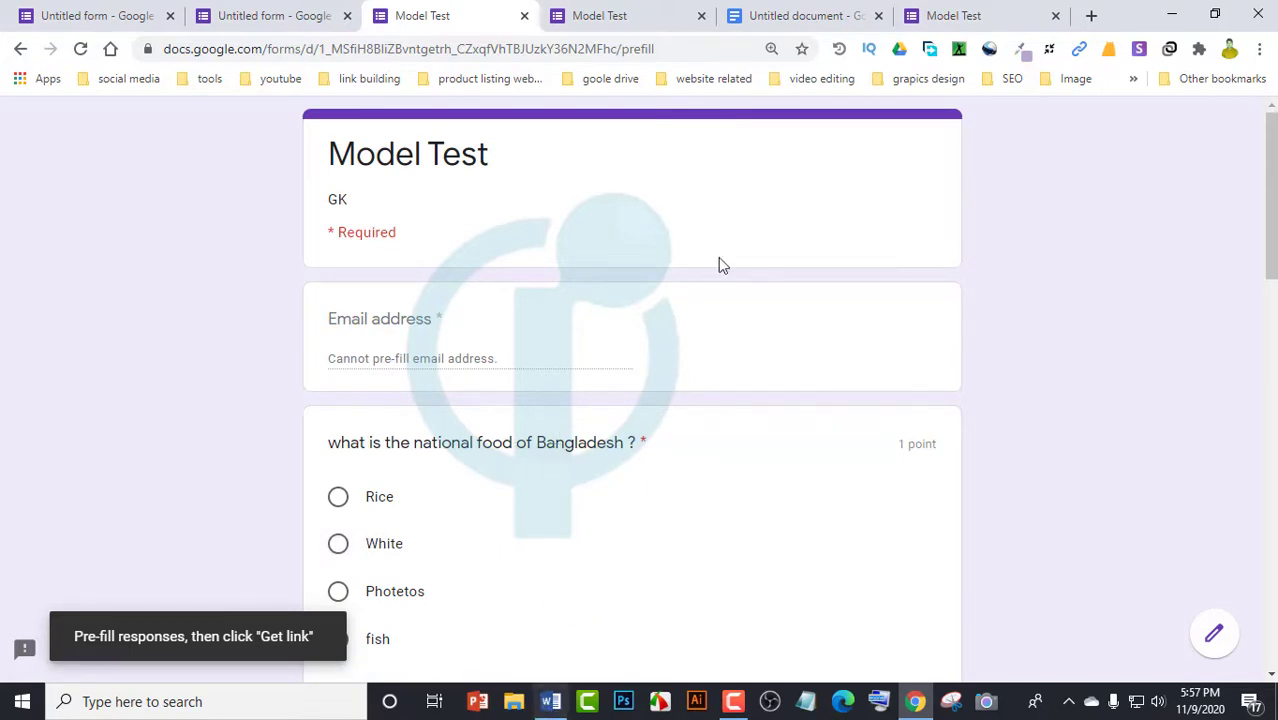
left_click(797, 19)
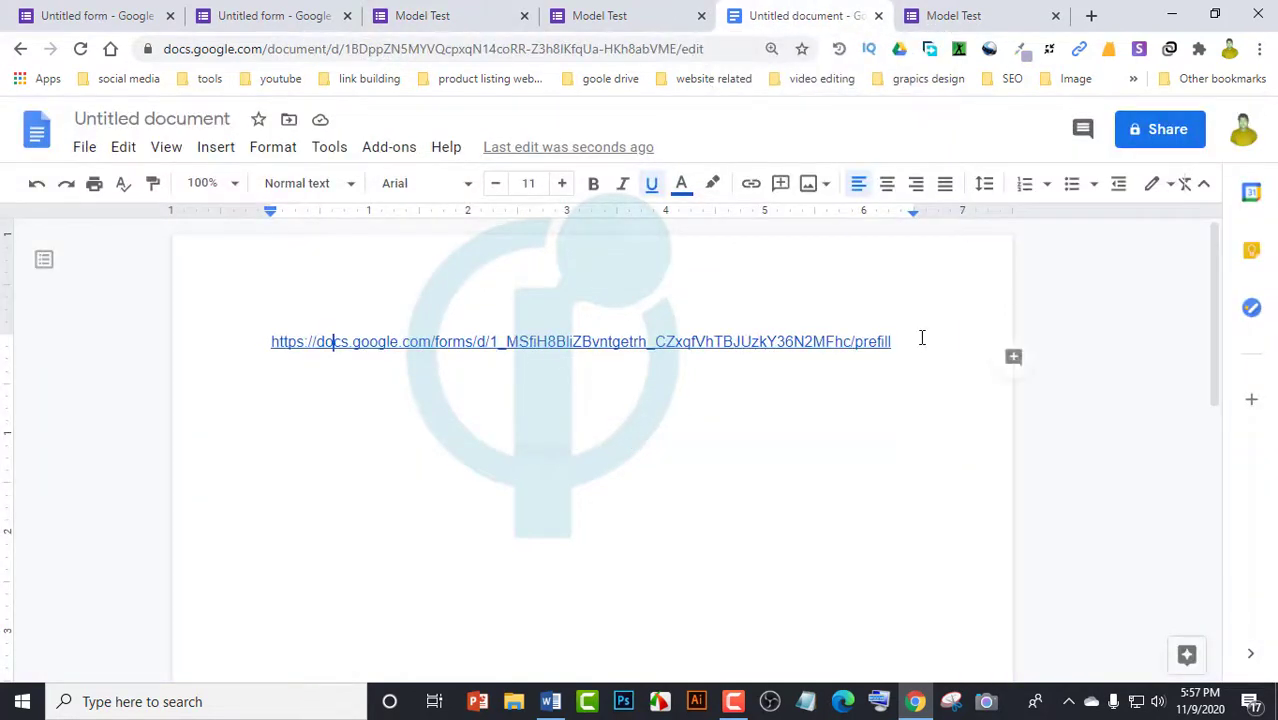
Reselect the pre-fill URL line, paste it as plain text, and add an empty line below
left_click_drag(916, 340, 548, 363)
left_click_drag(299, 358, 239, 331)
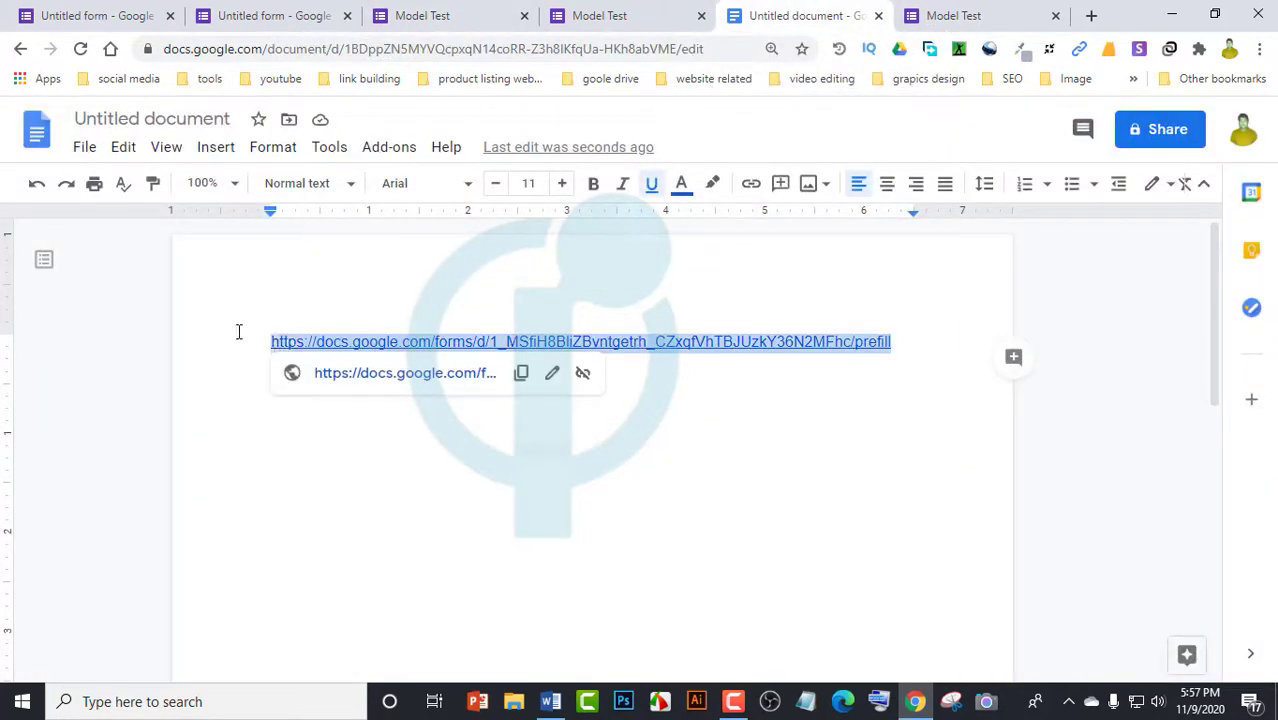
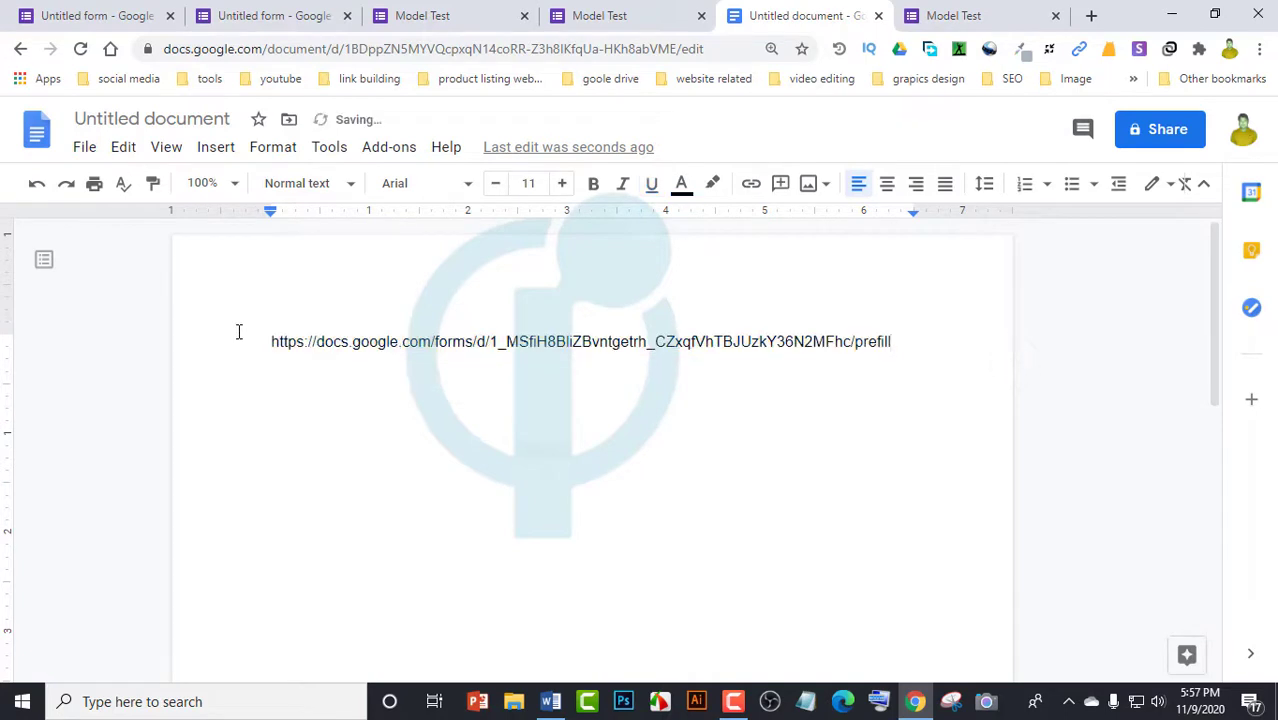
key("Return")
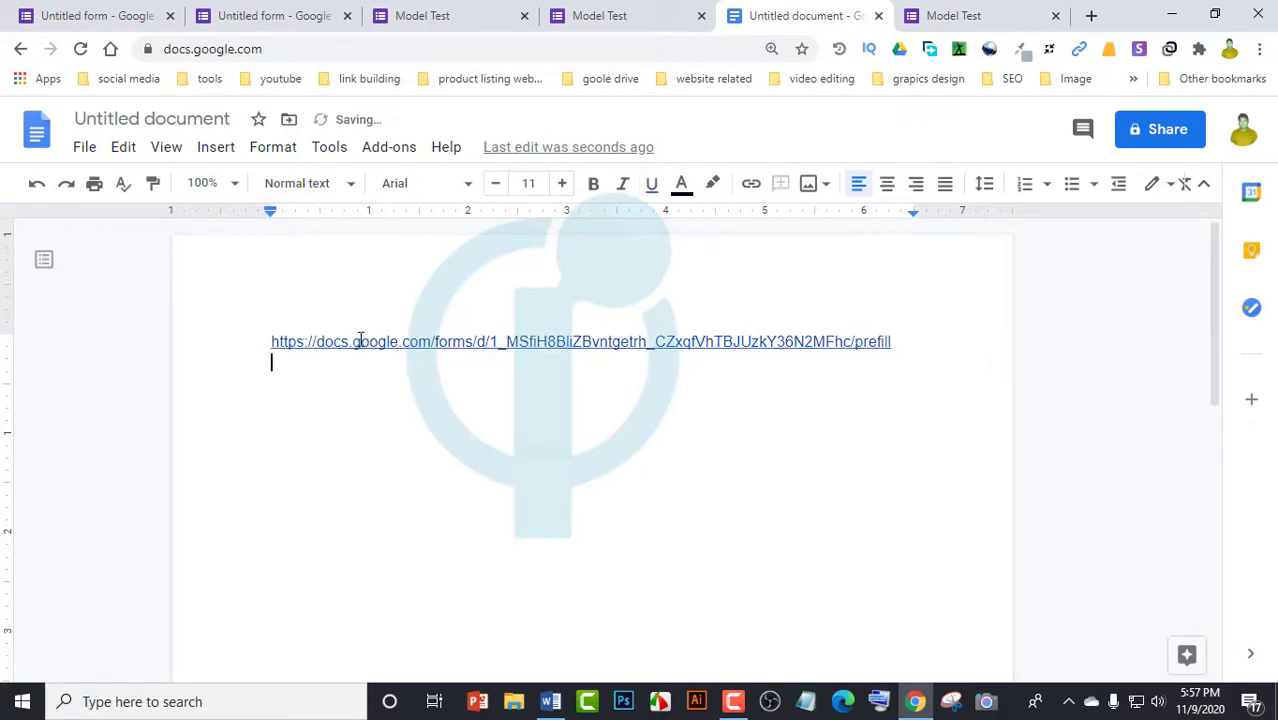
left_click(357, 343)
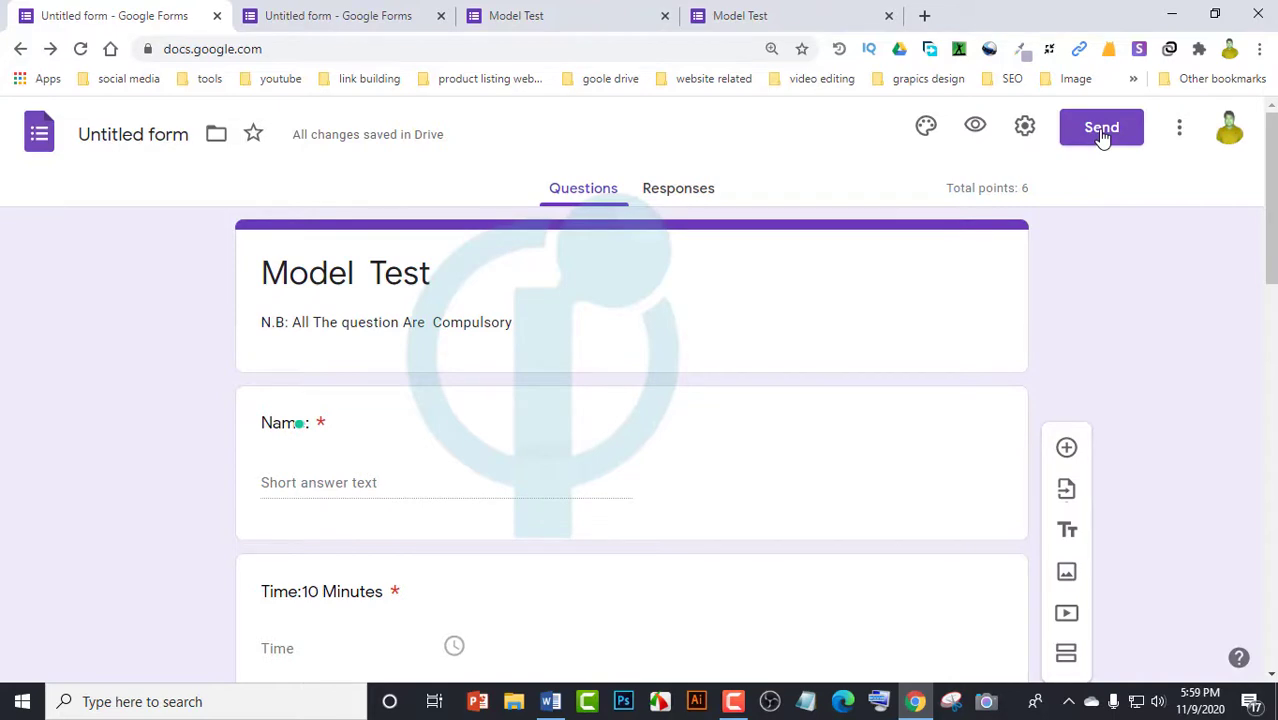
Open the Send form dialog and turn on Collect email addresses
scroll(442, 450, "down", 8)
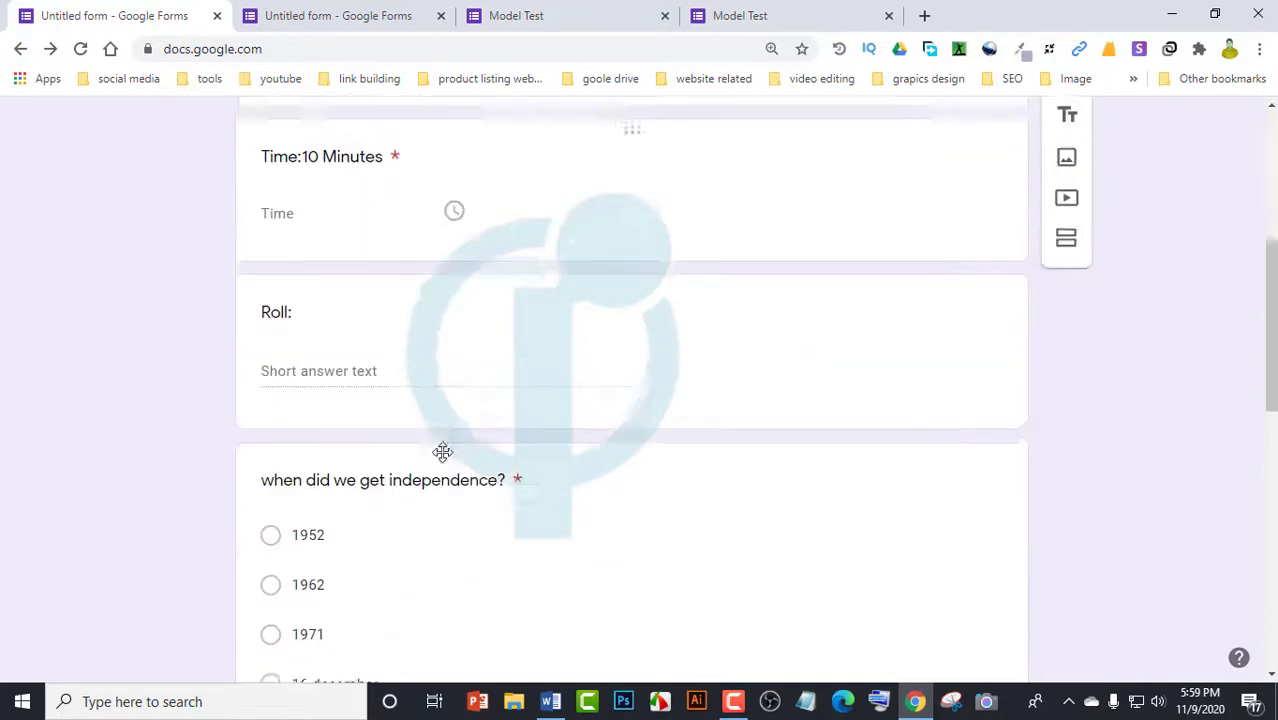
scroll(579, 594, "up", 7)
scroll(600, 540, "up", 3)
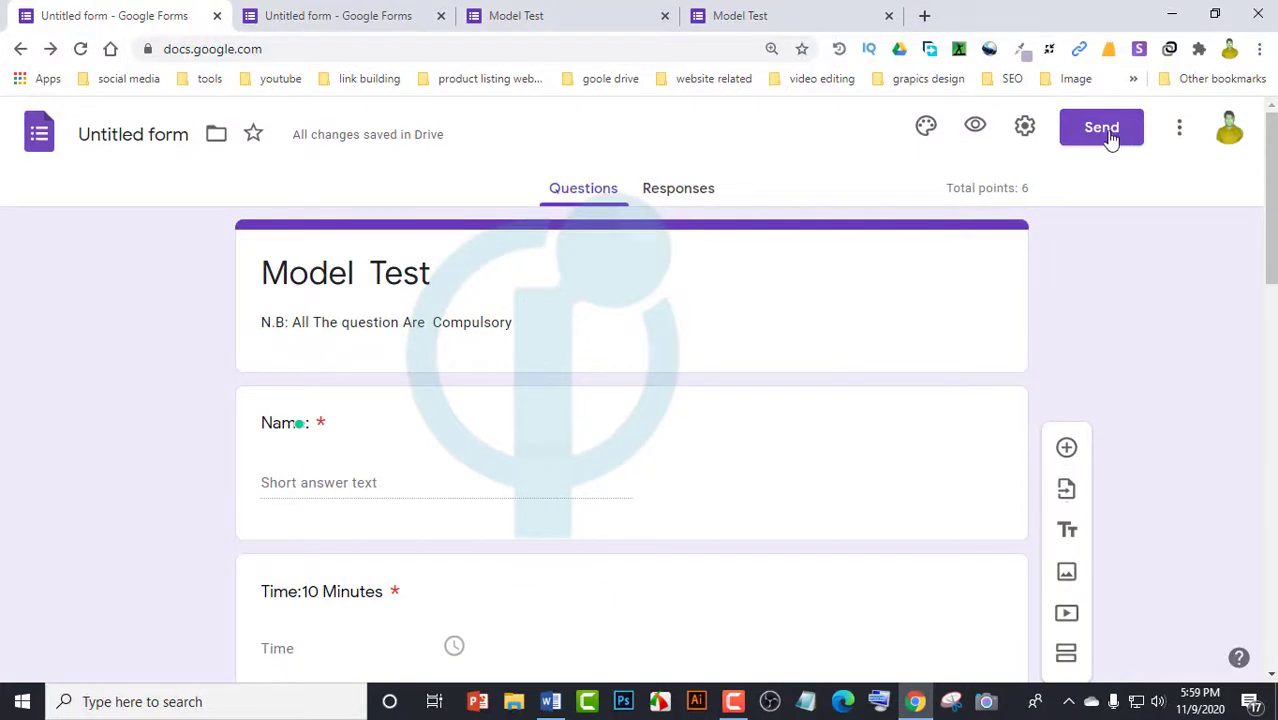
left_click(1101, 141)
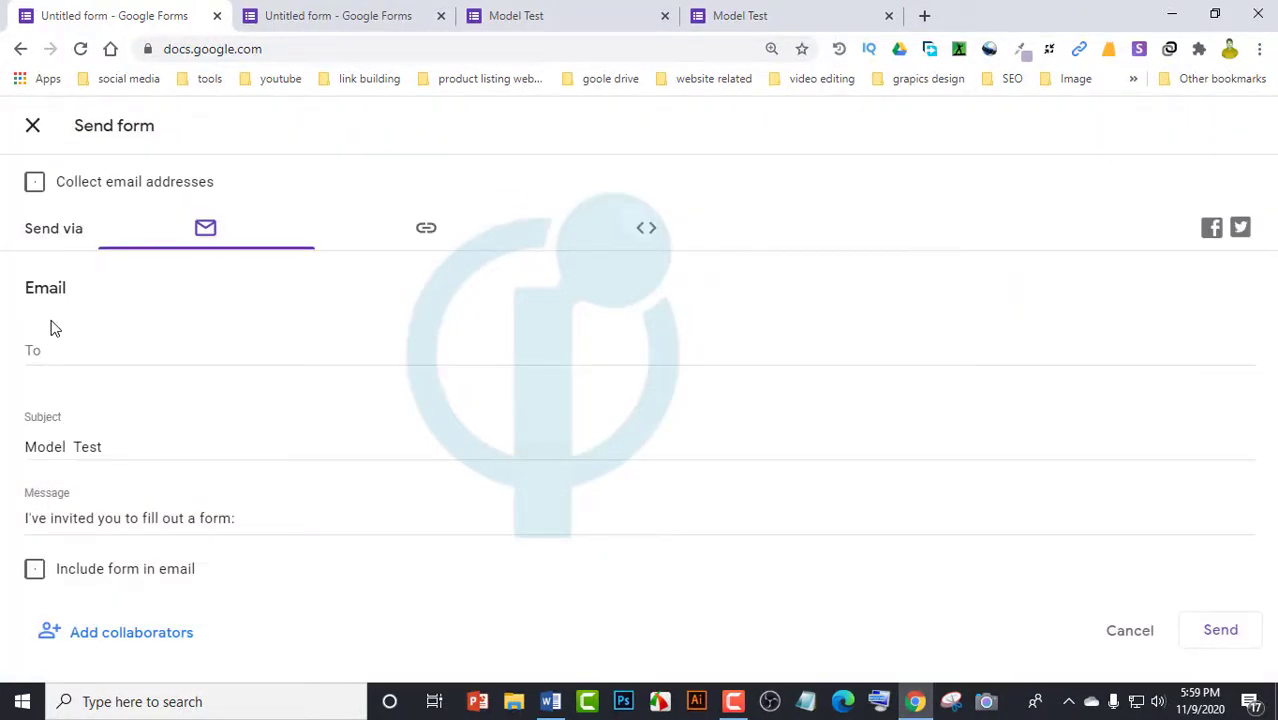
left_click(117, 342)
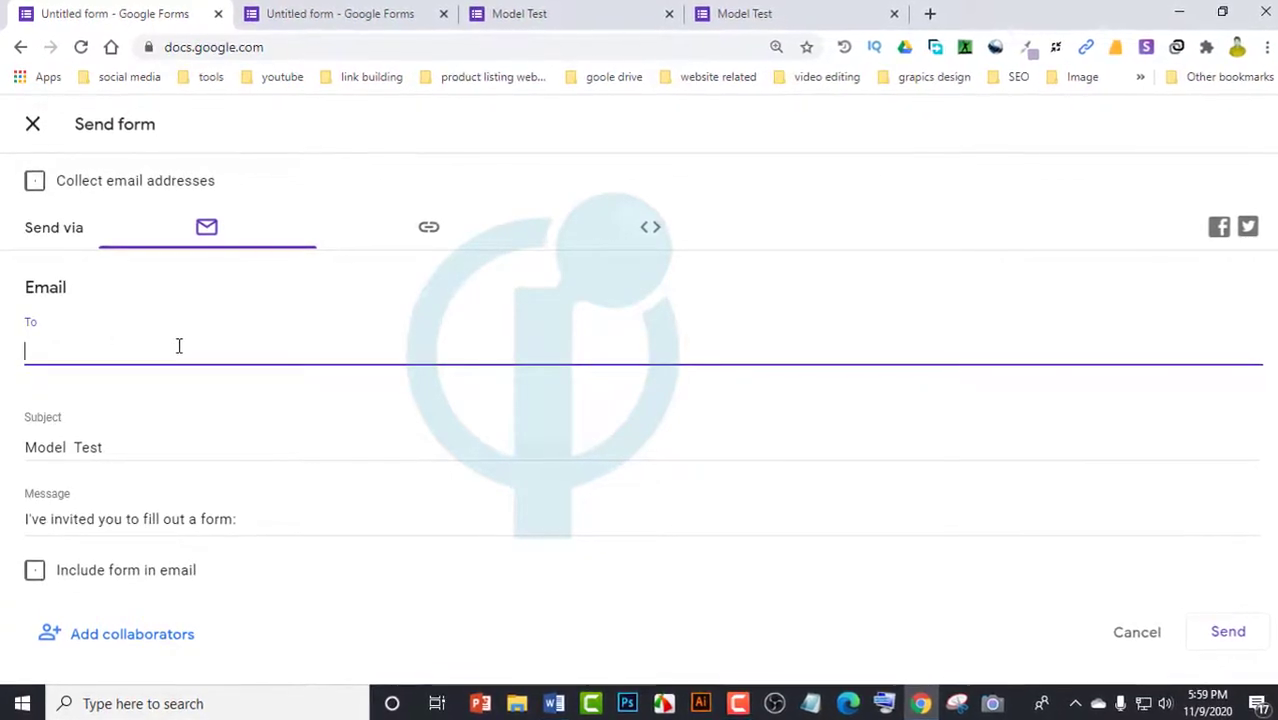
left_click(35, 180)
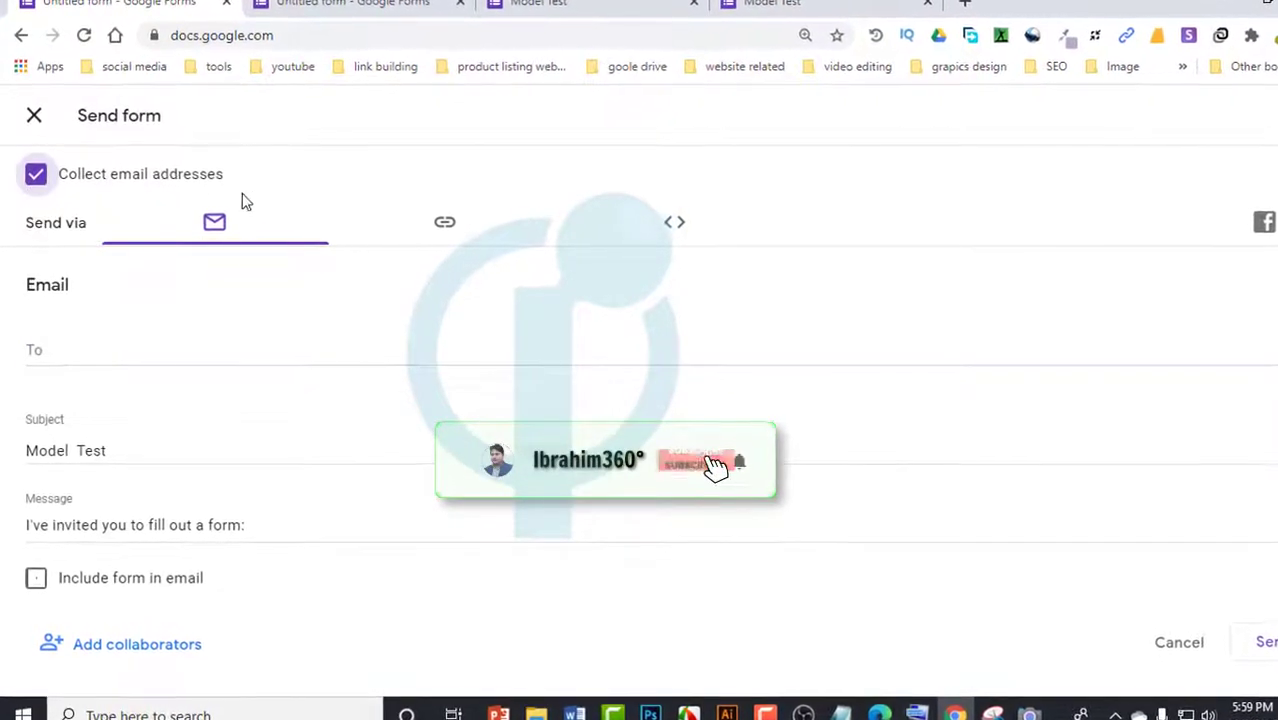
Add two suggested recipients to the To field and switch to the shareable link view
left_click(93, 349)
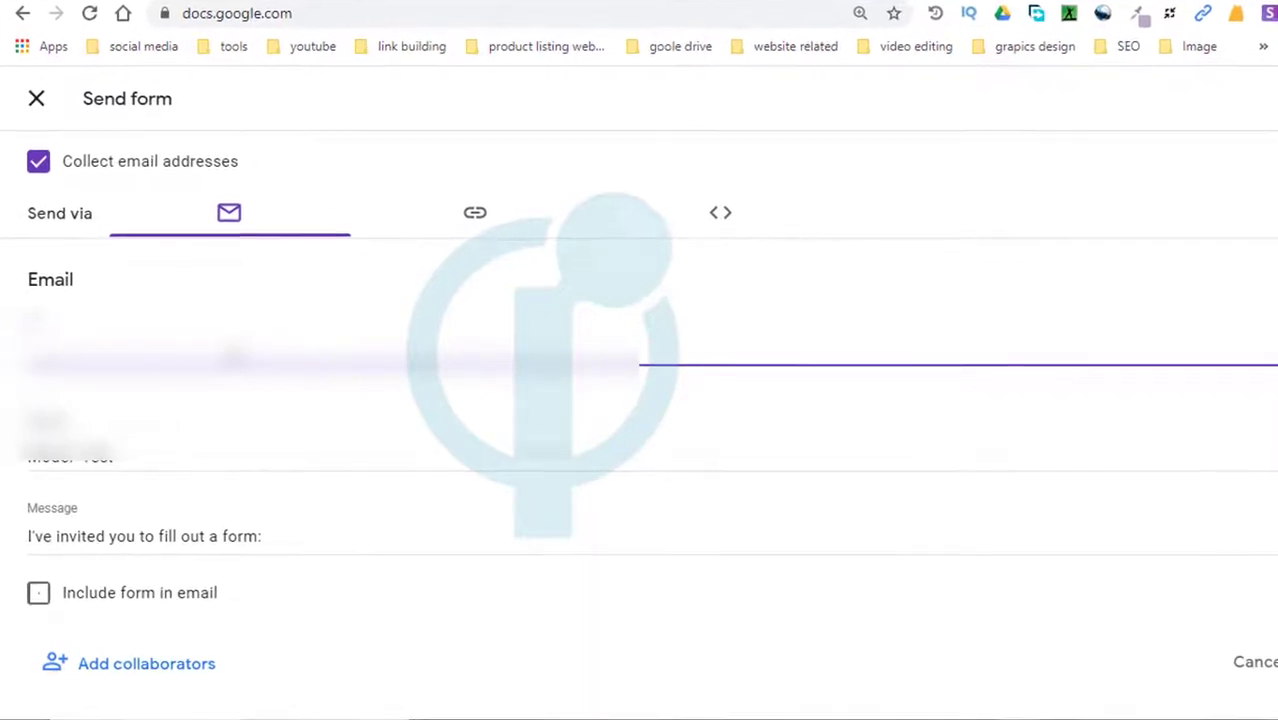
key("Return")
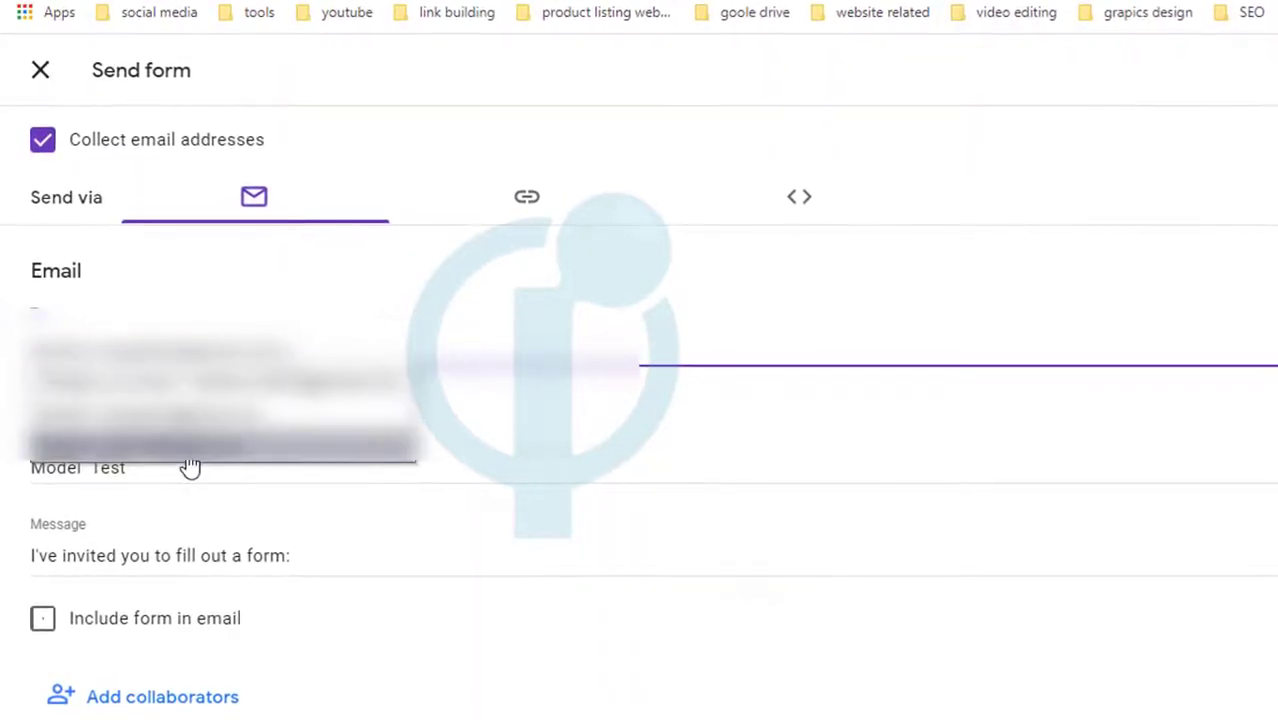
left_click(362, 408)
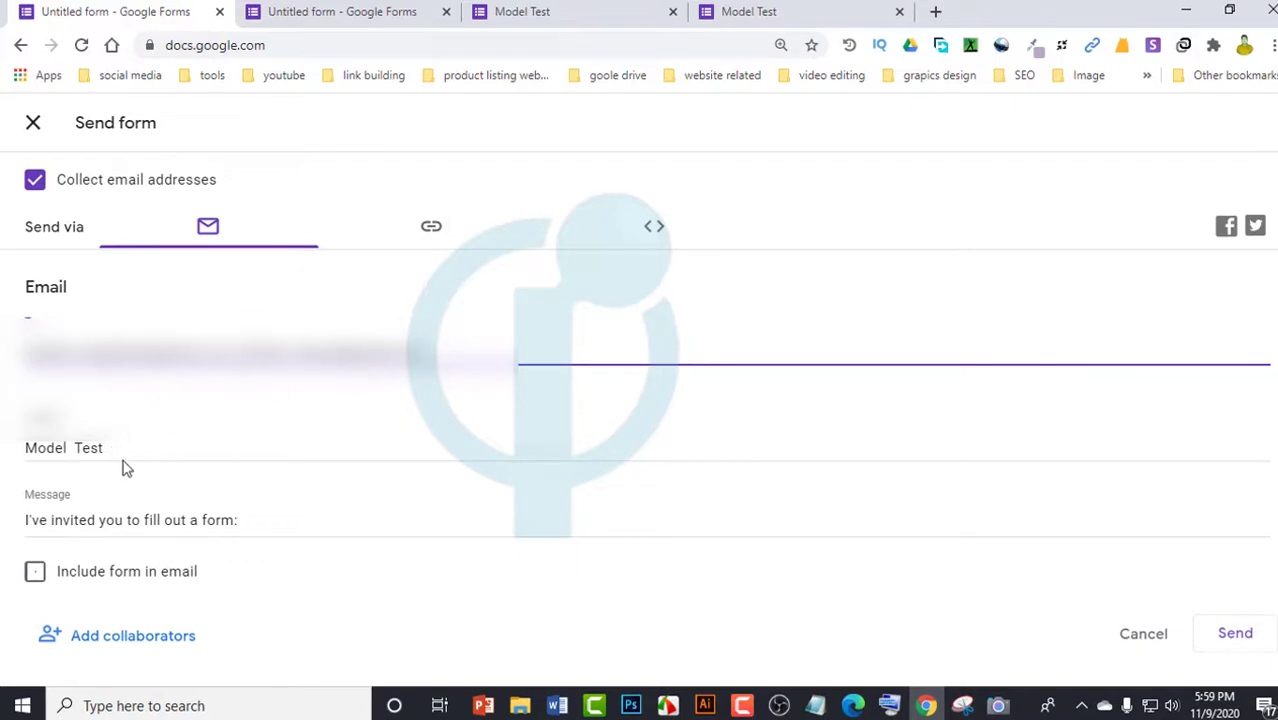
left_click(156, 448)
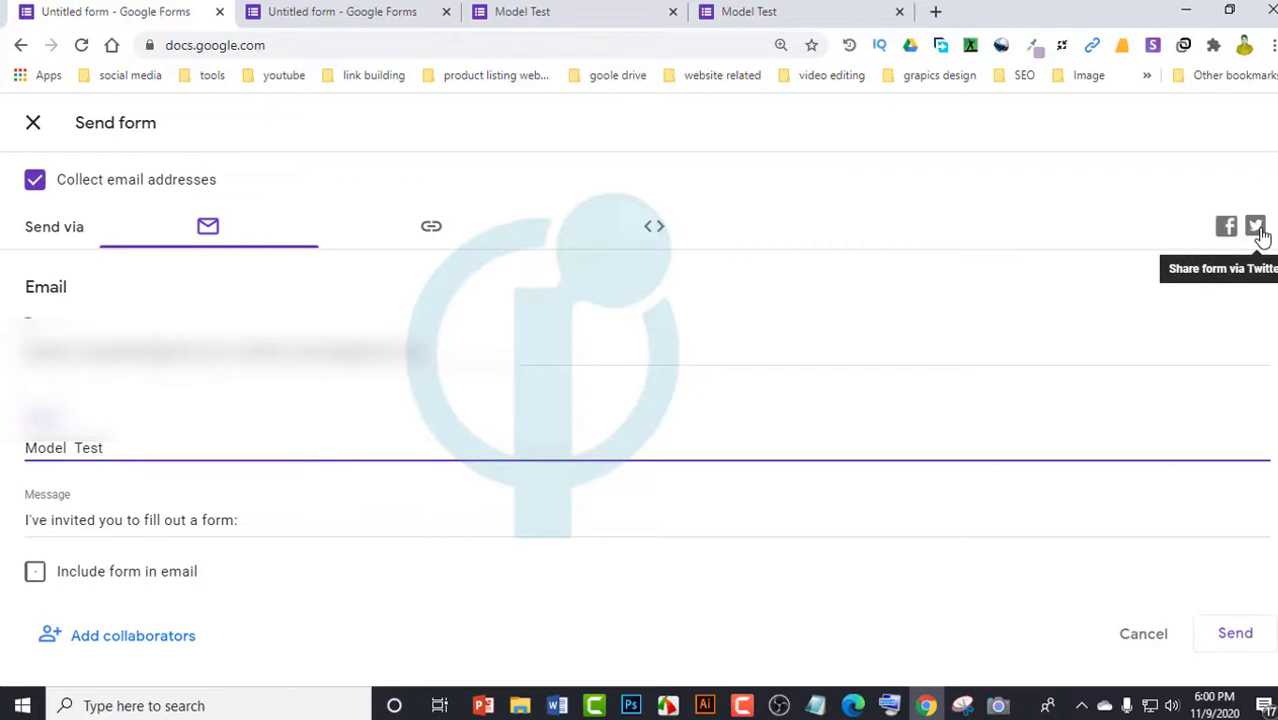
left_click(430, 226)
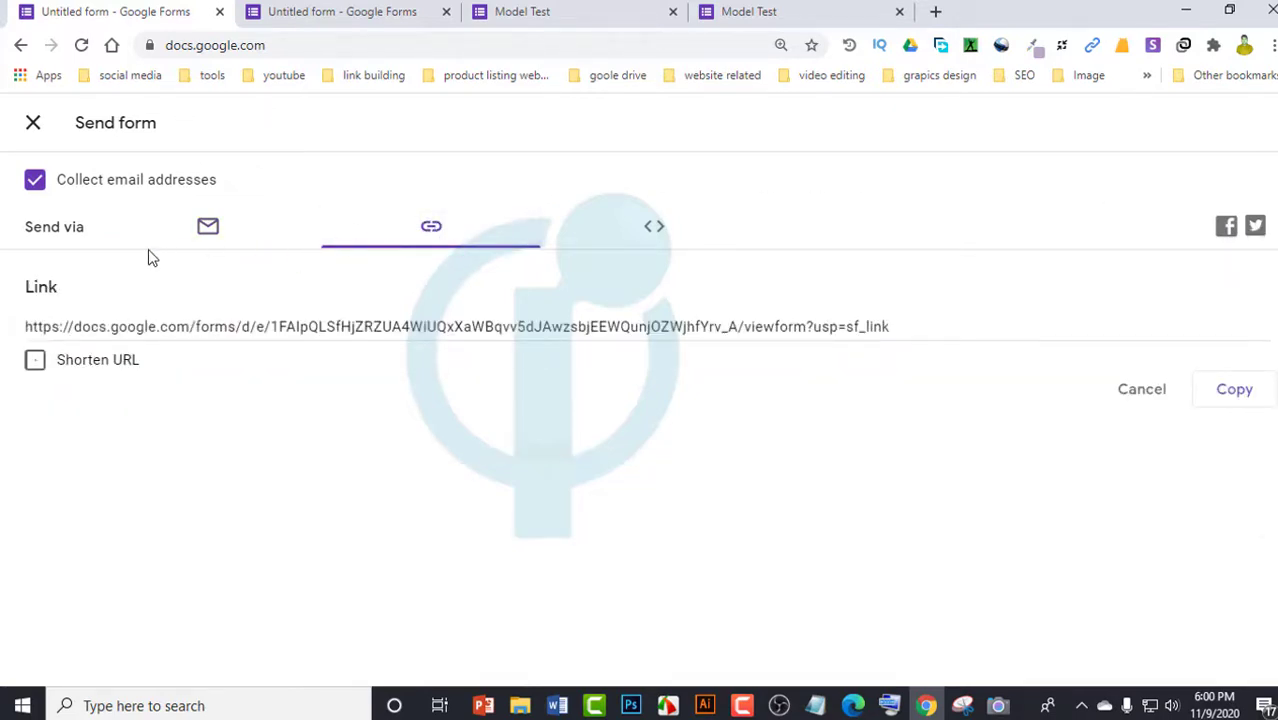
Select the Model Test form's full URL in the Send form link view
left_click(660, 324)
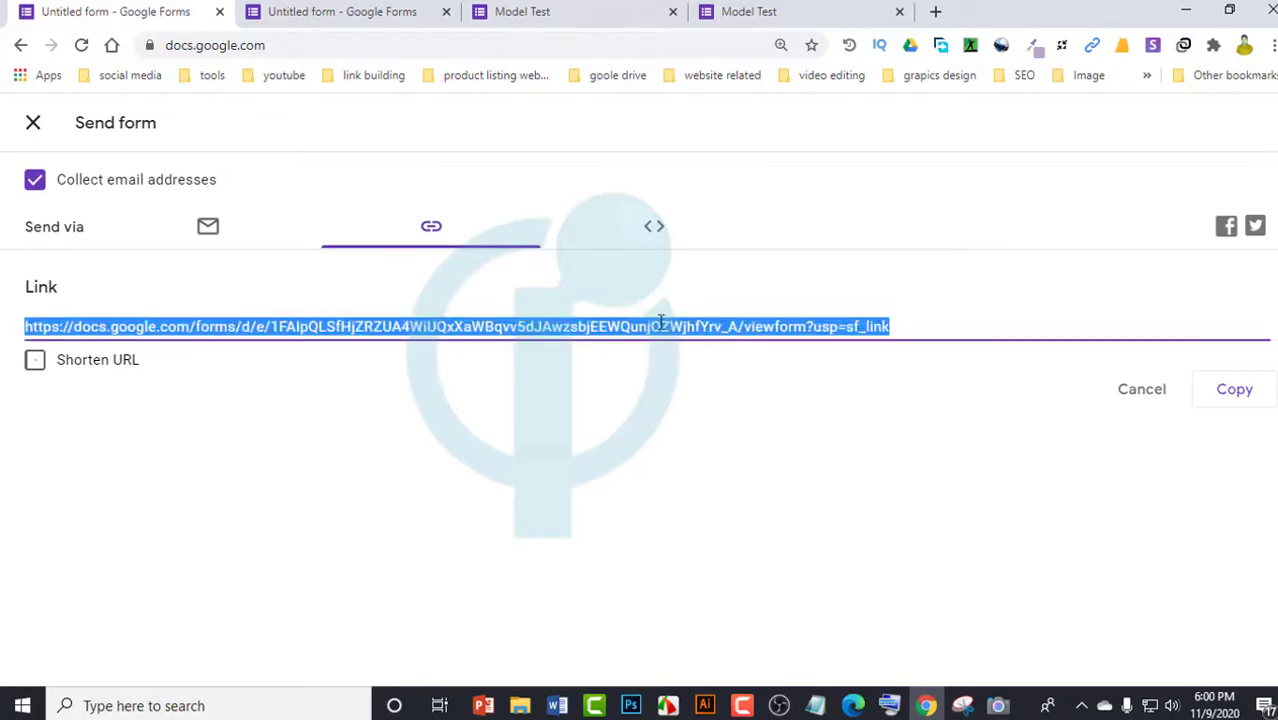